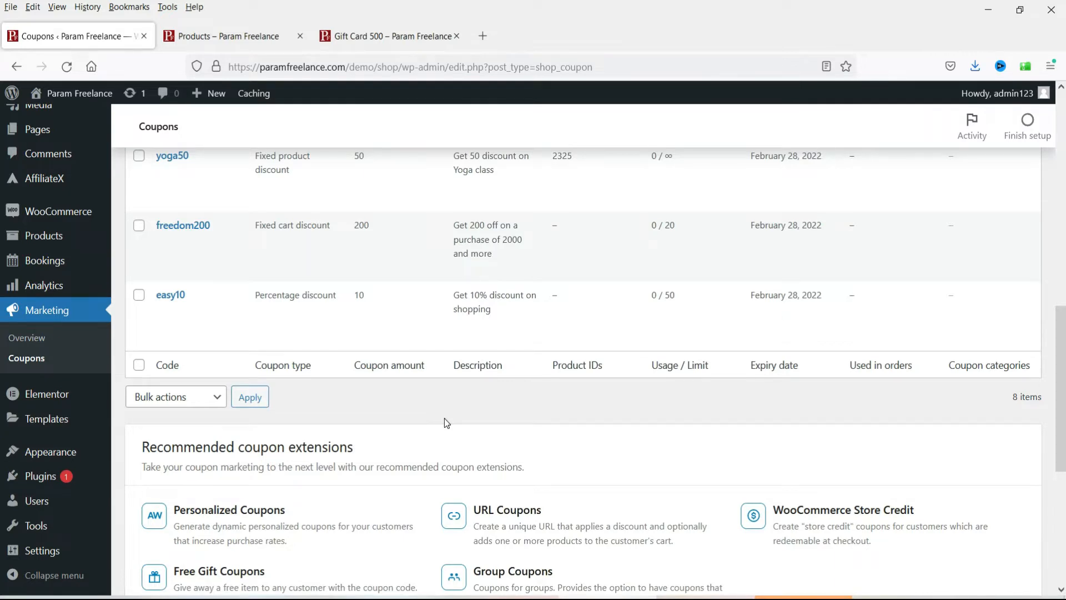
# Step: Switch to the Gift Card 500 browser tab showing the Smart Coupons product page
pyautogui.click(409, 36)
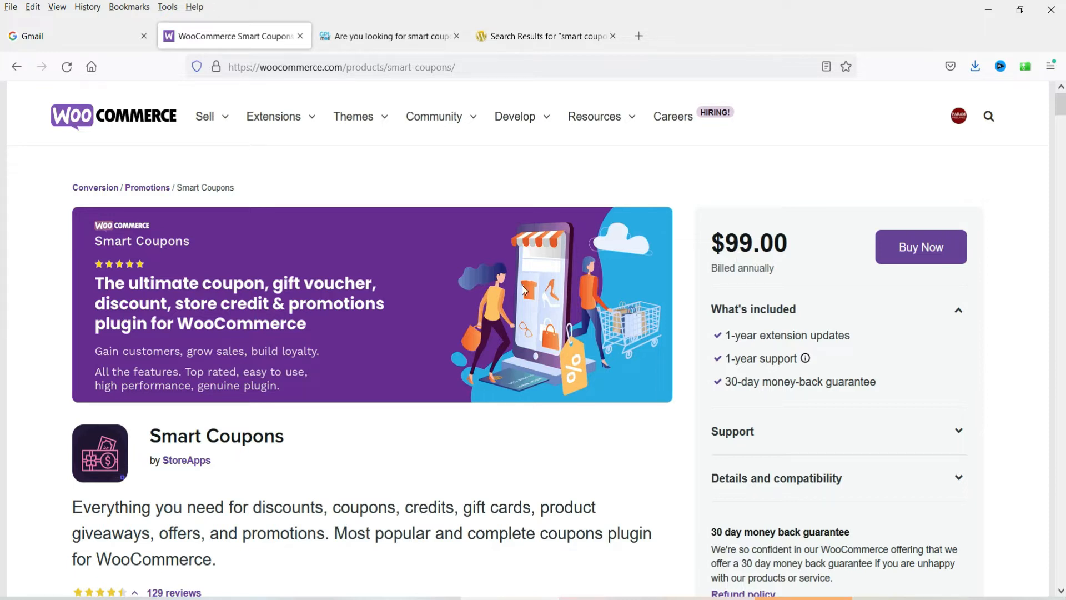
pyautogui.scroll(-3, 487, 290)
pyautogui.scroll(-15, 486, 290)
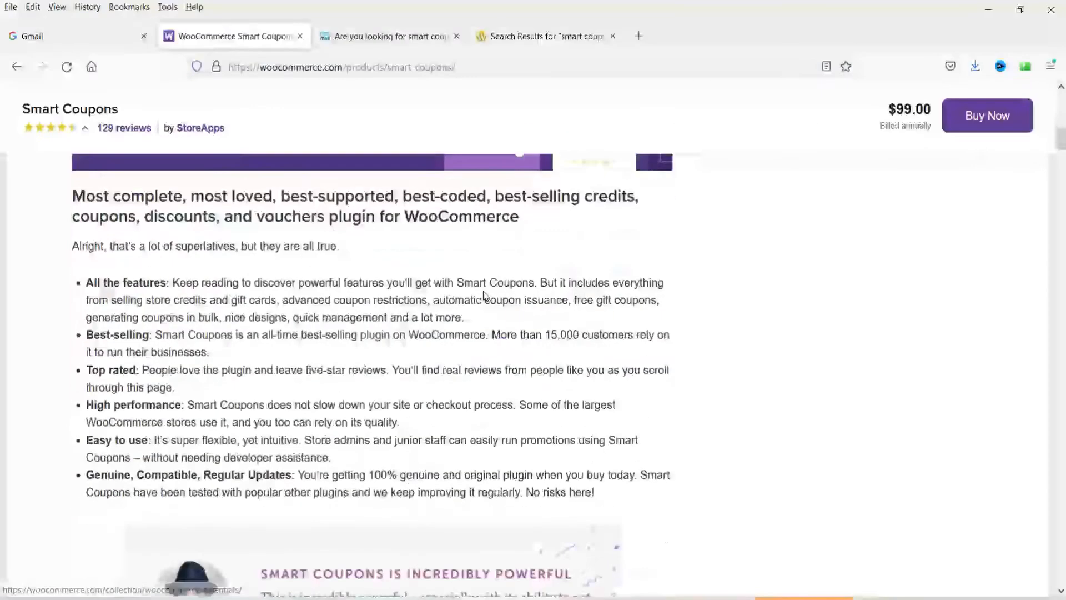
pyautogui.scroll(-11, 485, 293)
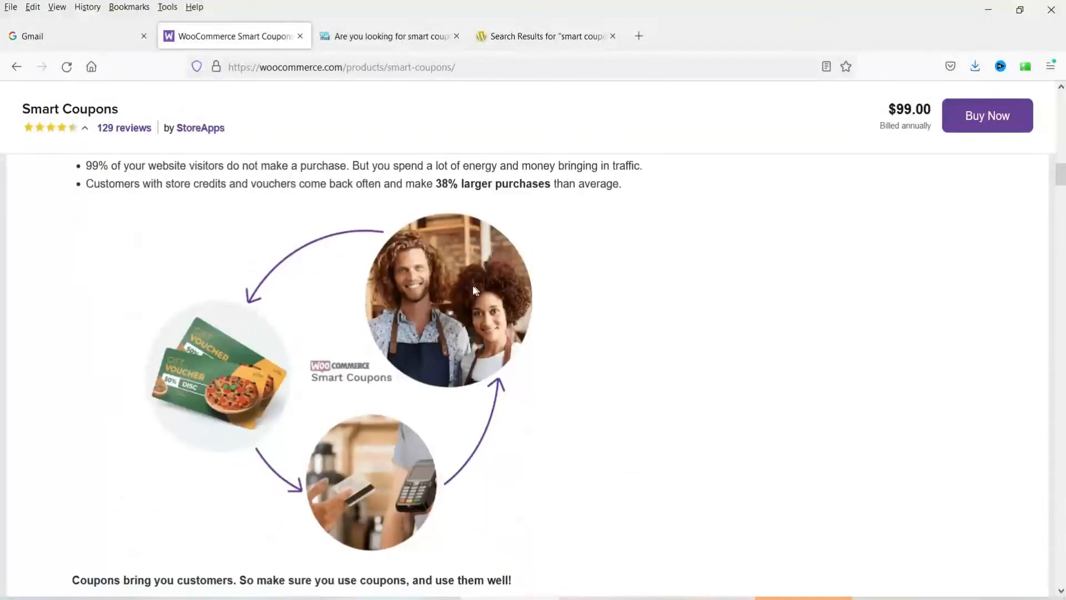
pyautogui.scroll(-12, 476, 293)
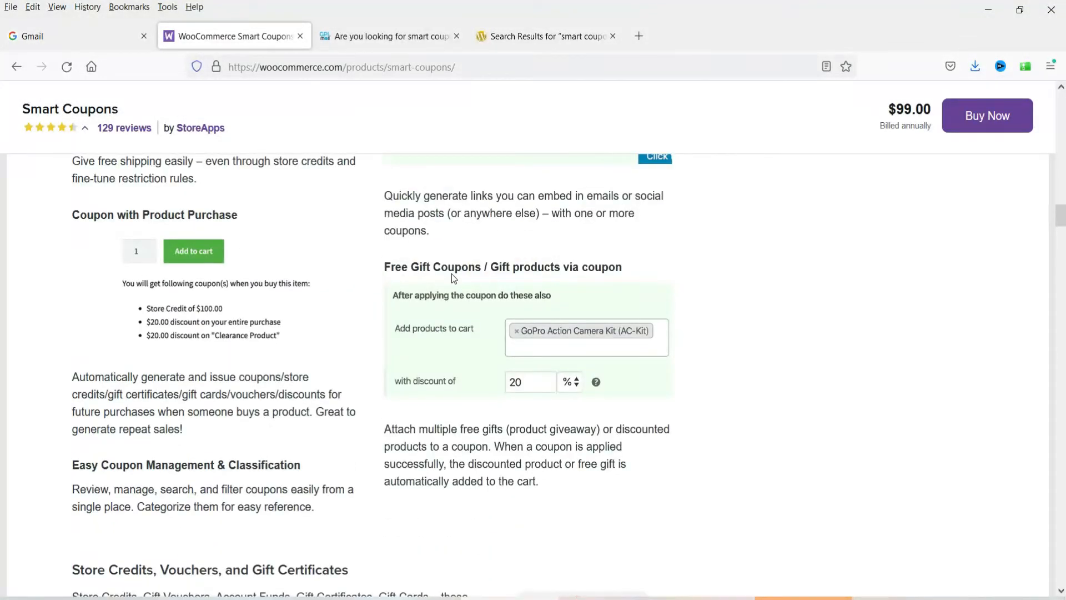
pyautogui.scroll(-4, 268, 335)
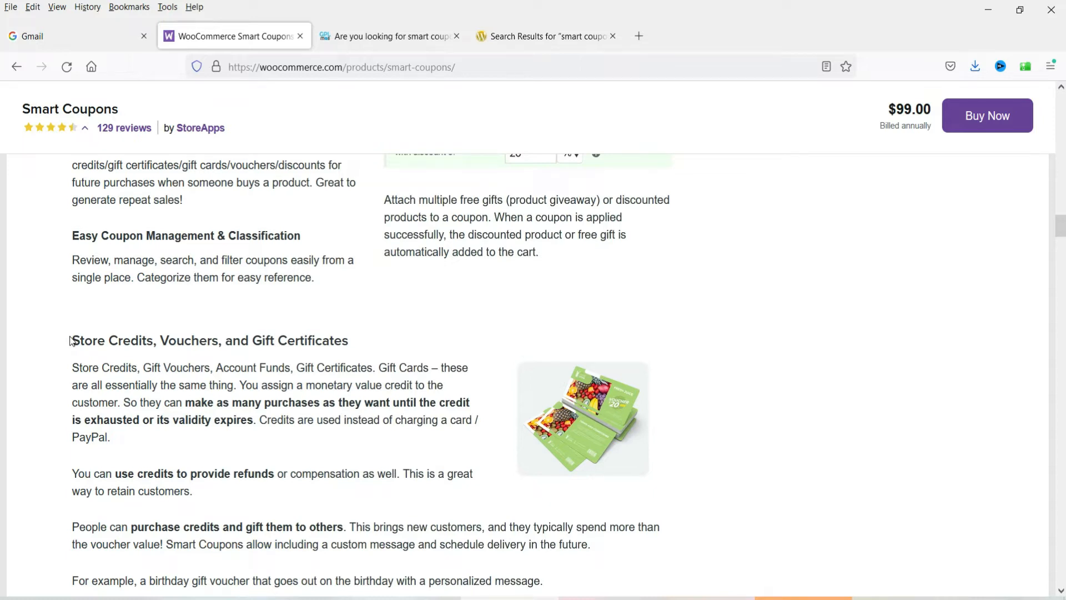
pyautogui.scroll(-8, 71, 340)
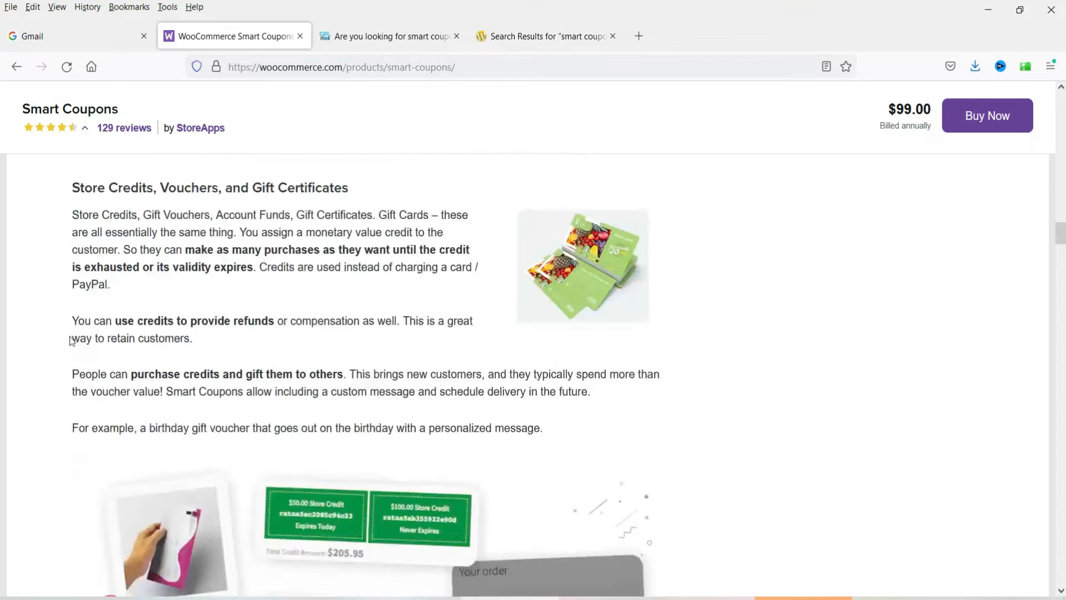
pyautogui.scroll(-7, 70, 341)
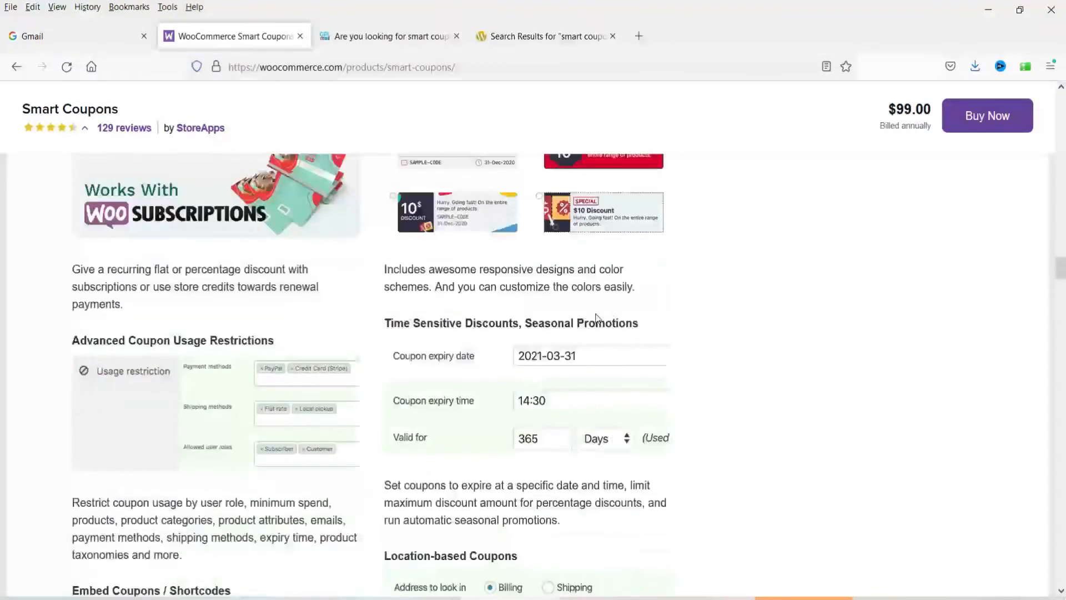
pyautogui.scroll(1, 391, 362)
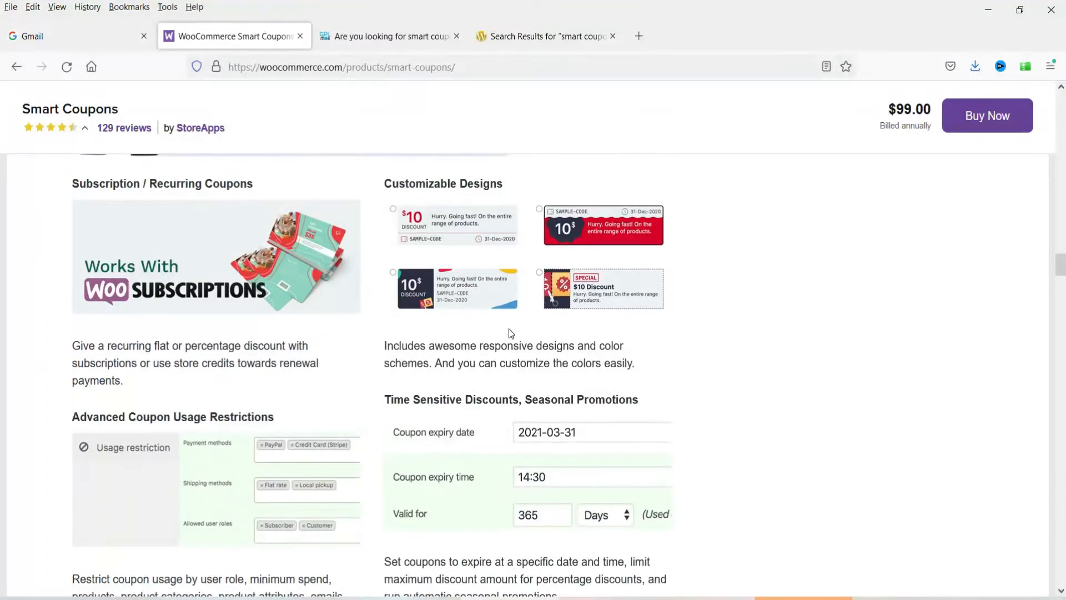
pyautogui.scroll(-1, 309, 350)
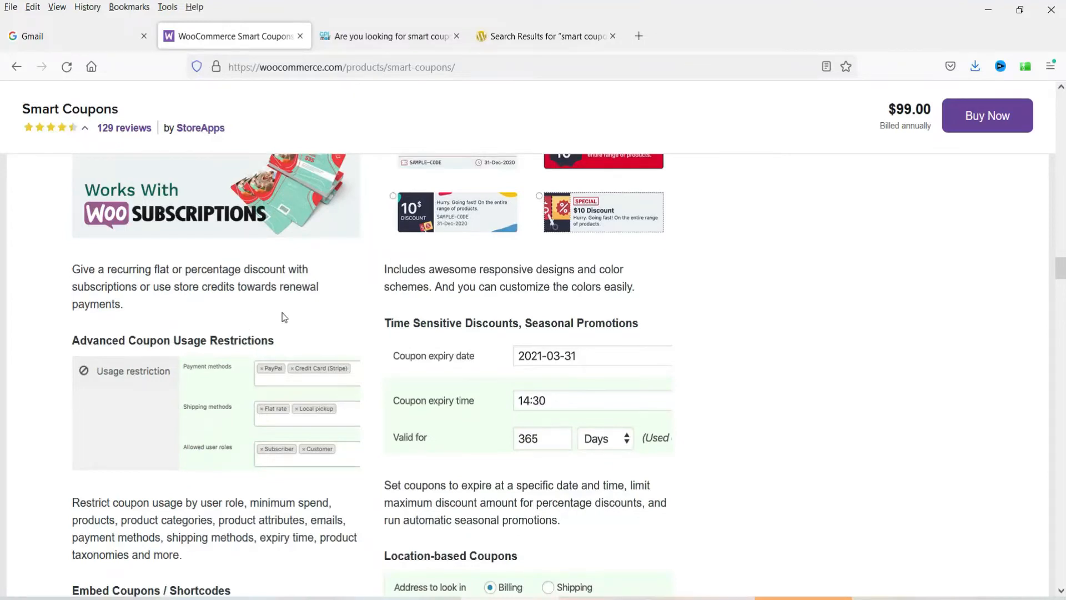
pyautogui.scroll(-10, 285, 317)
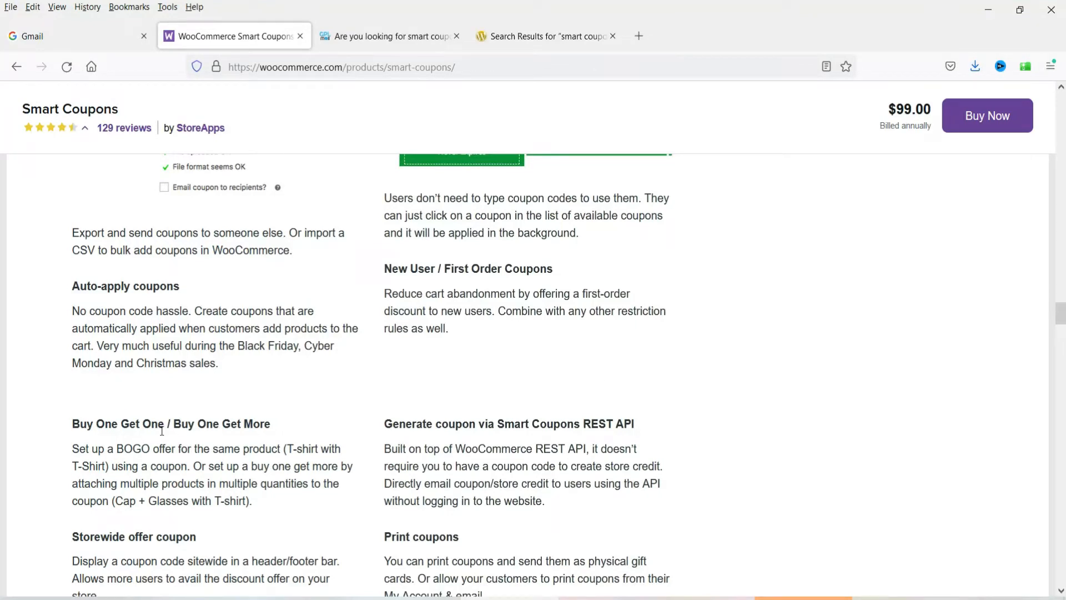
pyautogui.scroll(-3, 162, 431)
pyautogui.scroll(20, 159, 425)
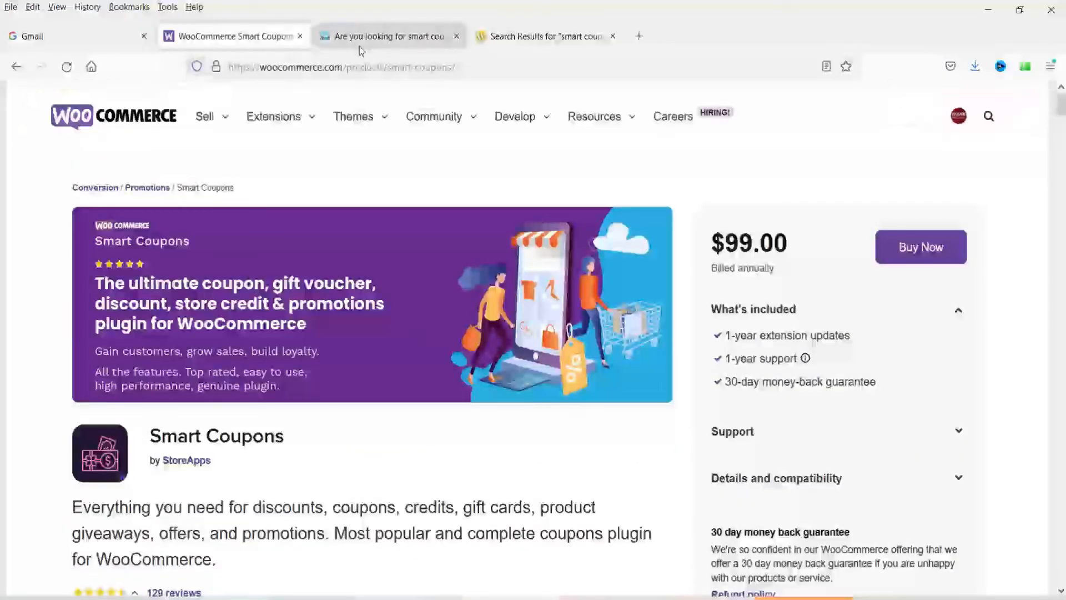
pyautogui.click(364, 44)
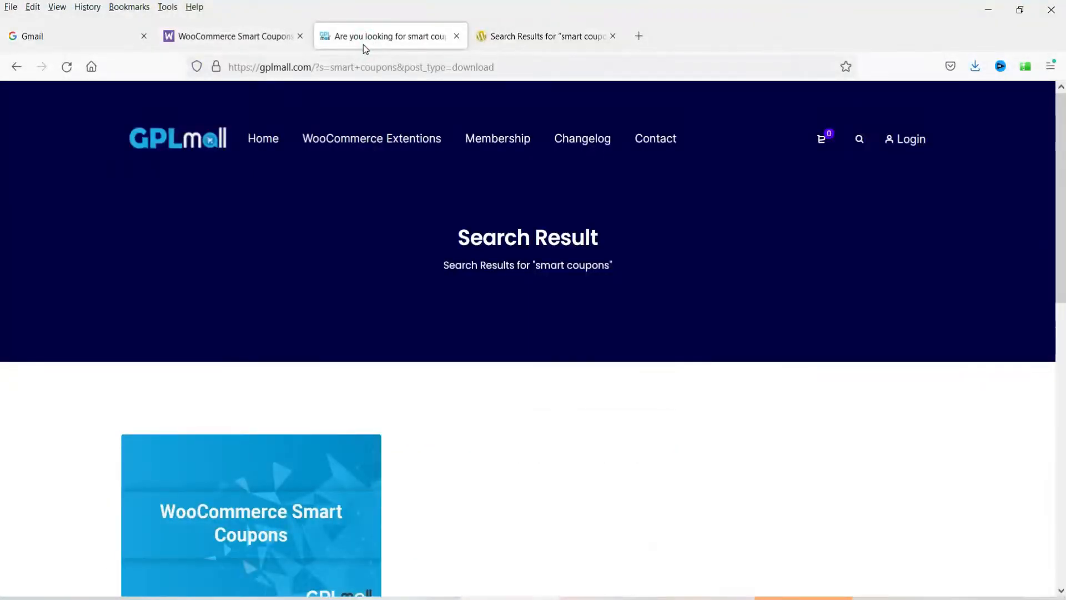
# Step: Compare the PluginTheme.net and GPLmall smart coupons results, then return to the official Smart Coupons page
pyautogui.click(536, 36)
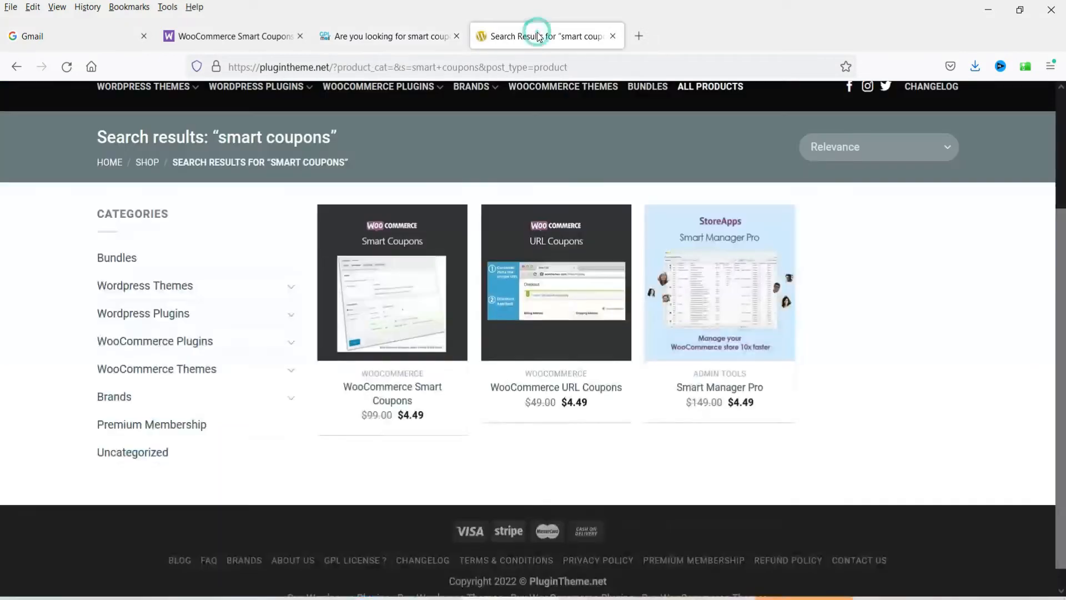
pyautogui.click(403, 35)
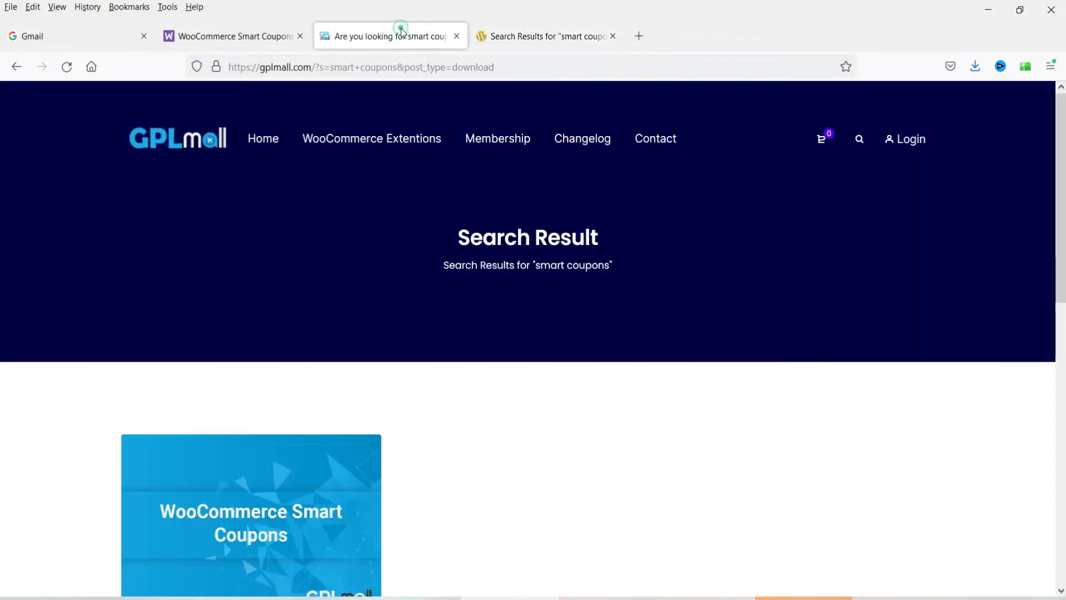
pyautogui.click(233, 41)
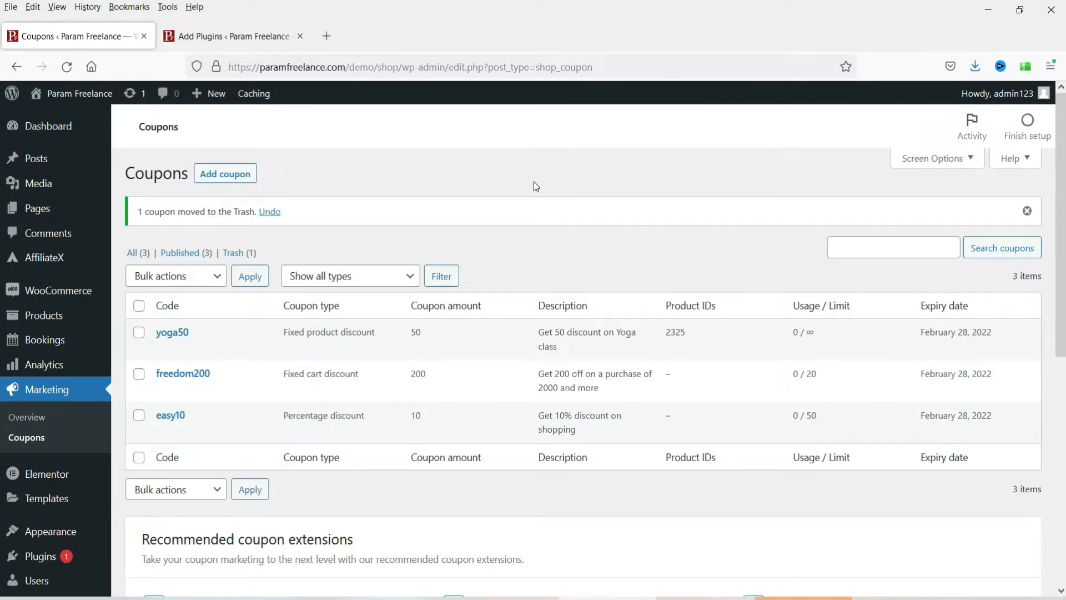
# Step: Open the yoga50 coupon from the Coupons list and inspect its Discount type options
pyautogui.click(32, 439)
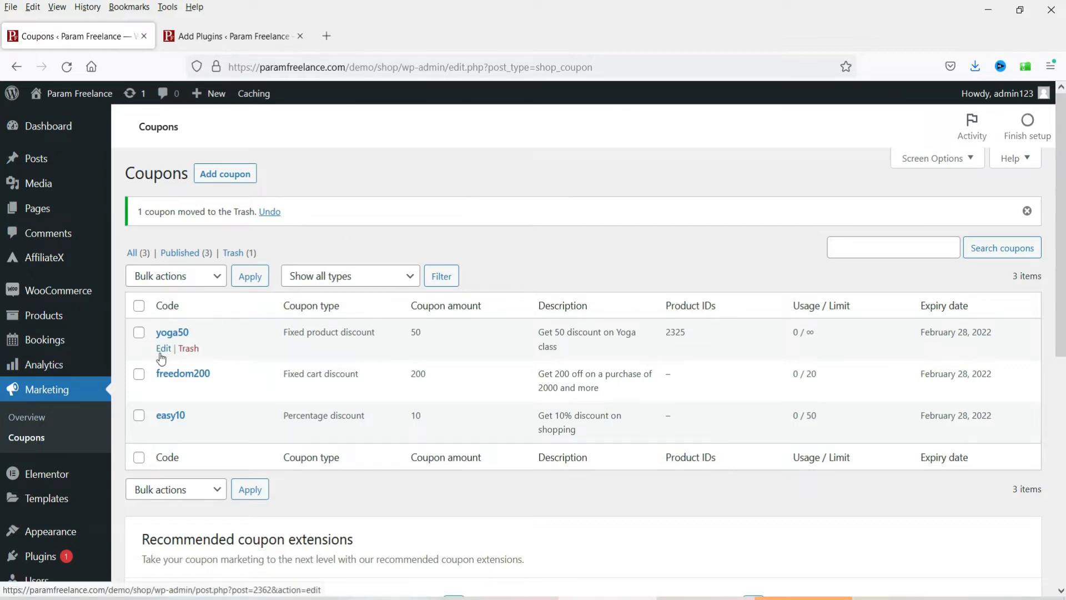
pyautogui.click(162, 348)
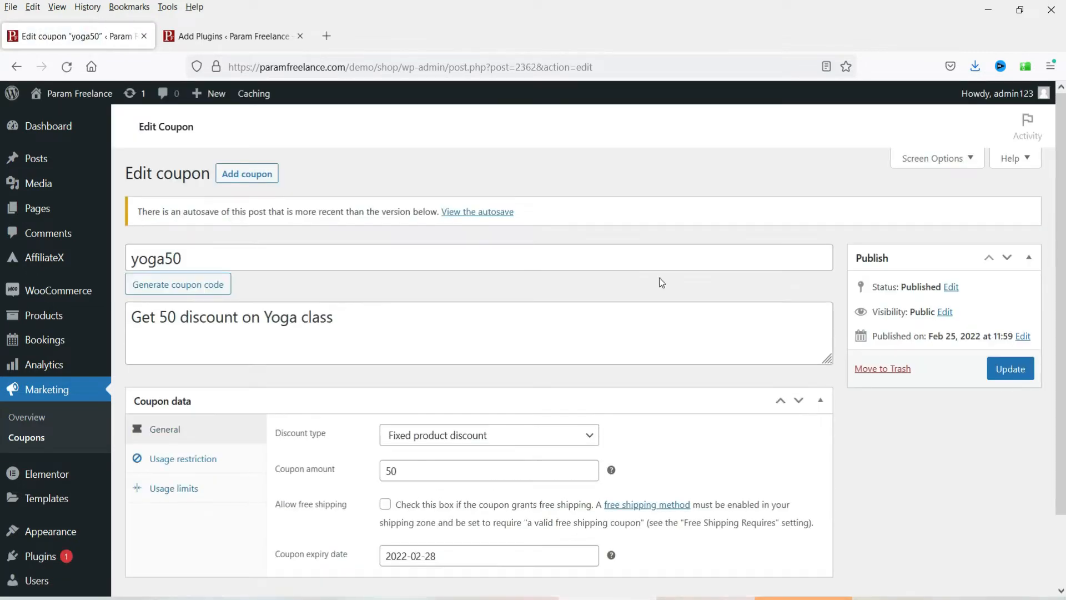
pyautogui.scroll(-2, 661, 281)
pyautogui.click(580, 356)
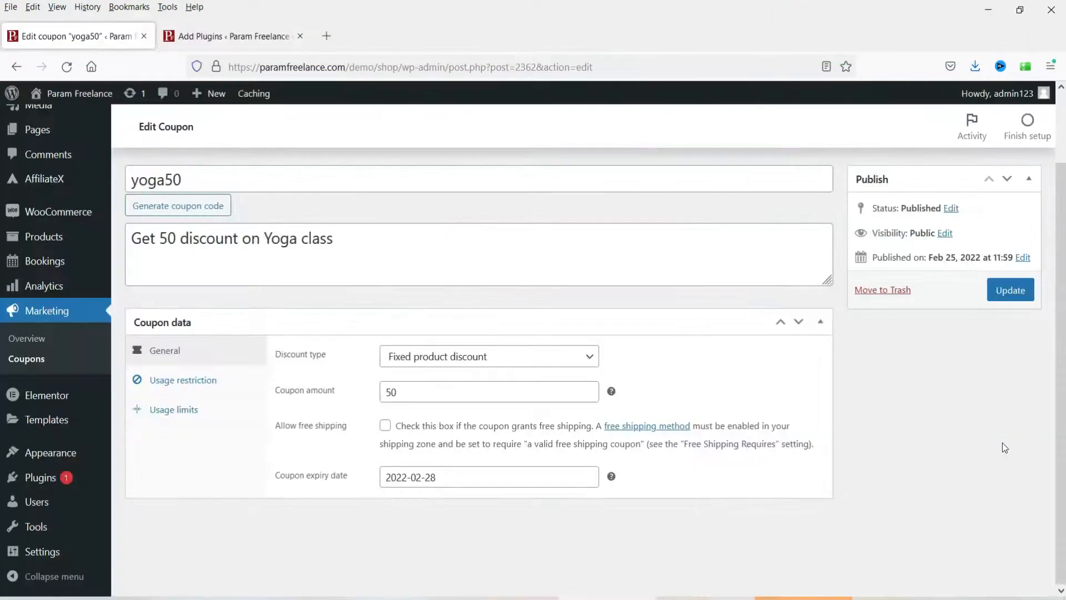
# Step: Upload woocommerce-smart-coupons.5.3.0.zip as a new plugin, install it and activate it
pyautogui.moveTo(47, 485)
pyautogui.click(148, 501)
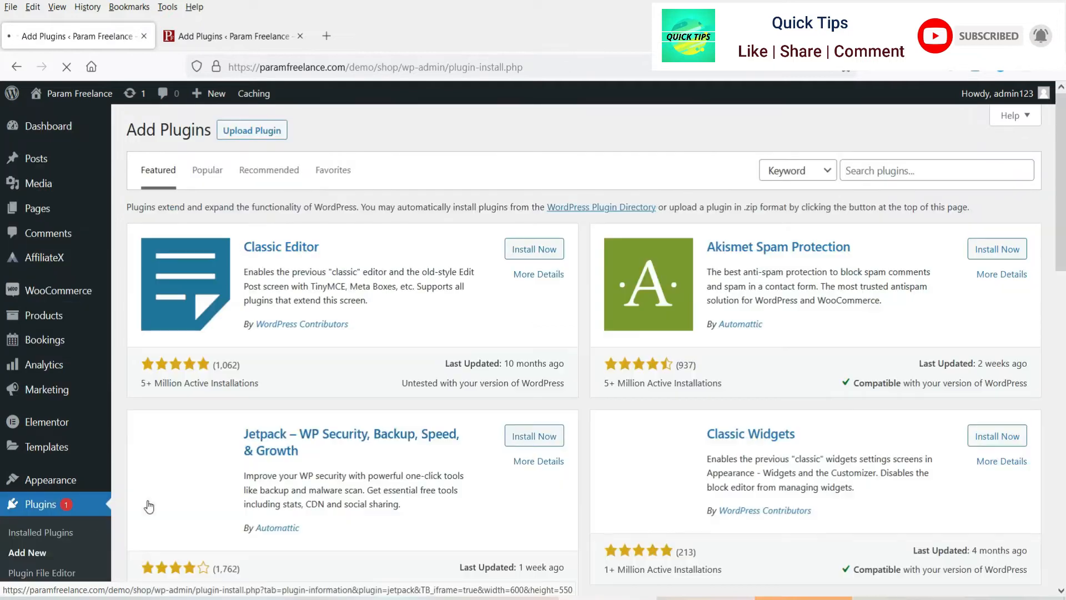
pyautogui.click(300, 36)
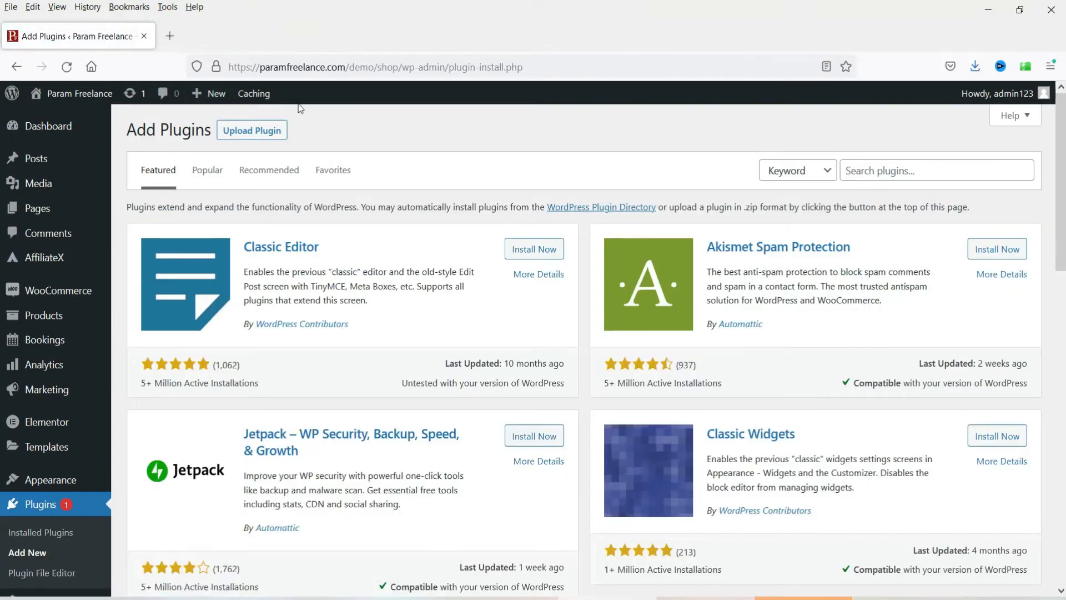
pyautogui.click(271, 134)
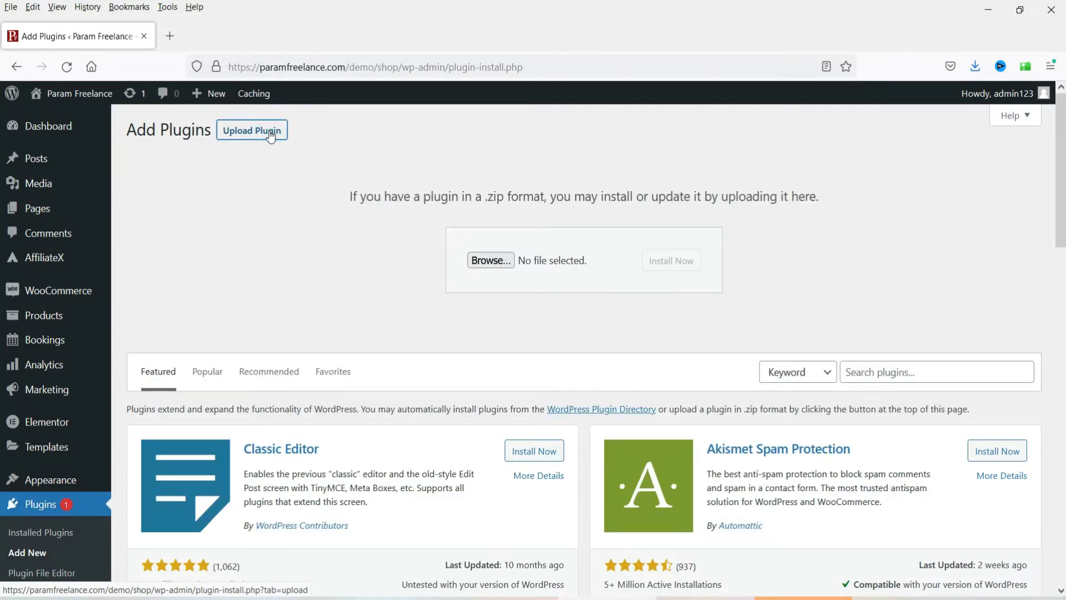
pyautogui.click(491, 260)
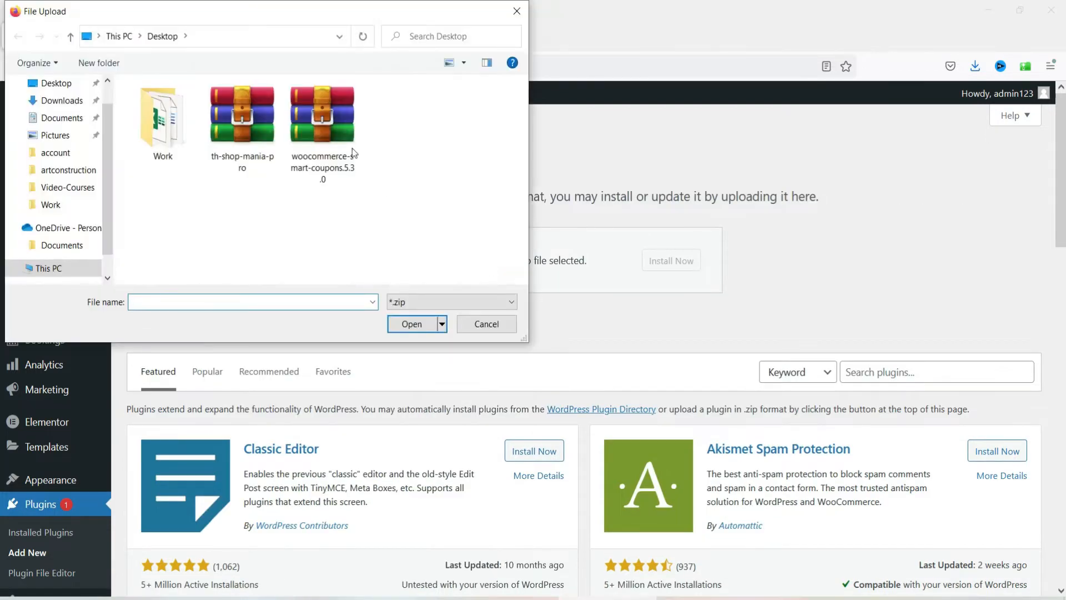
pyautogui.click(325, 134)
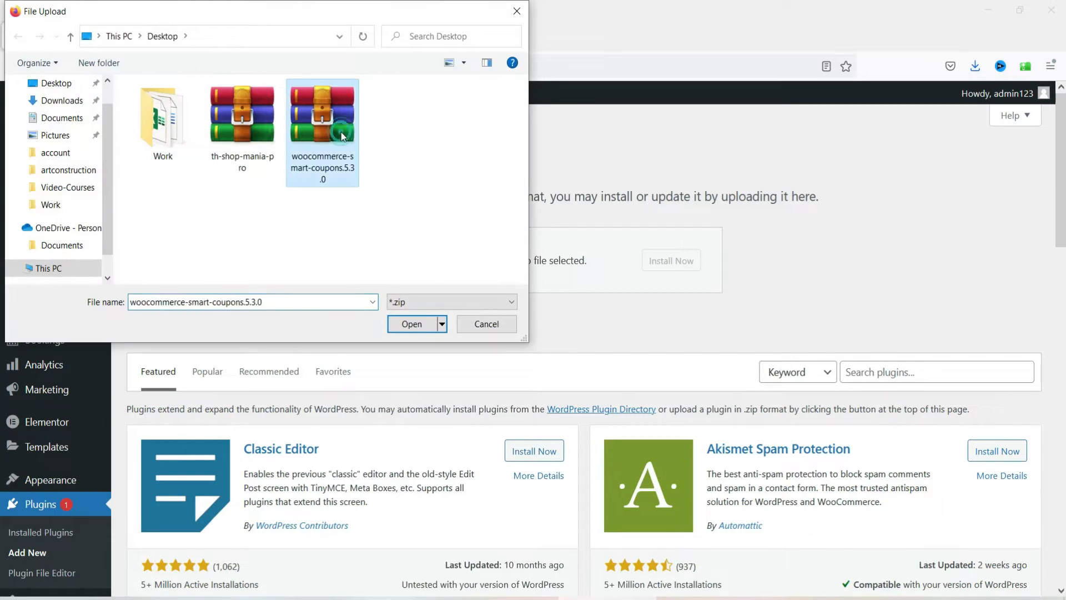
pyautogui.click(410, 326)
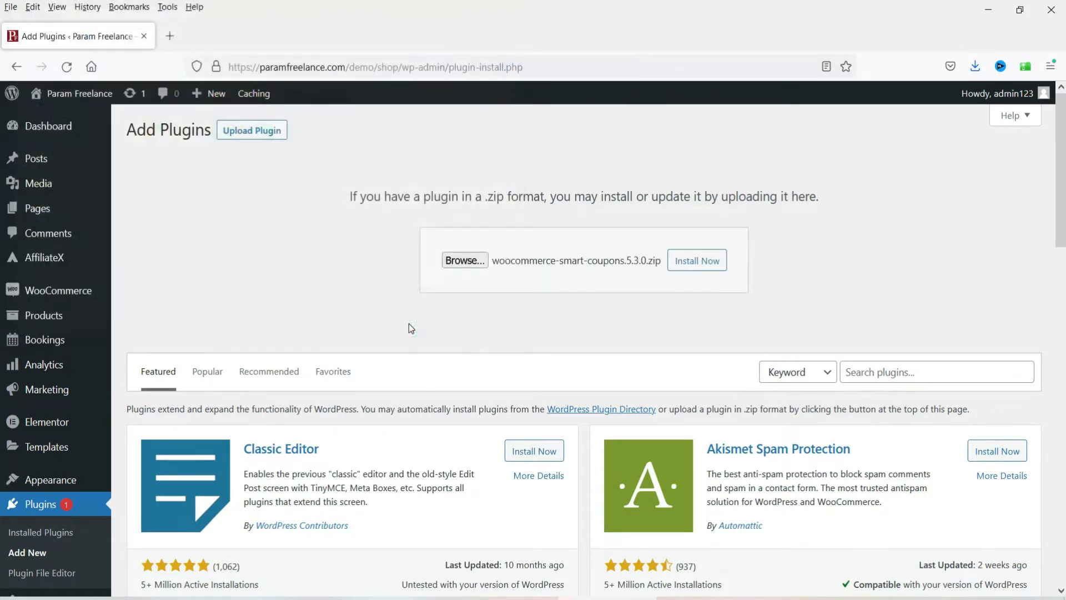
pyautogui.click(706, 265)
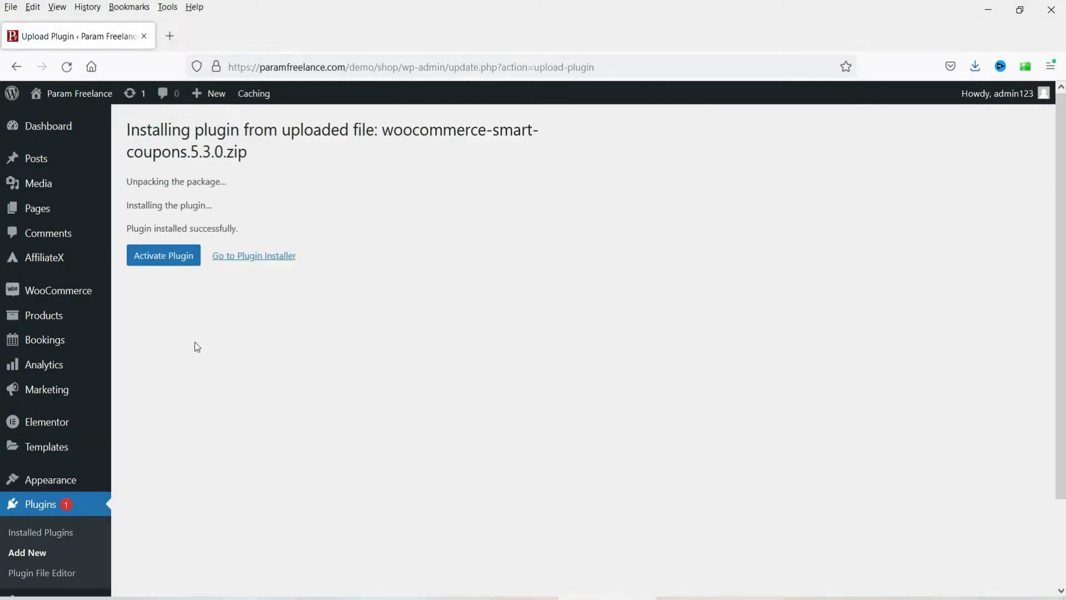
pyautogui.click(167, 260)
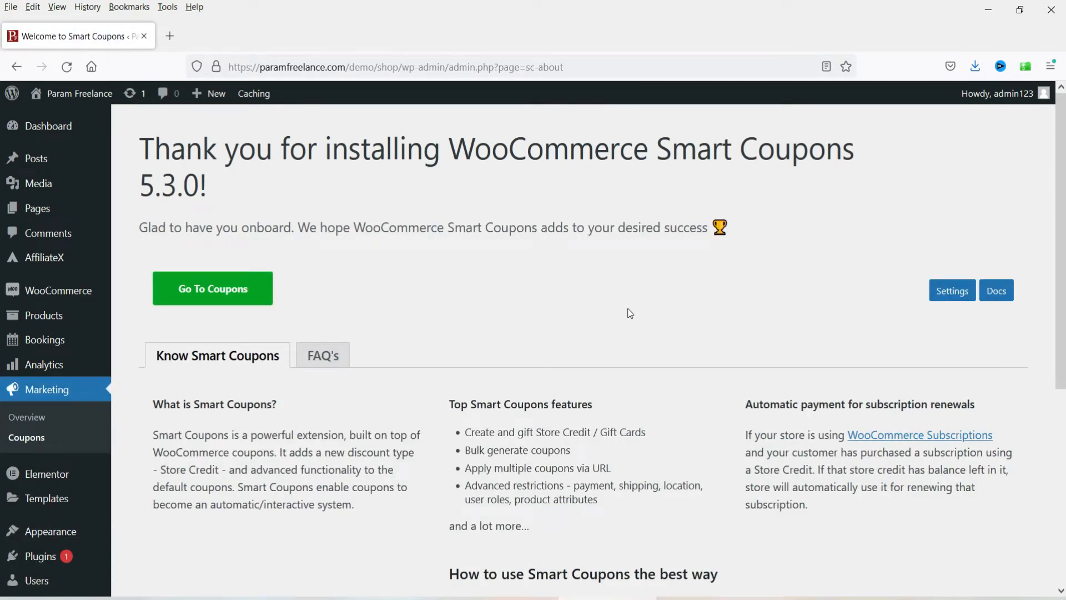
pyautogui.moveTo(34, 291)
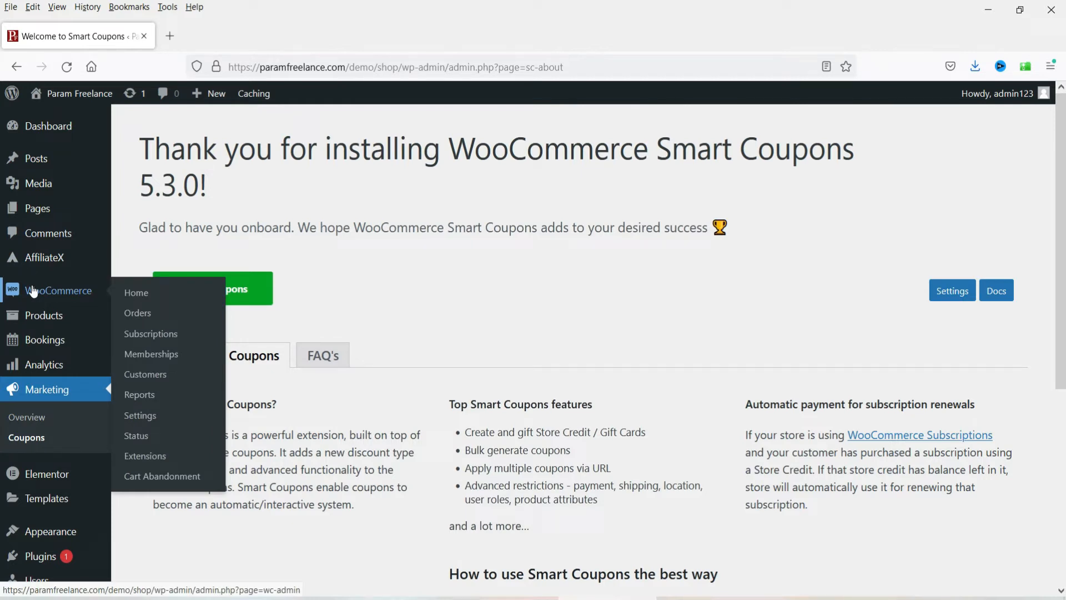
# Step: Review the WooCommerce General settings with the Indian rupee currency options and save changes
pyautogui.click(151, 421)
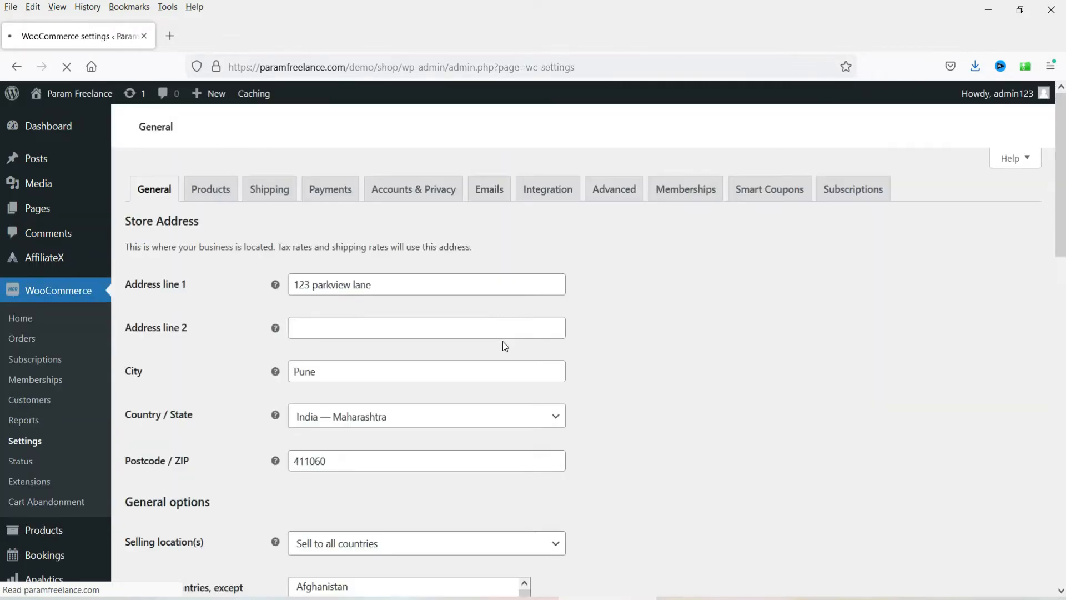
pyautogui.scroll(-8, 633, 412)
pyautogui.scroll(-5, 631, 389)
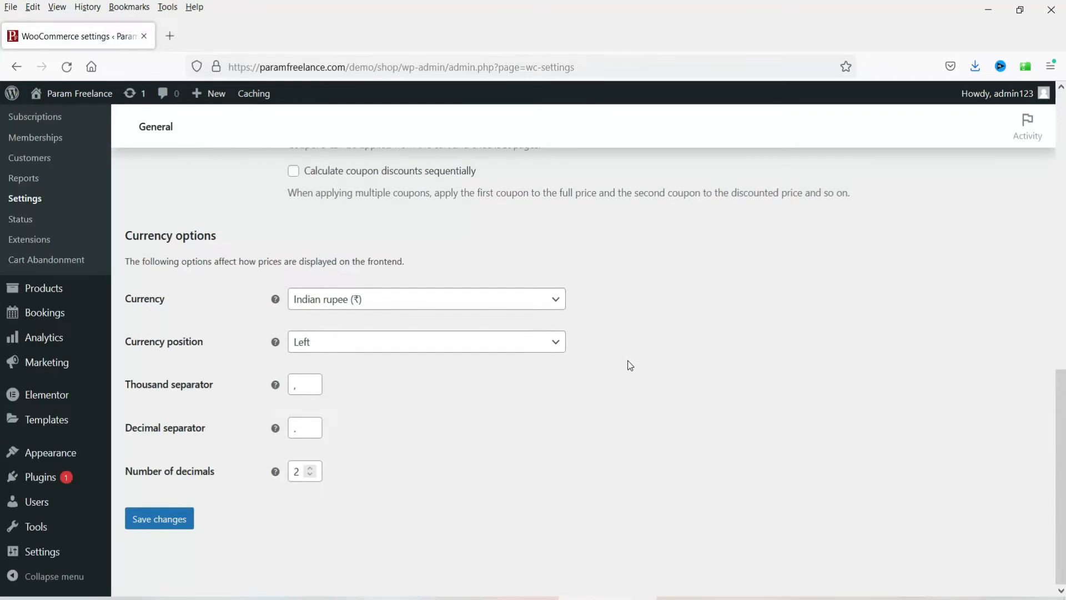
pyautogui.scroll(1, 444, 333)
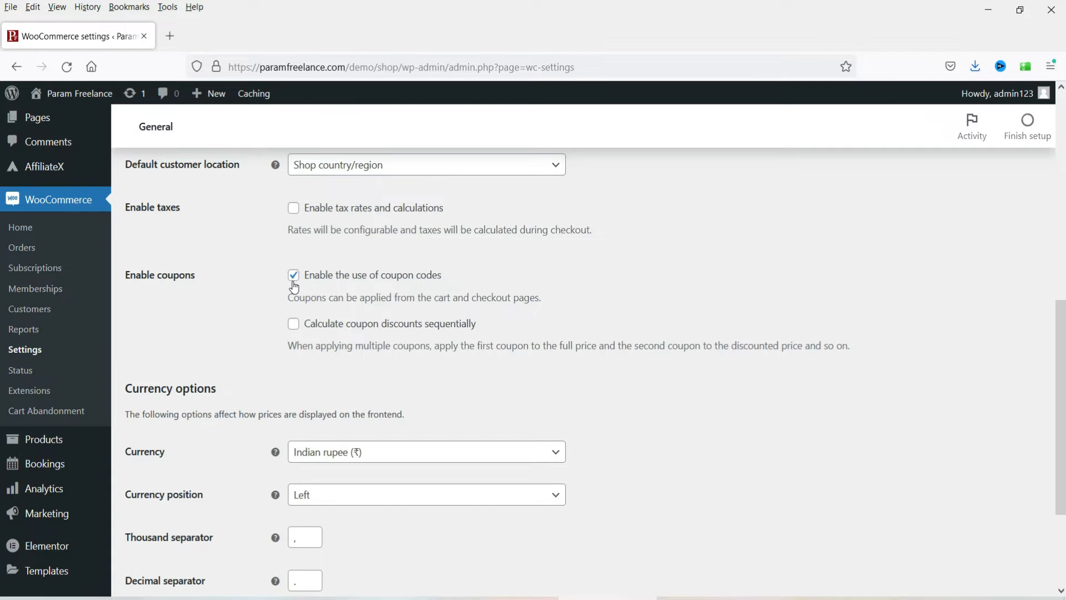
pyautogui.scroll(-2, 311, 287)
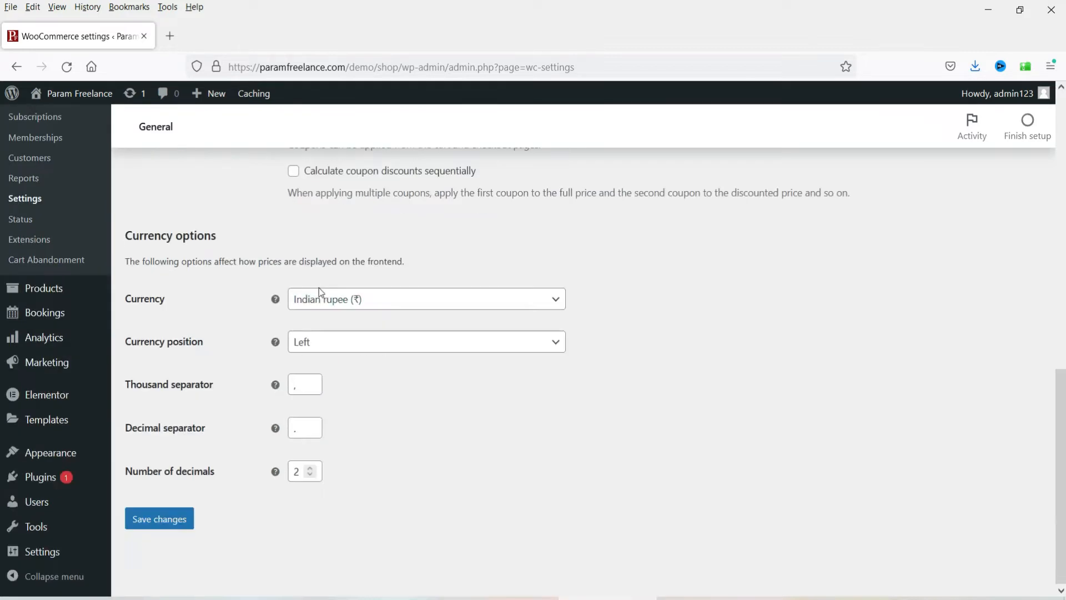
pyautogui.click(158, 525)
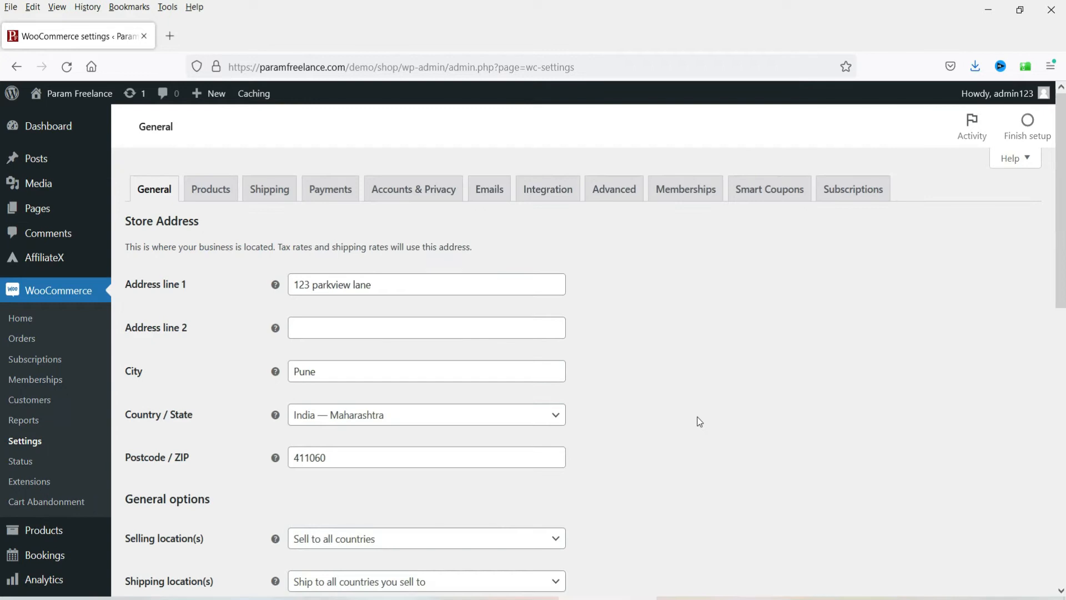
# Step: Open the Smart Coupons settings and select the red wavy coupon style
pyautogui.click(767, 197)
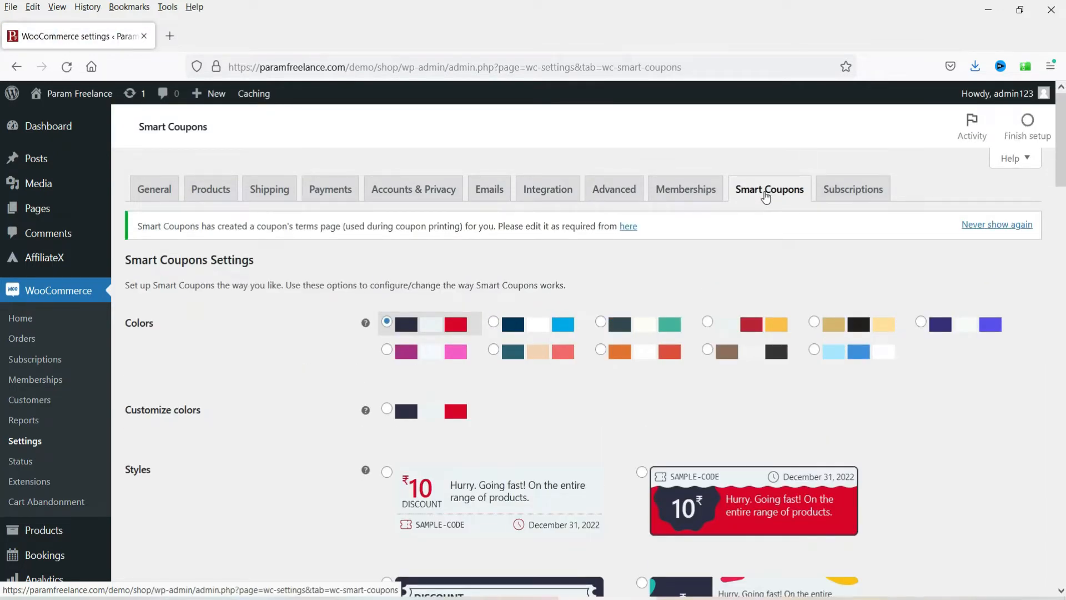
pyautogui.scroll(-2, 574, 312)
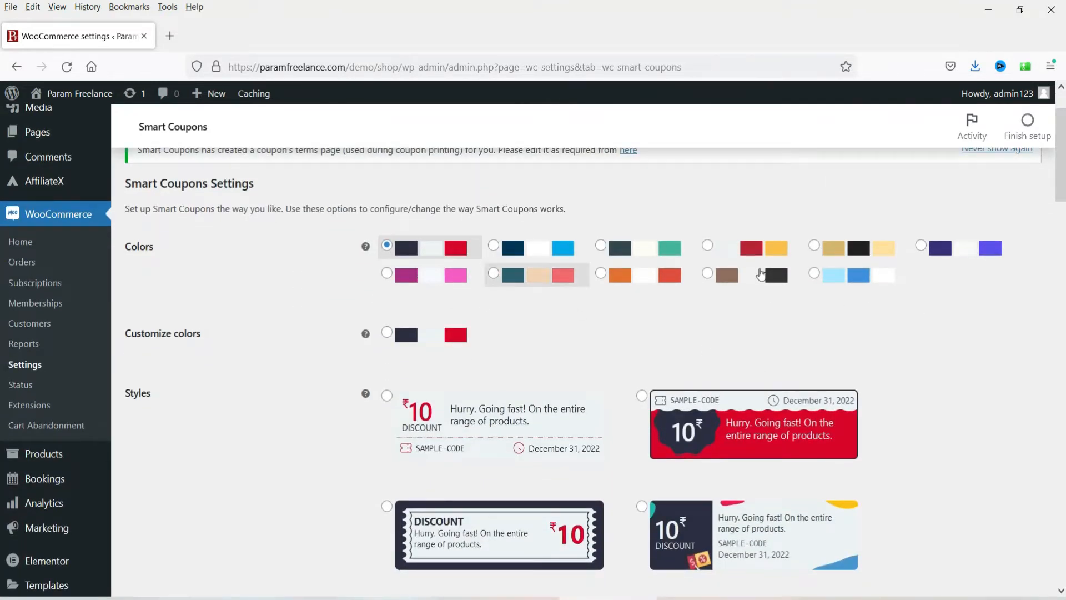
pyautogui.scroll(-2, 924, 308)
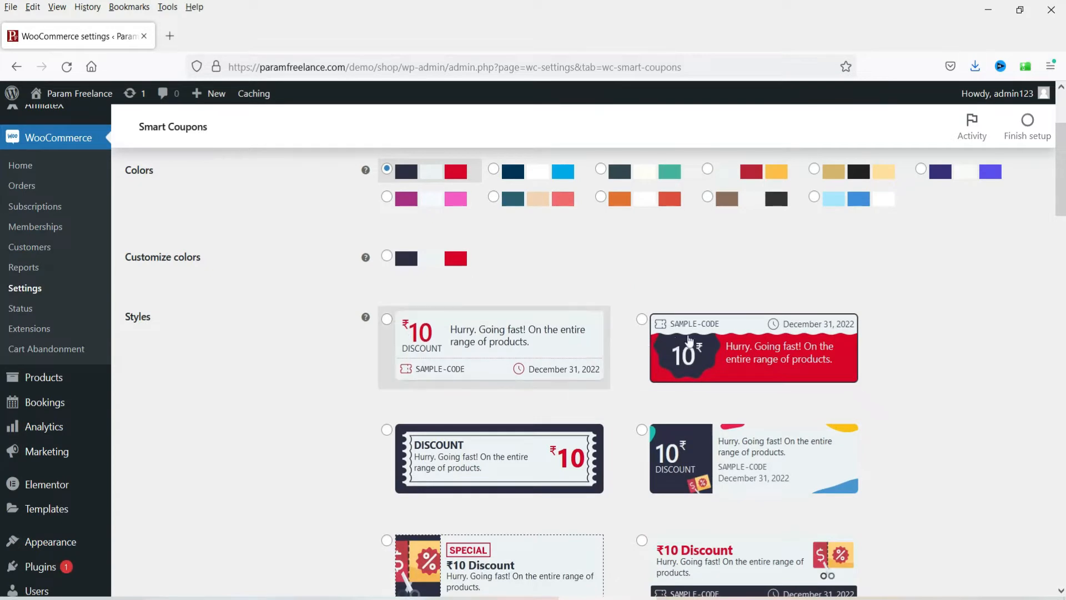
pyautogui.scroll(-4, 928, 312)
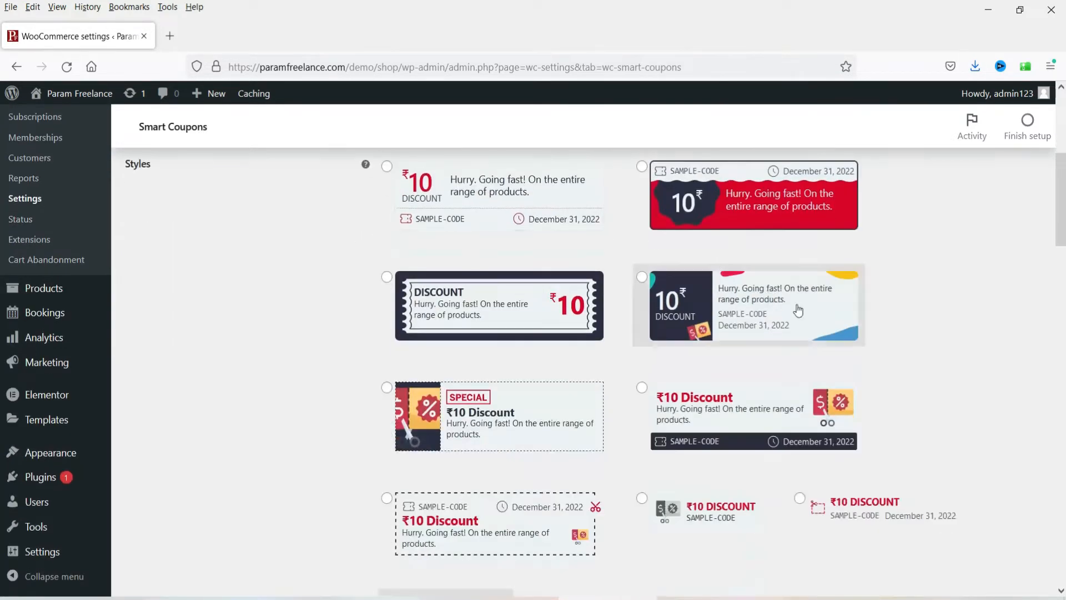
pyautogui.scroll(-5, 252, 368)
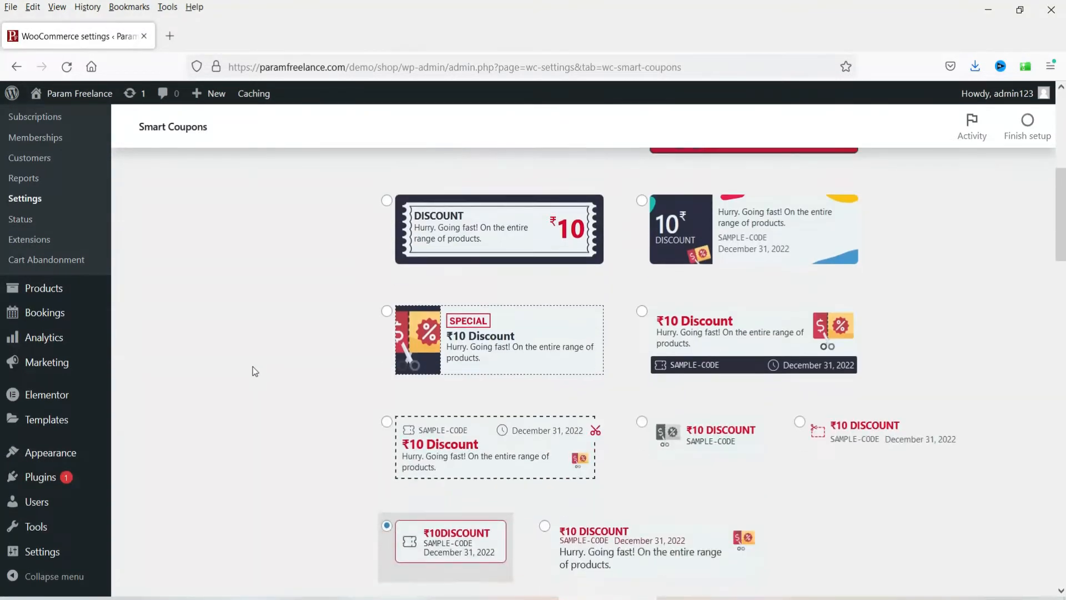
pyautogui.scroll(5, 253, 370)
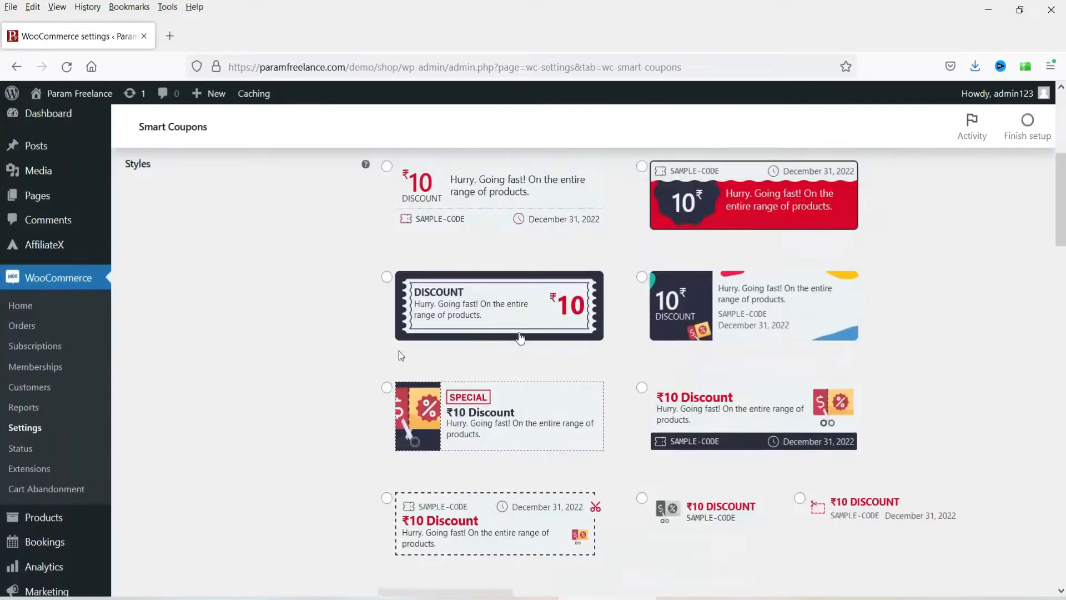
pyautogui.click(642, 167)
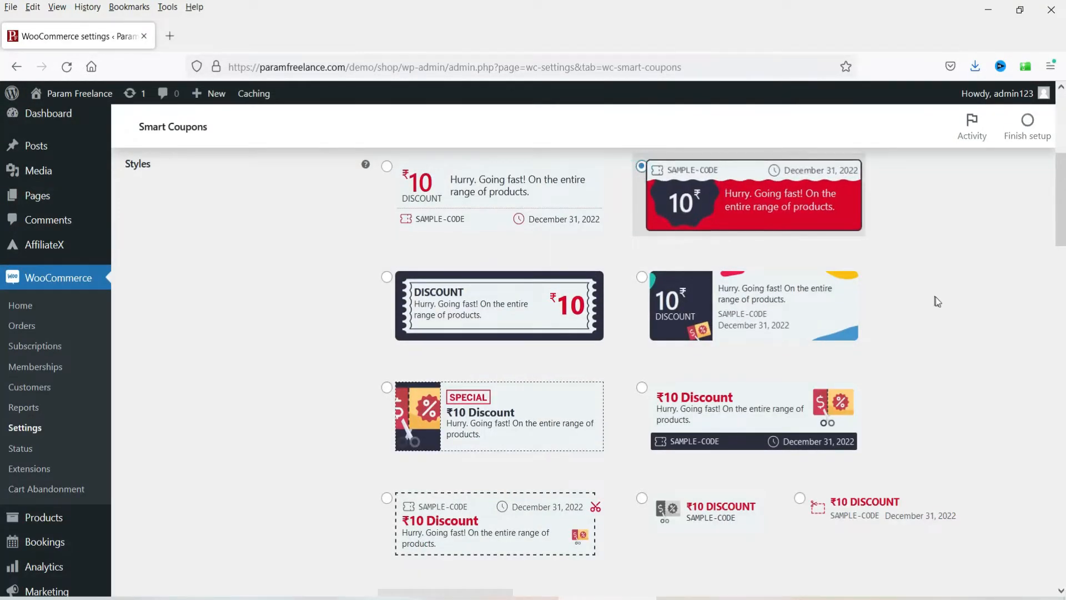
# Step: Scroll through the remaining Smart Coupons settings, including 13-character auto-generated coupon codes
pyautogui.scroll(-4, 939, 288)
pyautogui.scroll(-1, 941, 293)
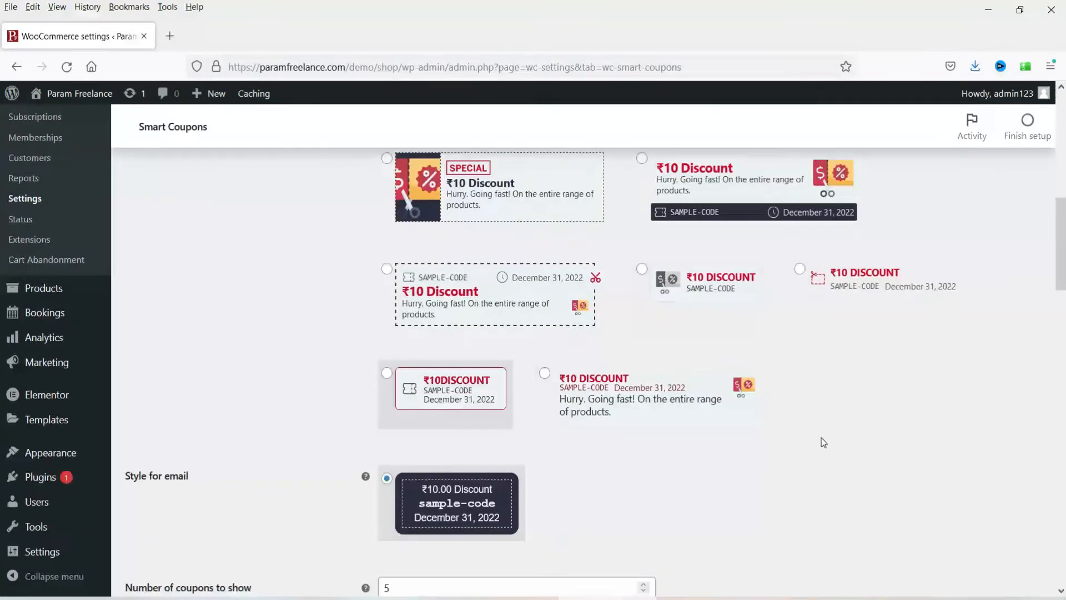
pyautogui.scroll(-3, 851, 405)
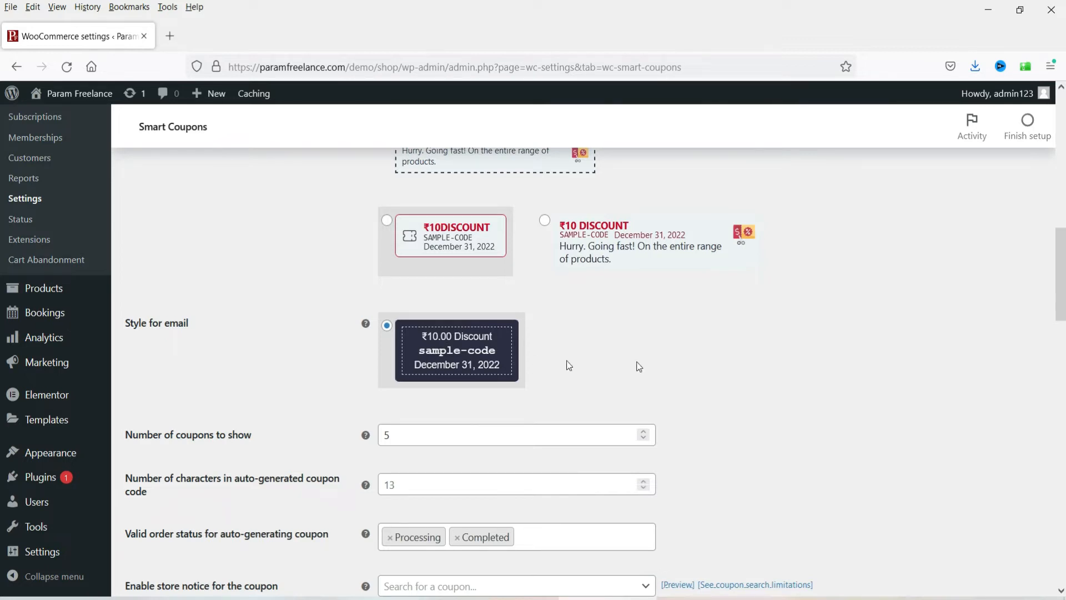
pyautogui.scroll(-1, 669, 371)
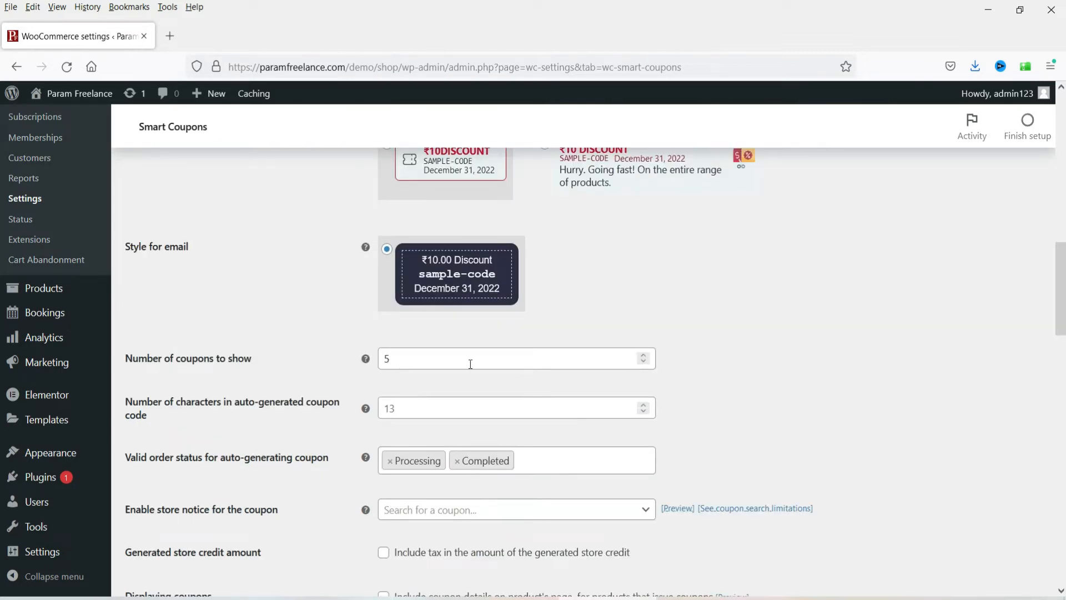
pyautogui.moveTo(366, 360)
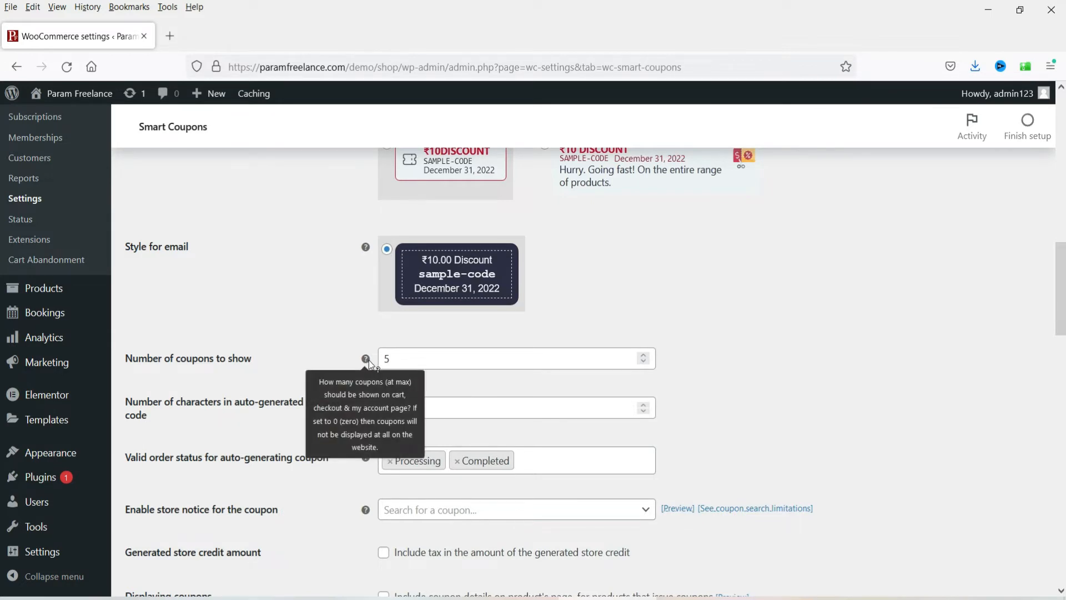
pyautogui.scroll(-2, 368, 360)
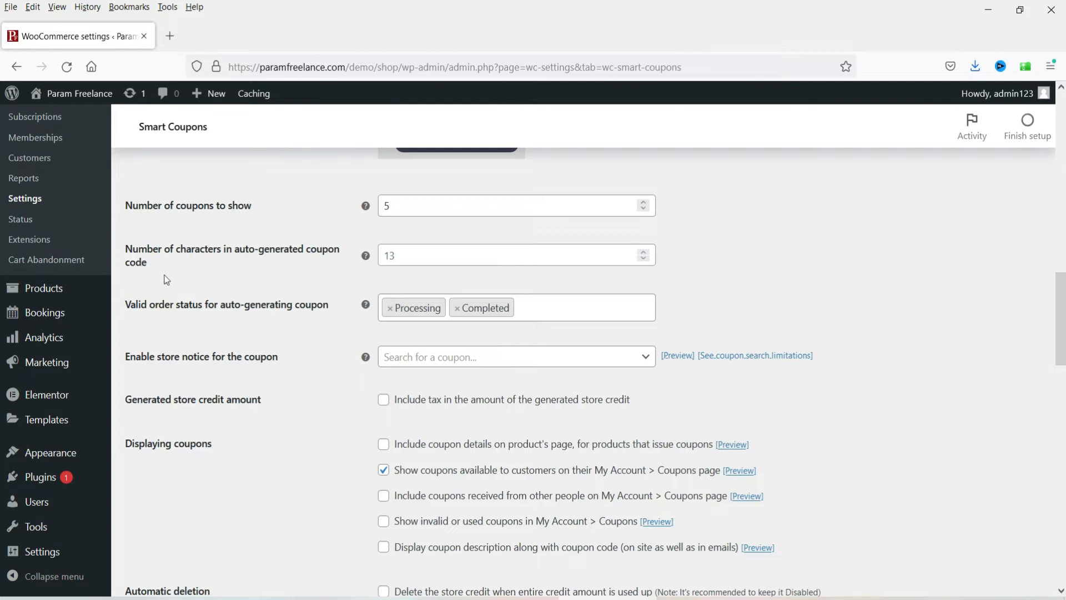
pyautogui.scroll(2, 289, 275)
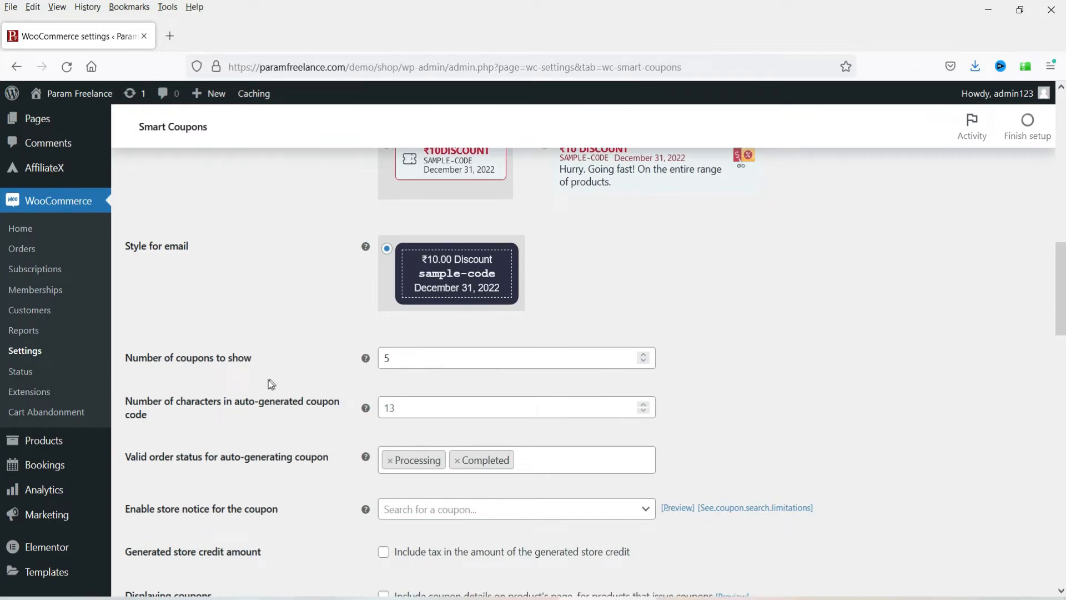
pyautogui.scroll(-3, 269, 379)
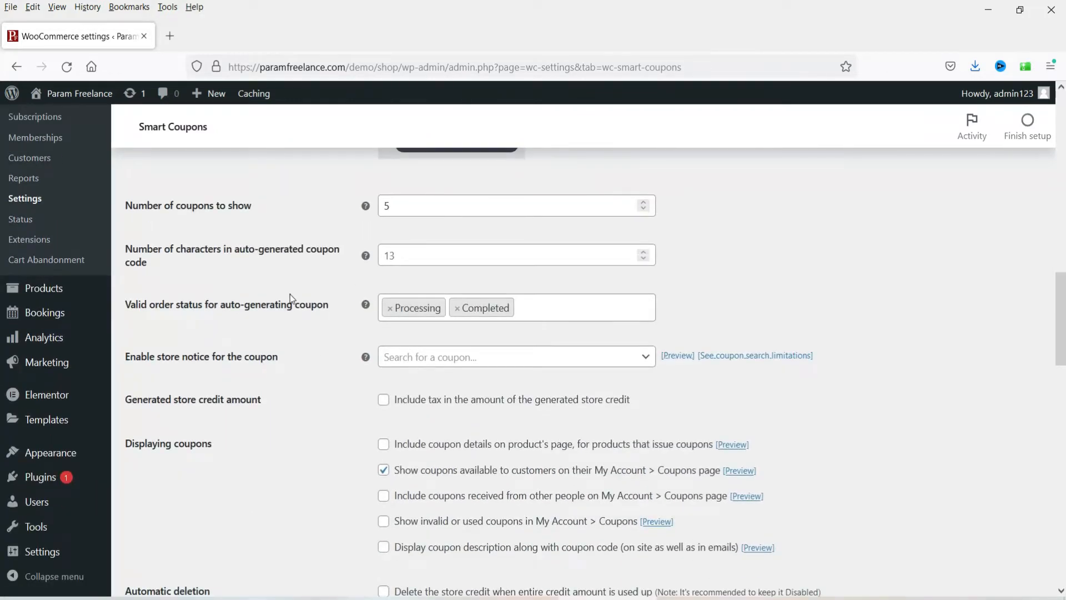
pyautogui.moveTo(369, 257)
pyautogui.scroll(-4, 221, 258)
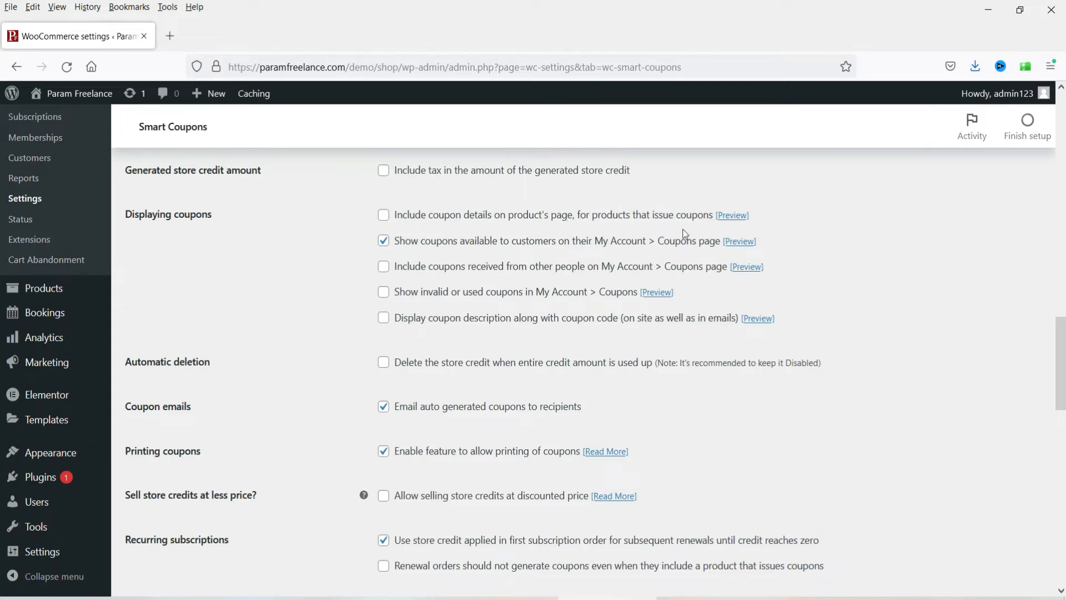
# Step: Enable coupon details on product pages and show coupons received from others in My Account
pyautogui.click(383, 216)
pyautogui.click(383, 266)
pyautogui.scroll(-2, 311, 292)
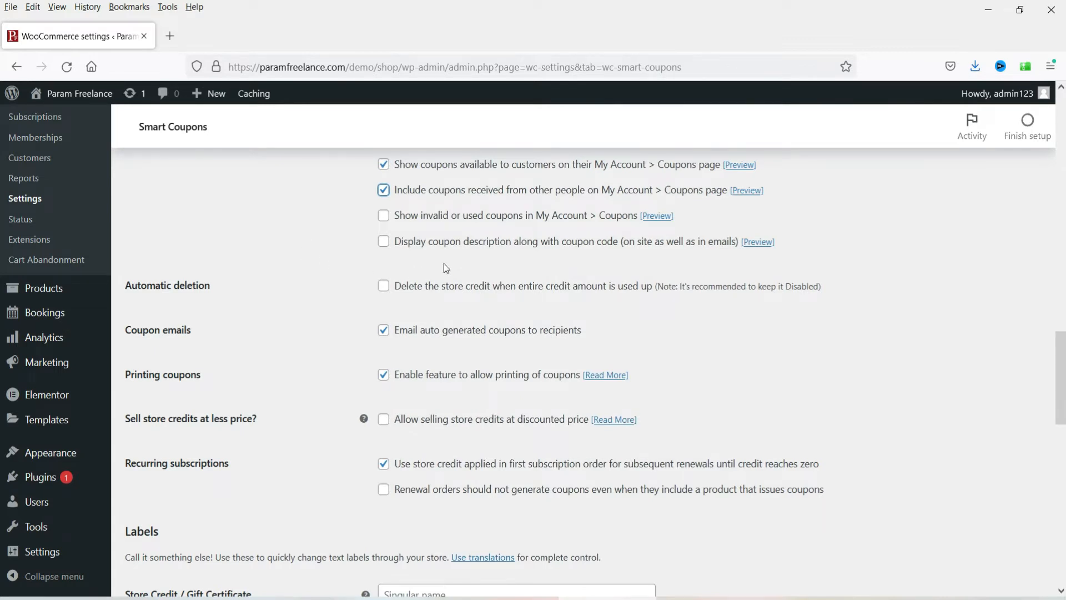
# Step: Preview the coupon description example image in a new tab, then close it
pyautogui.rightClick(756, 250)
pyautogui.click(786, 259)
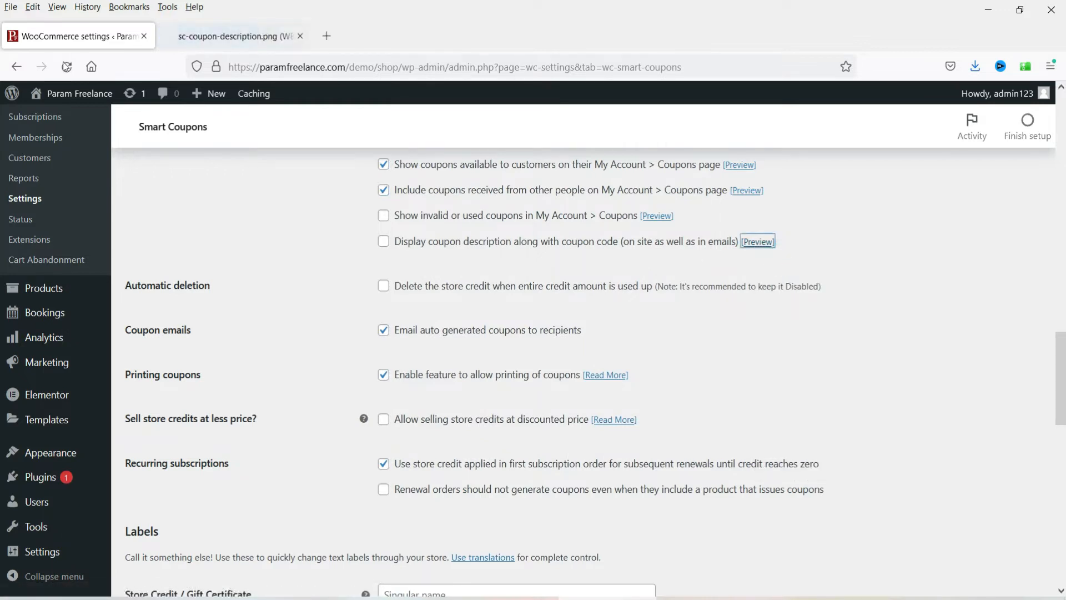
pyautogui.click(222, 36)
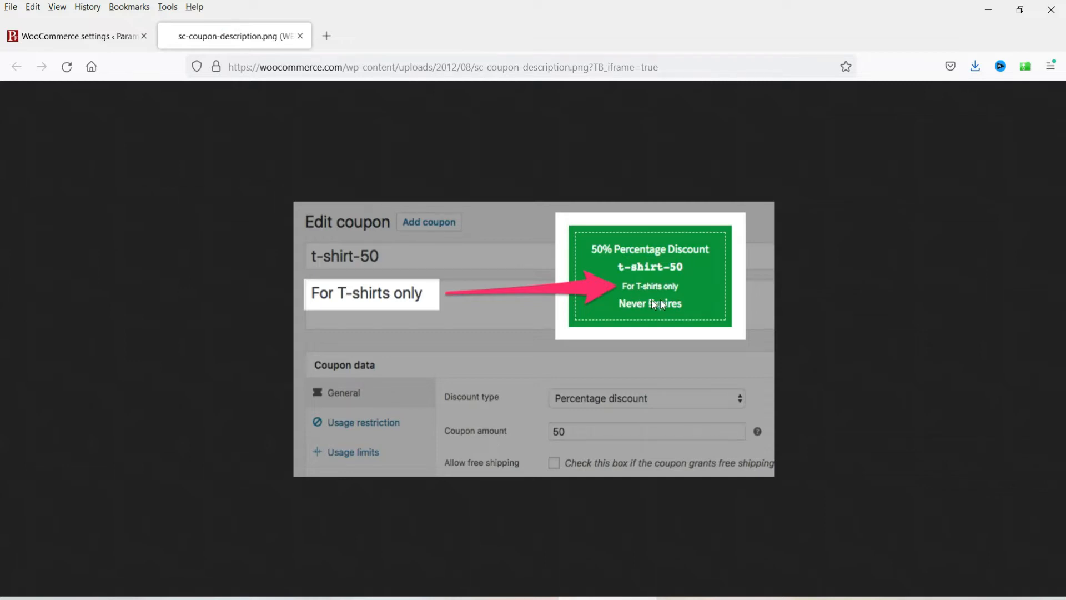
pyautogui.click(65, 37)
pyautogui.click(301, 37)
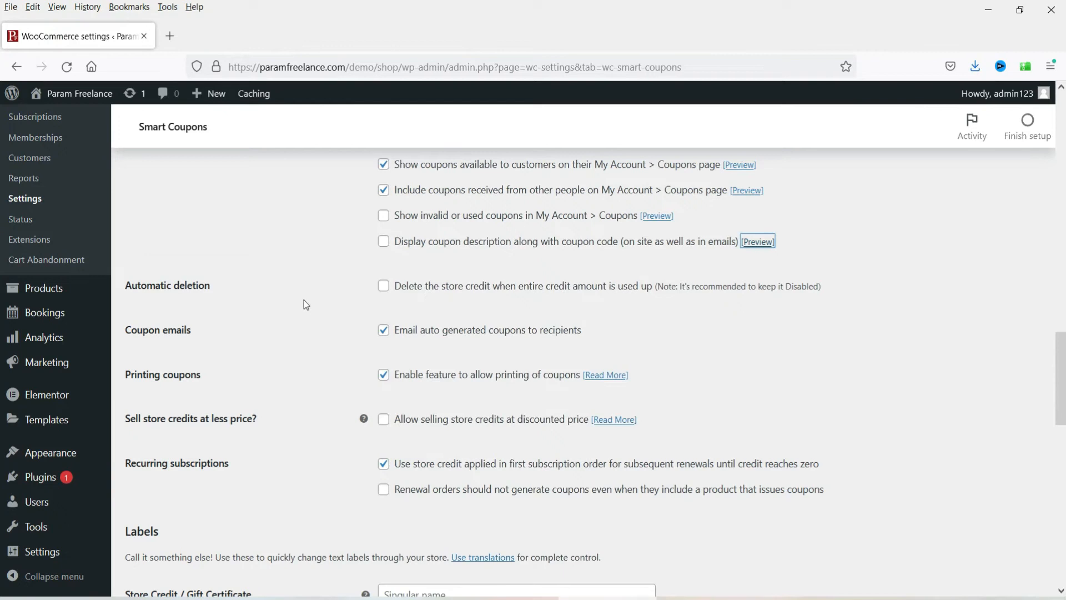
pyautogui.scroll(-3, 304, 295)
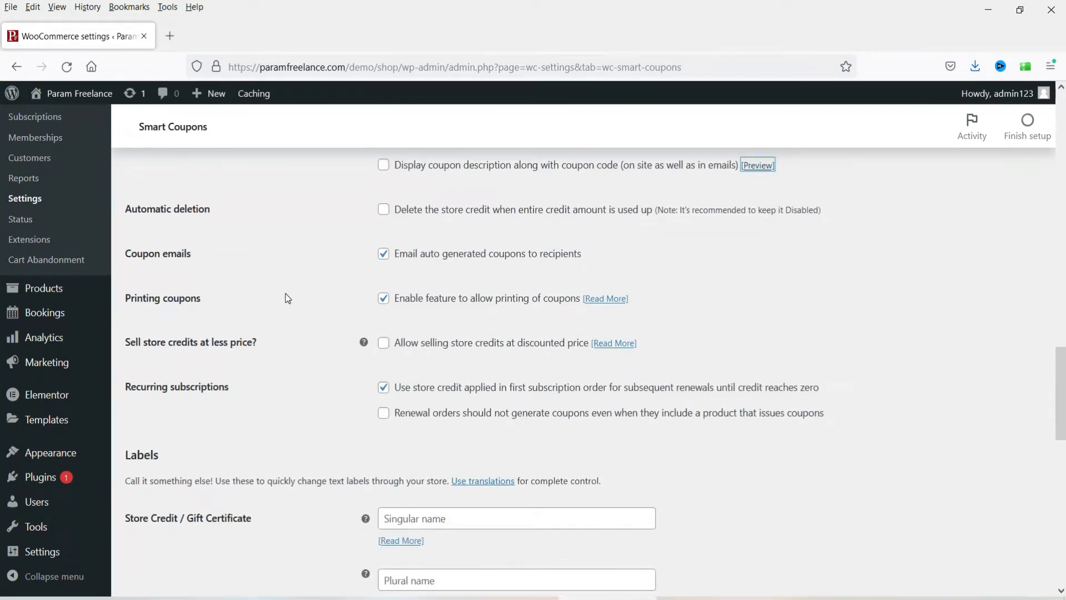
pyautogui.scroll(-3, 278, 250)
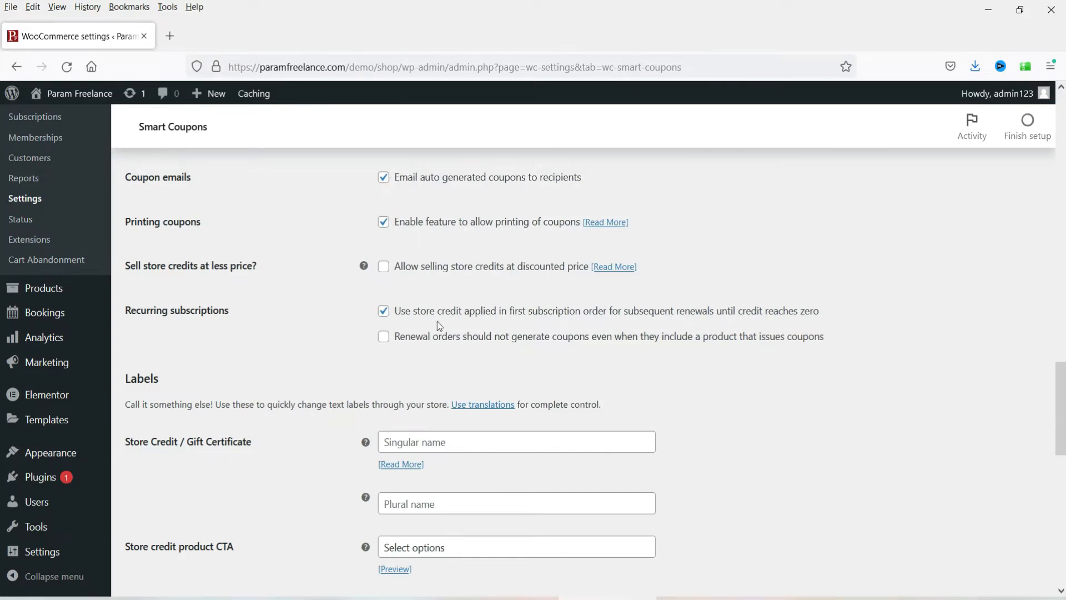
pyautogui.scroll(-3, 305, 315)
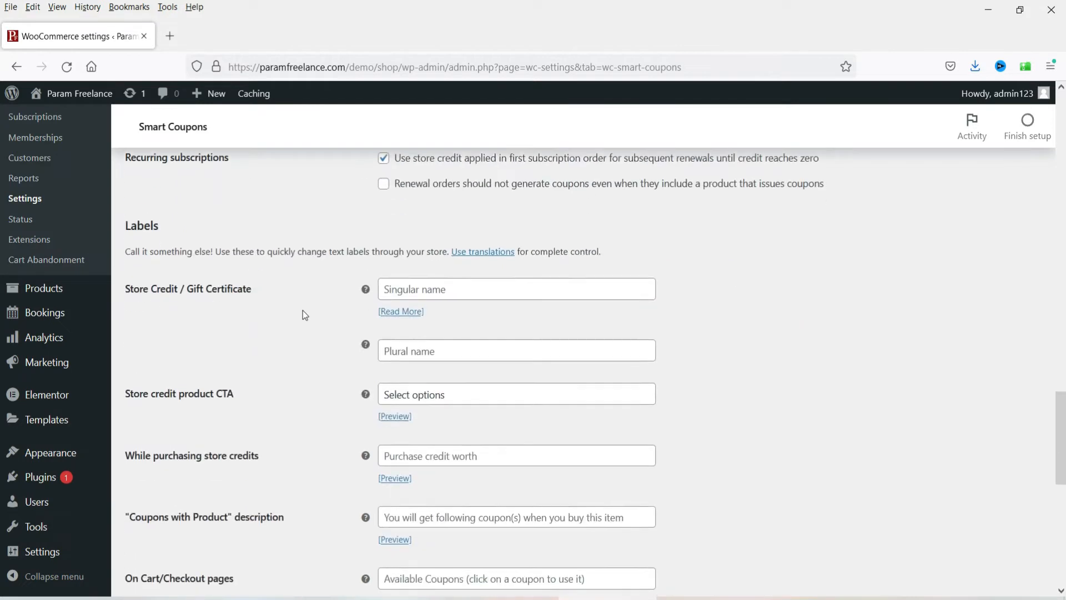
pyautogui.scroll(-2, 233, 297)
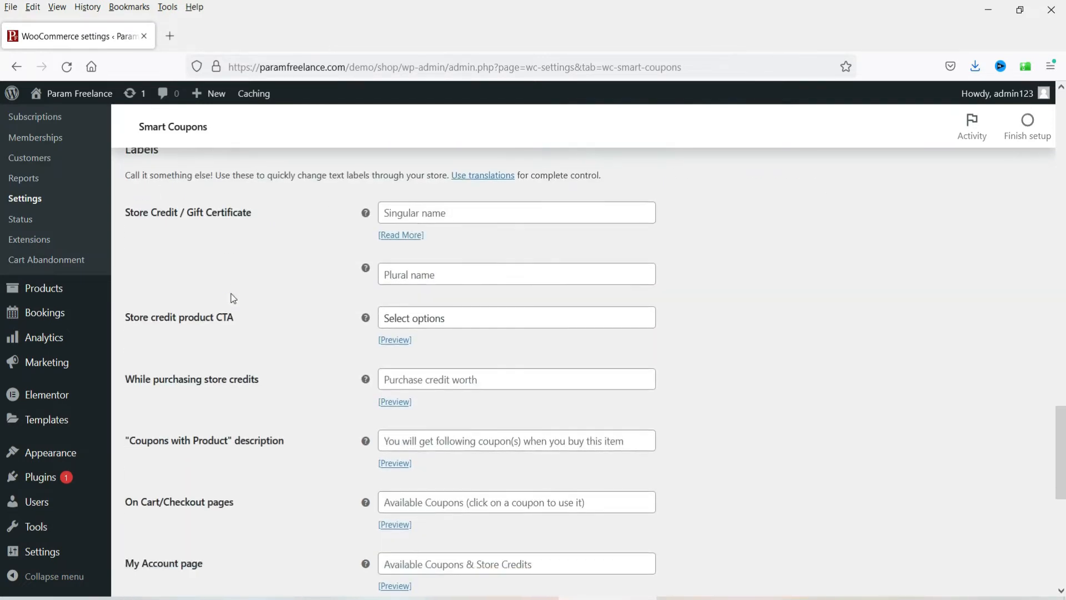
# Step: Set the store credit labels to 'Gift Card' (singular) and 'Gift Cards' (plural)
pyautogui.click(495, 216)
pyautogui.write('Gift Card')
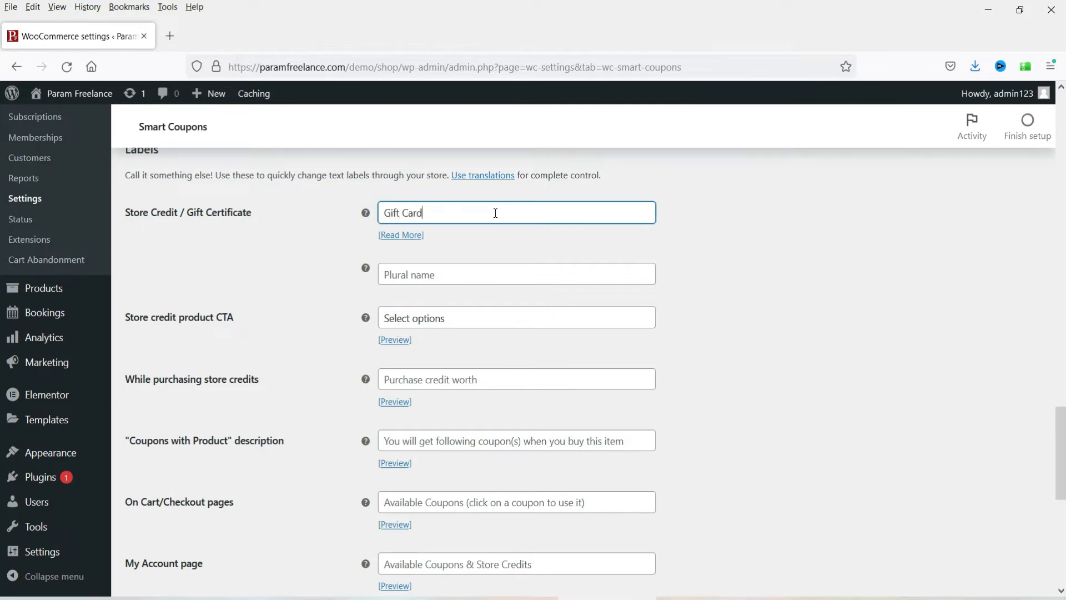
pyautogui.click(468, 275)
pyautogui.write('Gift Cards')
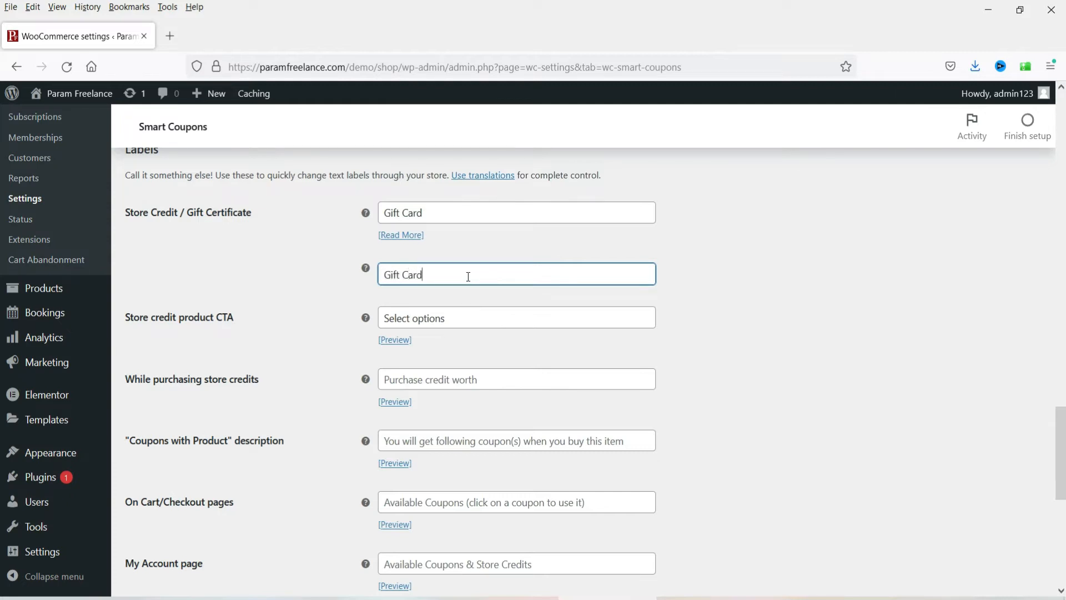
pyautogui.click(466, 317)
pyautogui.scroll(-2, 646, 305)
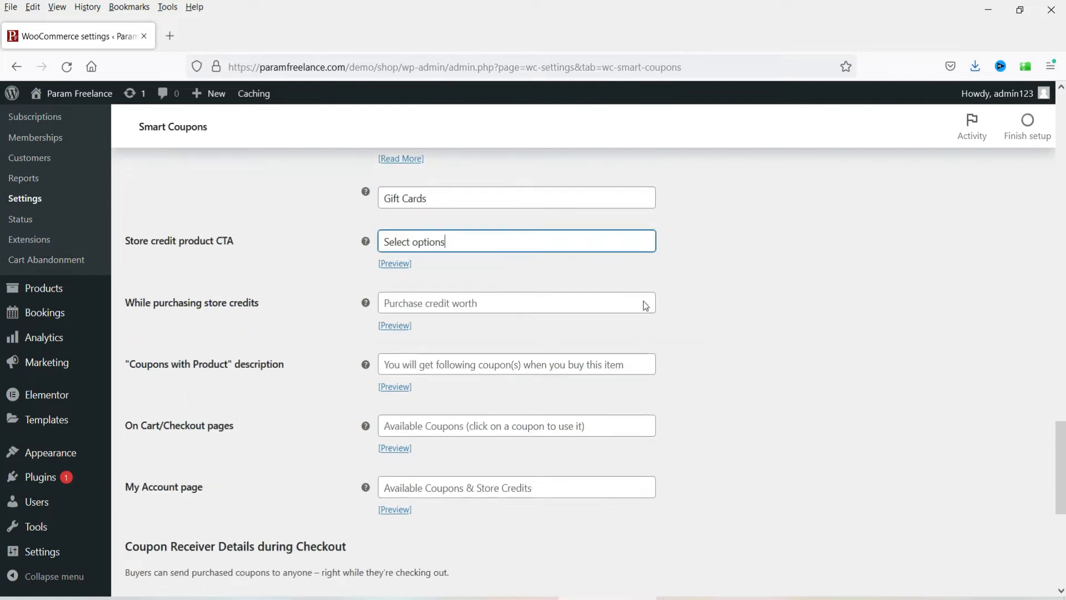
# Step: Preview the product CTA example image in a new tab, then close it
pyautogui.rightClick(404, 265)
pyautogui.click(436, 280)
pyautogui.click(191, 36)
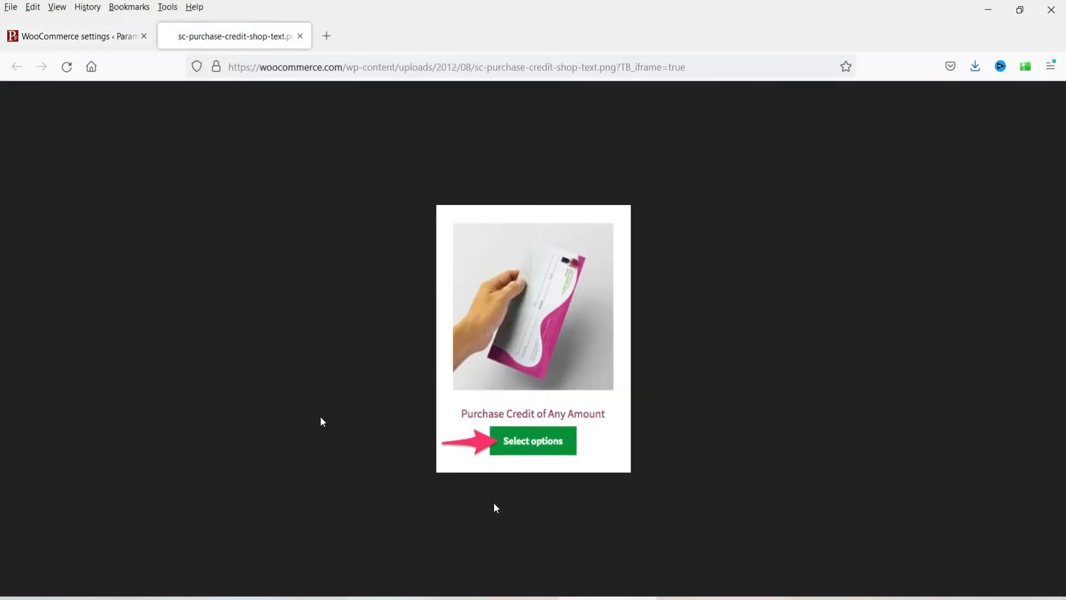
pyautogui.click(95, 30)
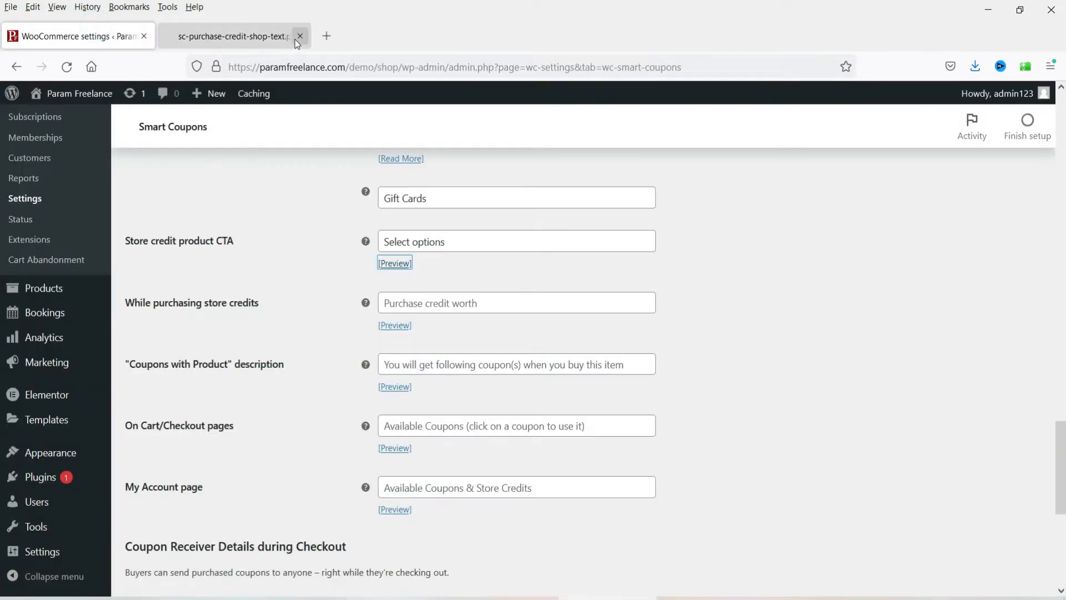
pyautogui.click(299, 36)
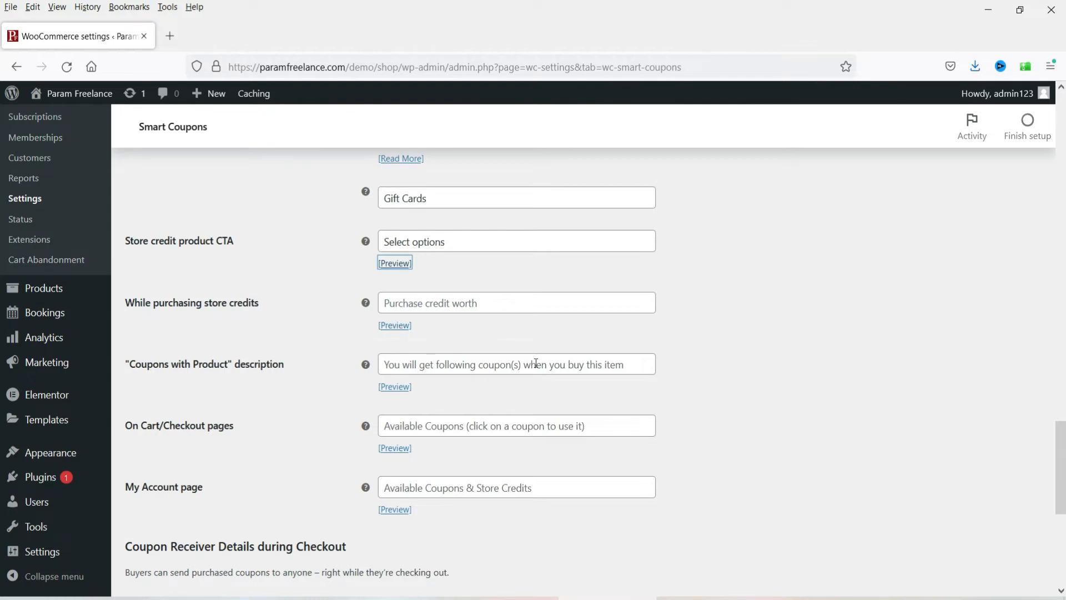
# Step: Preview the receiver form Title example image in a new tab
pyautogui.scroll(-3, 614, 364)
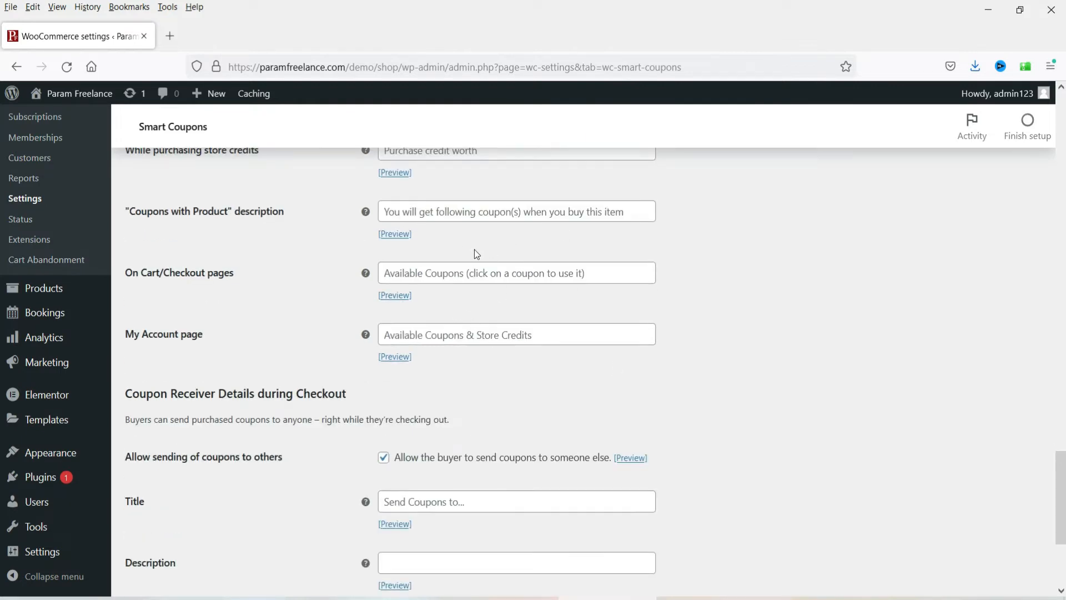
pyautogui.scroll(-1, 270, 321)
pyautogui.scroll(-3, 270, 320)
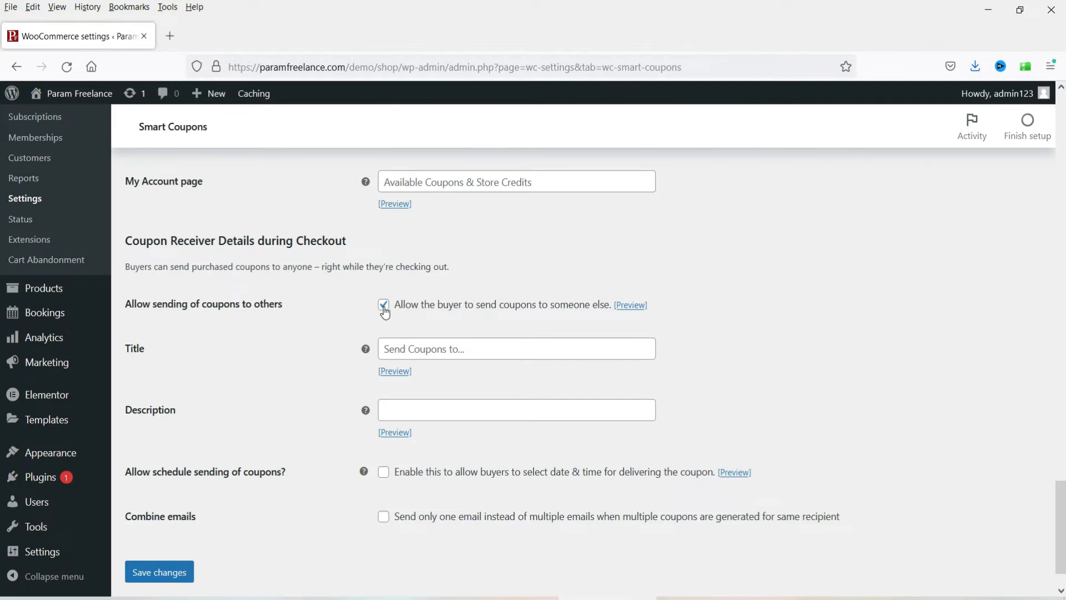
pyautogui.rightClick(401, 373)
pyautogui.click(448, 389)
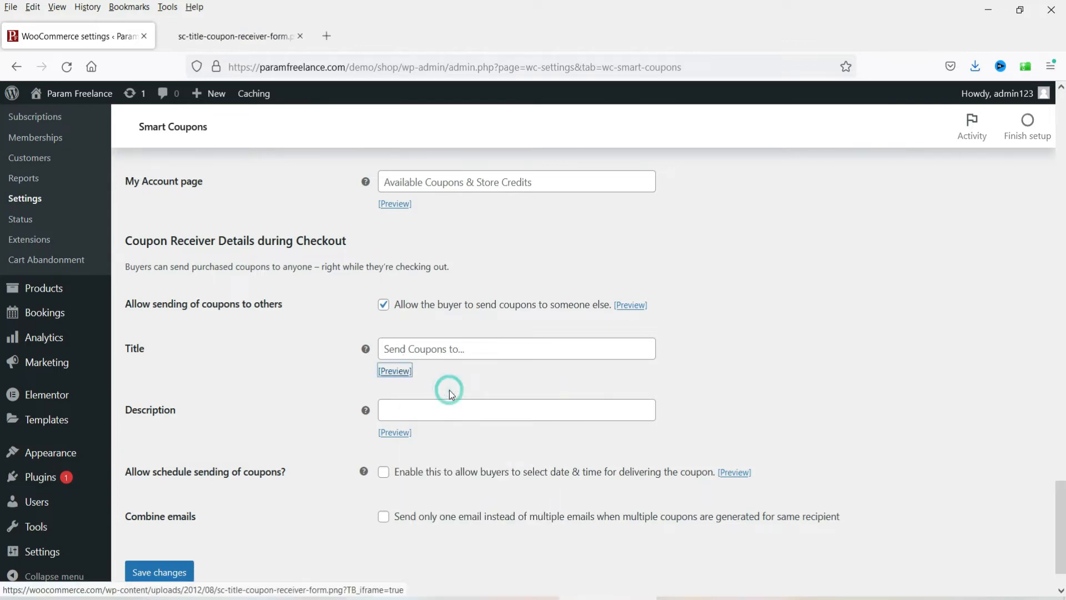
pyautogui.click(244, 36)
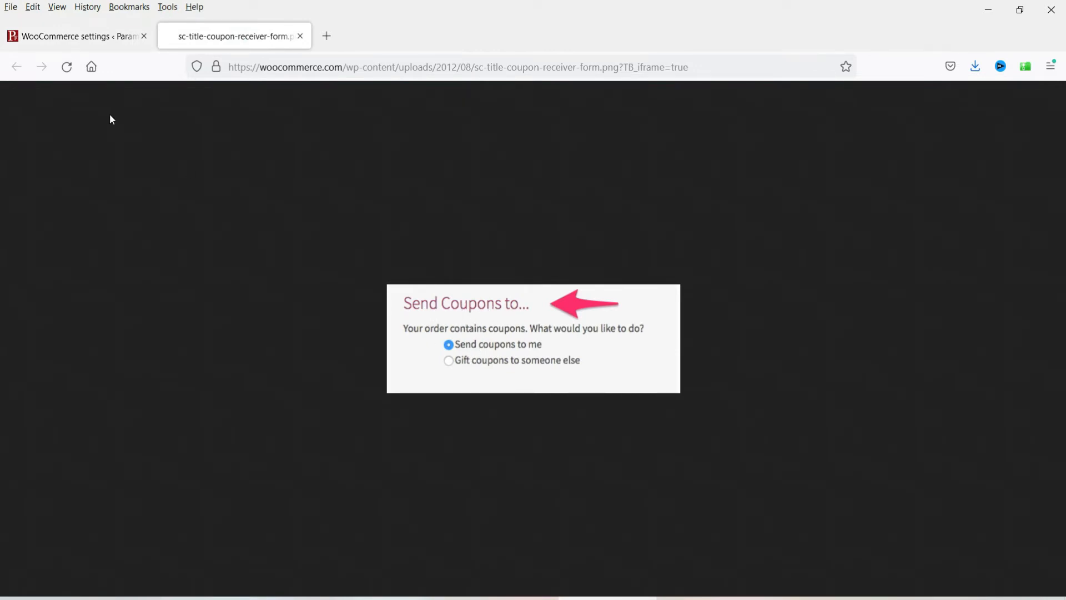
pyautogui.click(84, 37)
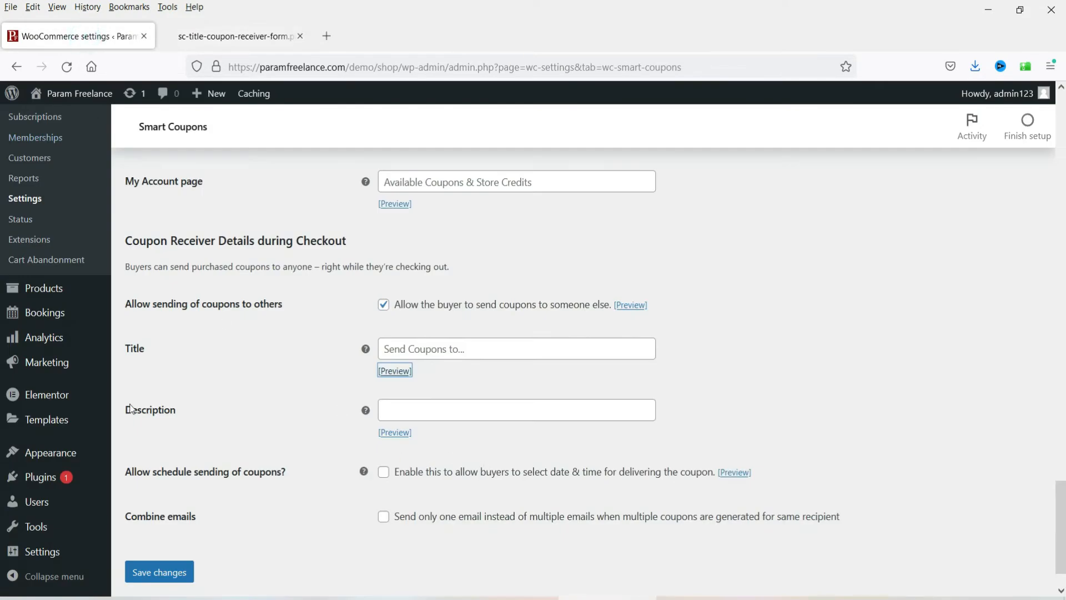
# Step: Preview the Description example image, then close both preview tabs
pyautogui.rightClick(391, 438)
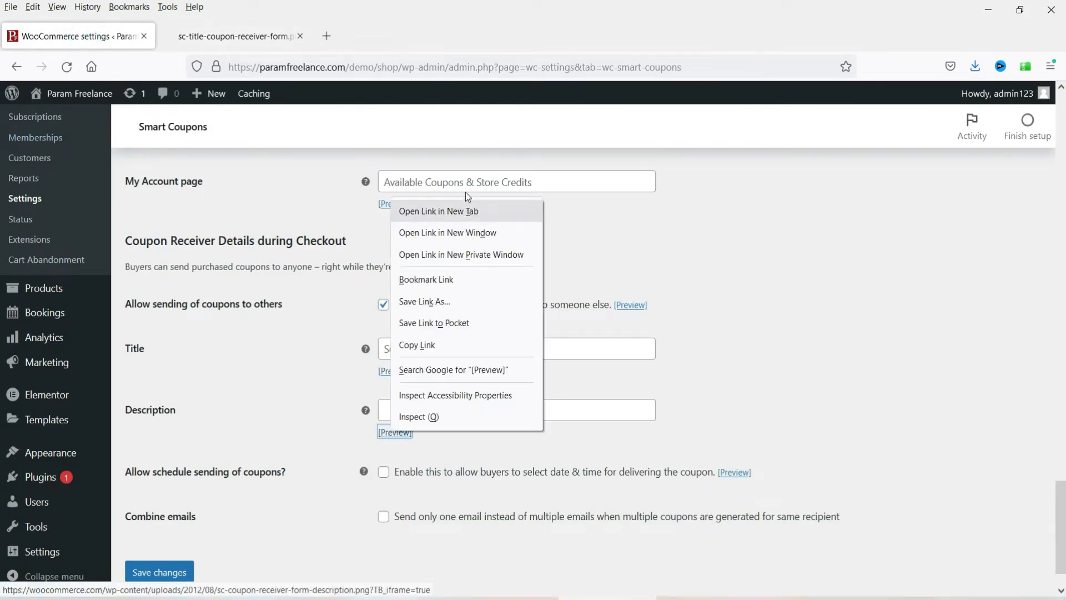
pyautogui.click(462, 207)
pyautogui.hotkey('ctrl', 'Tab')
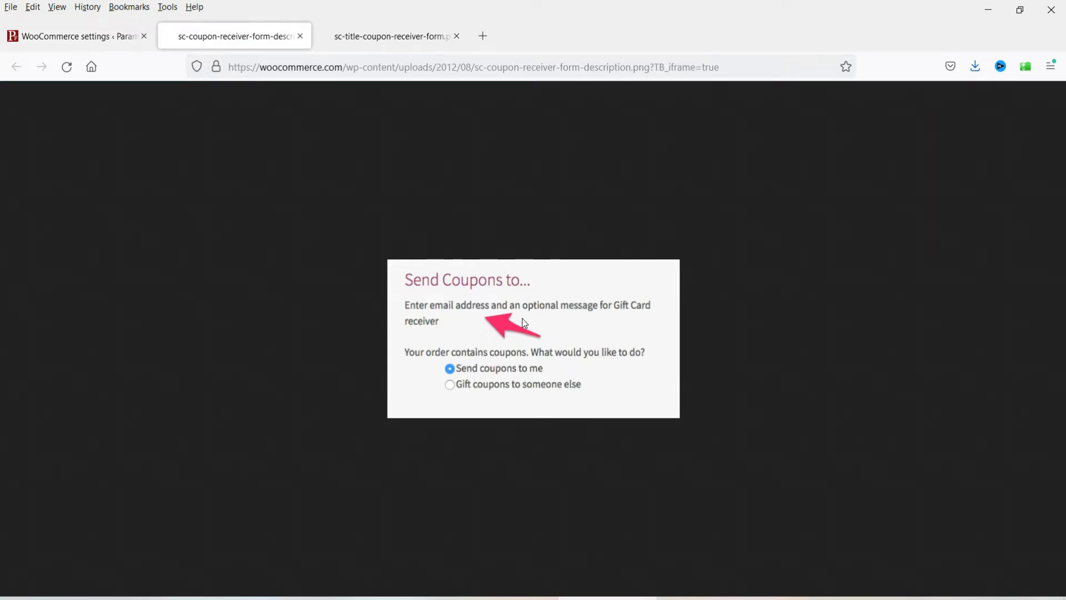
pyautogui.click(60, 36)
pyautogui.click(407, 416)
pyautogui.click(301, 36)
pyautogui.click(301, 36)
pyautogui.scroll(-1, 514, 428)
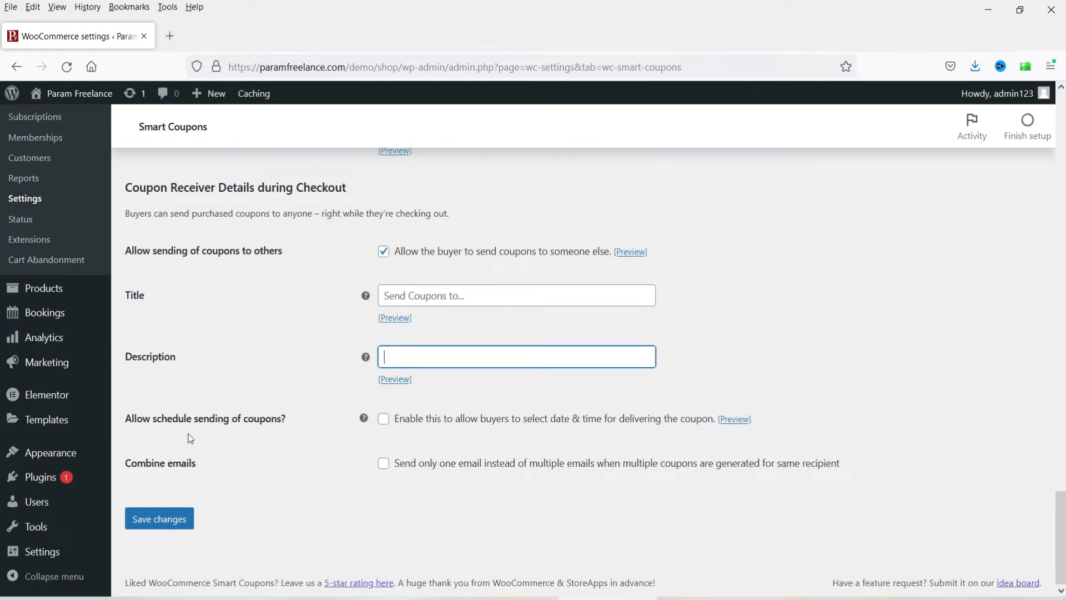
# Step: Enable scheduled coupon delivery and one combined email per recipient, then save the settings
pyautogui.click(382, 420)
pyautogui.click(383, 463)
pyautogui.click(191, 522)
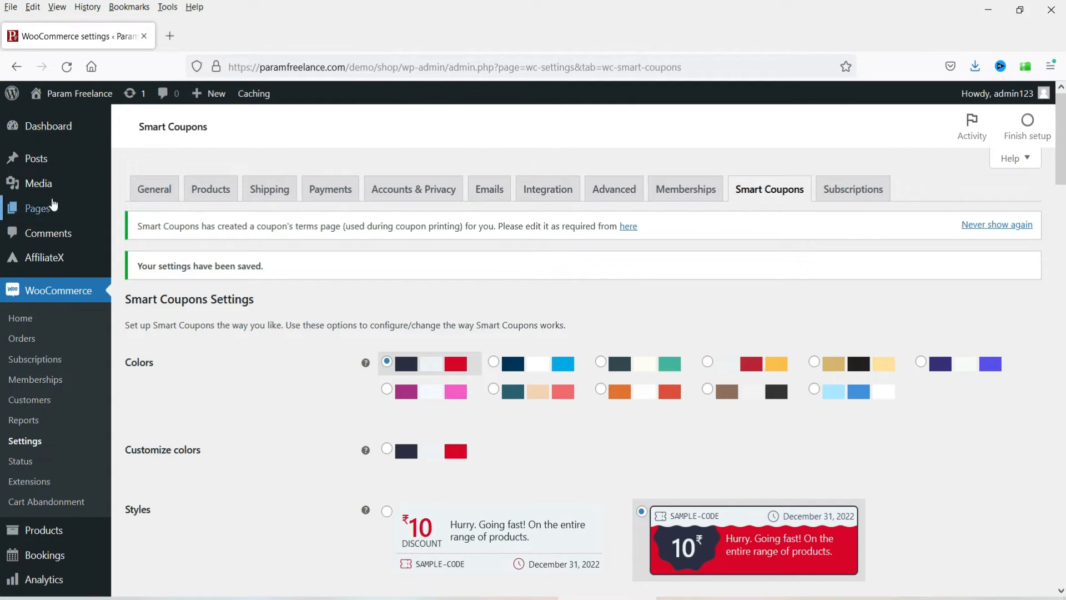
# Step: Begin a new product from Products > Add New
pyautogui.scroll(-1, 123, 326)
pyautogui.scroll(-4, 123, 326)
pyautogui.moveTo(45, 301)
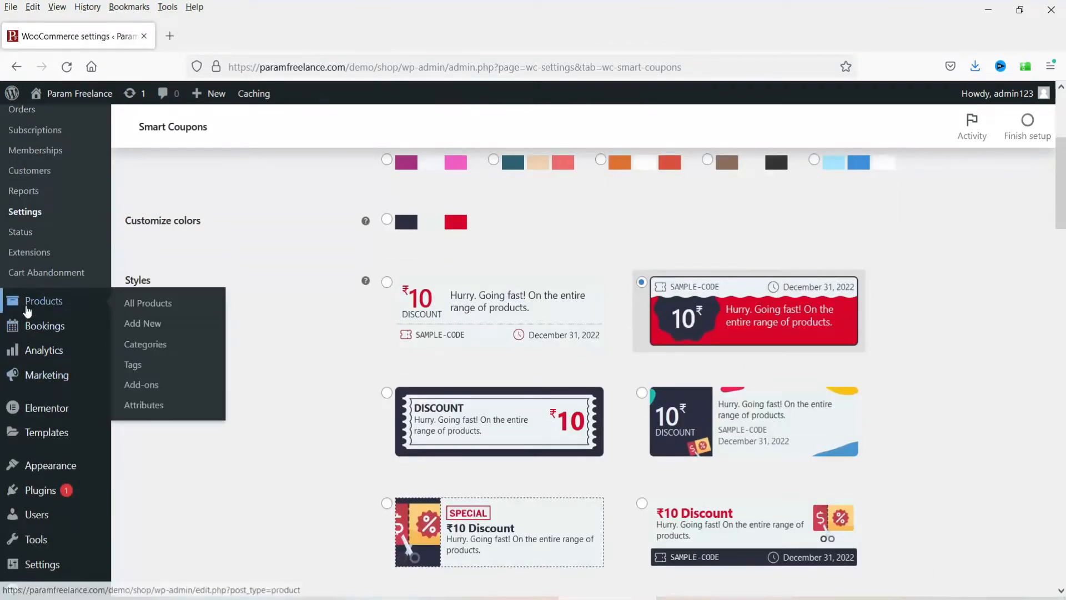
pyautogui.click(148, 321)
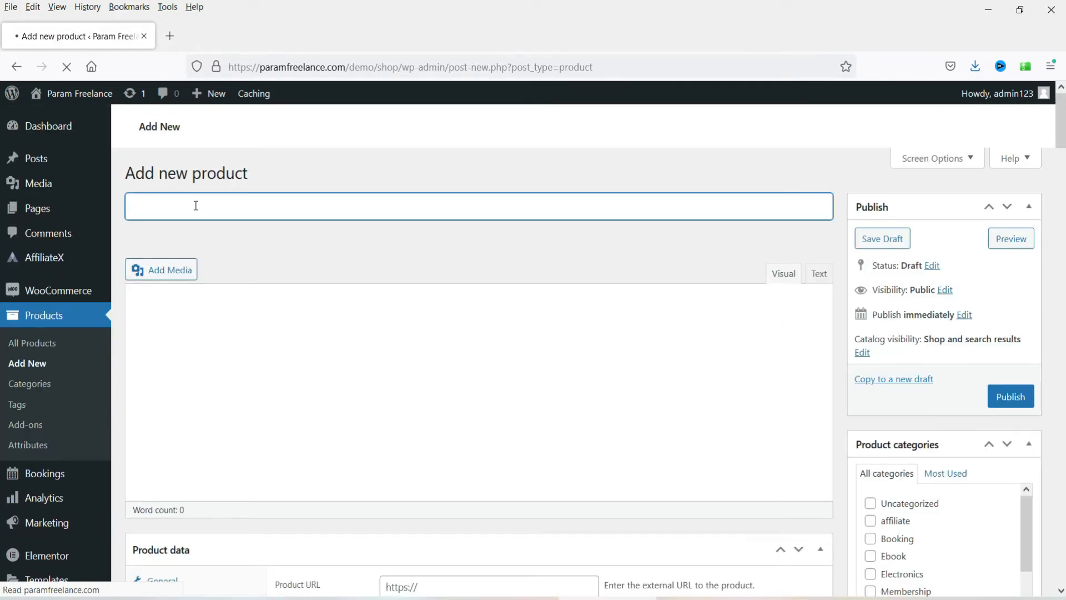
# Step: Title the product Gift Card 500, mark it Virtual and set its regular price to 500
pyautogui.write('Gi')
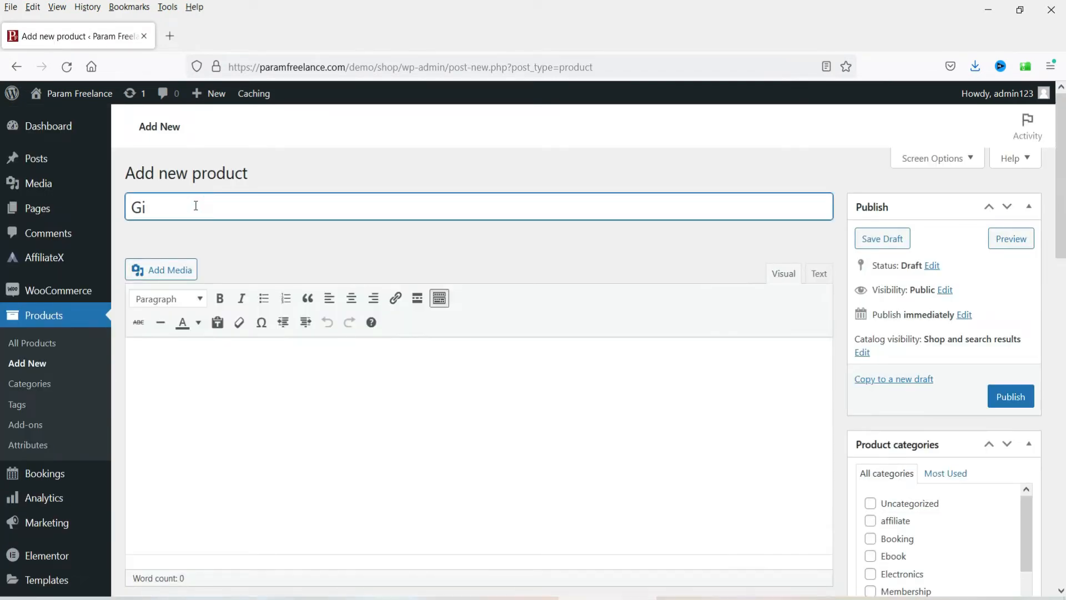
pyautogui.write('ft Card 500')
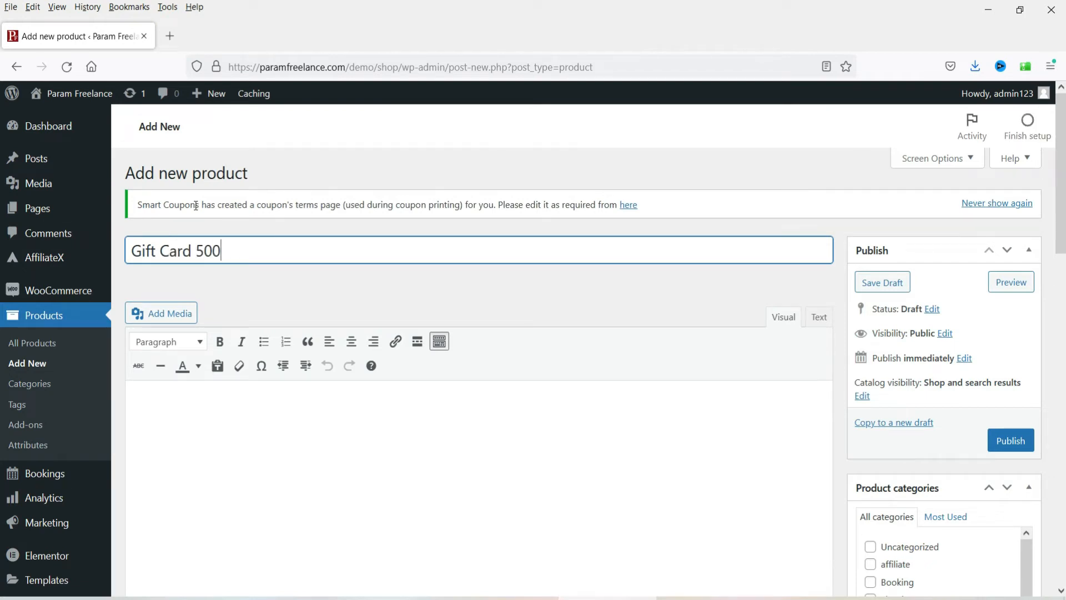
pyautogui.scroll(-3, 572, 415)
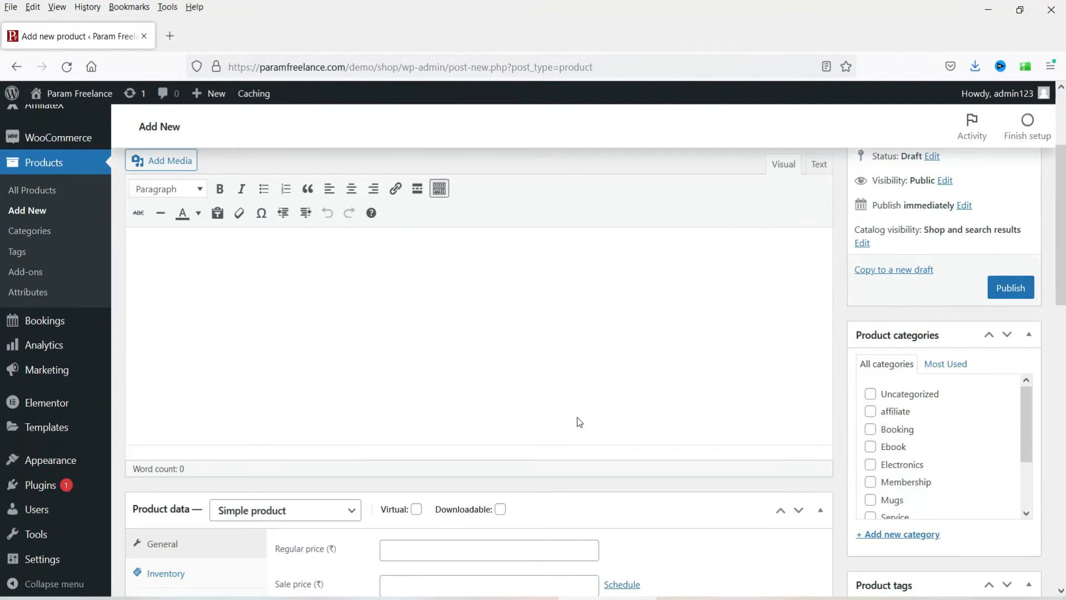
pyautogui.scroll(-3, 578, 422)
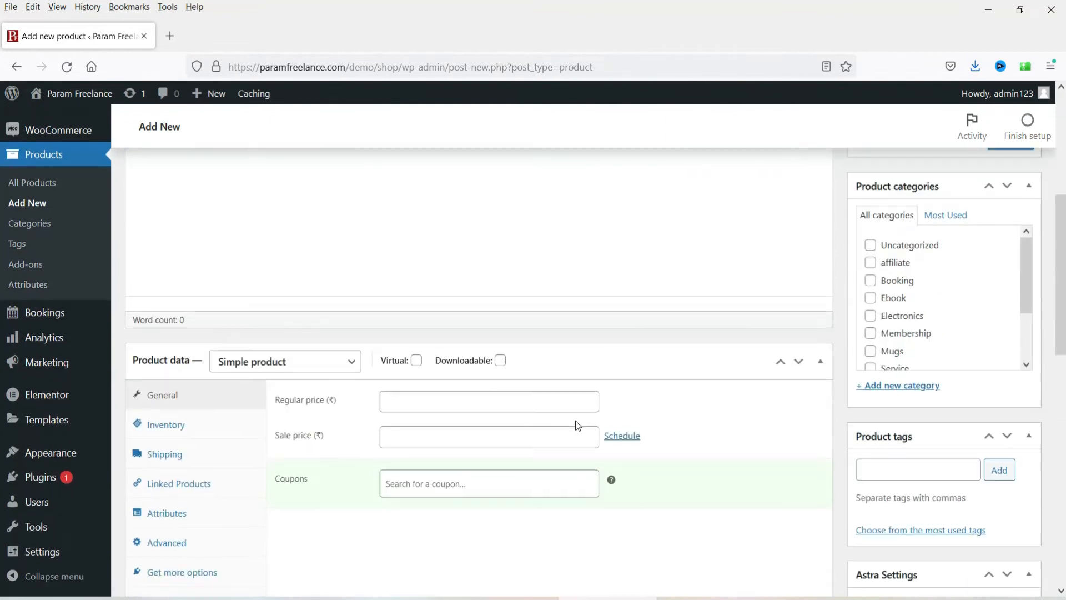
pyautogui.click(416, 356)
pyautogui.click(518, 398)
pyautogui.write('500')
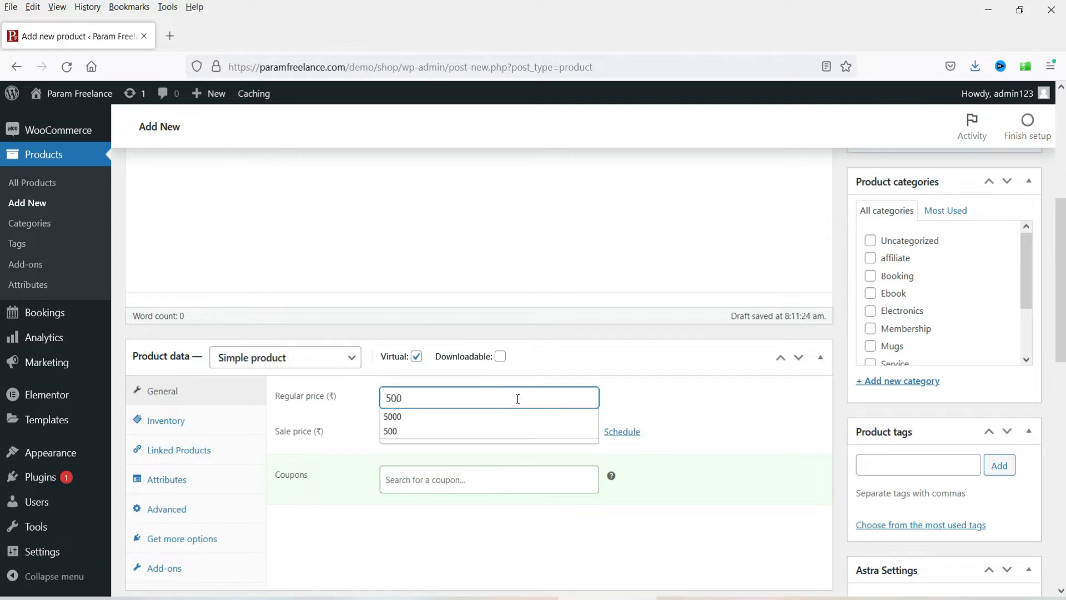
pyautogui.click(734, 415)
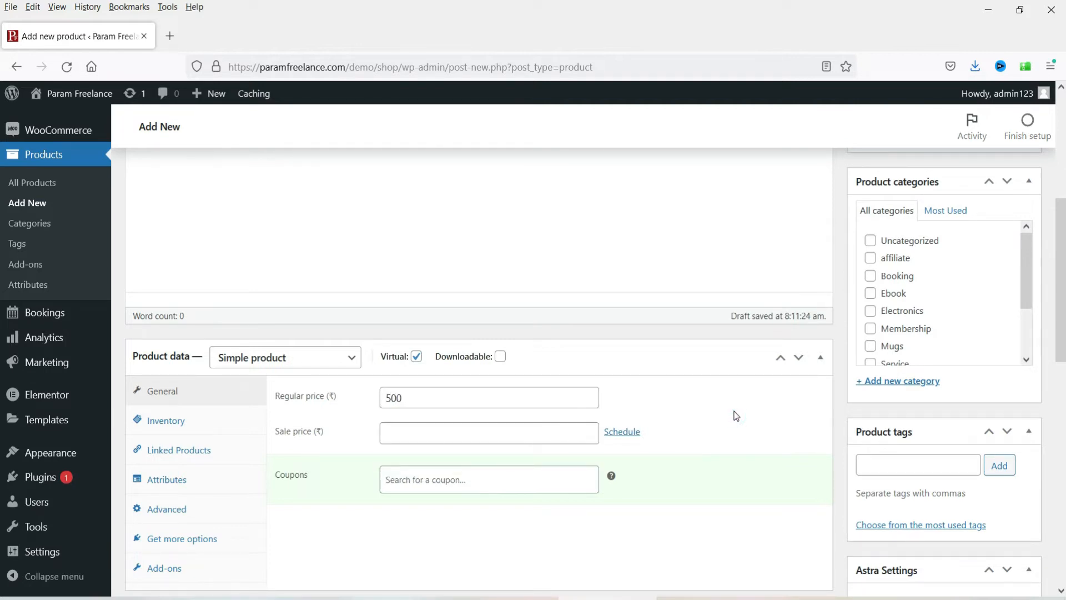
pyautogui.scroll(-3, 942, 327)
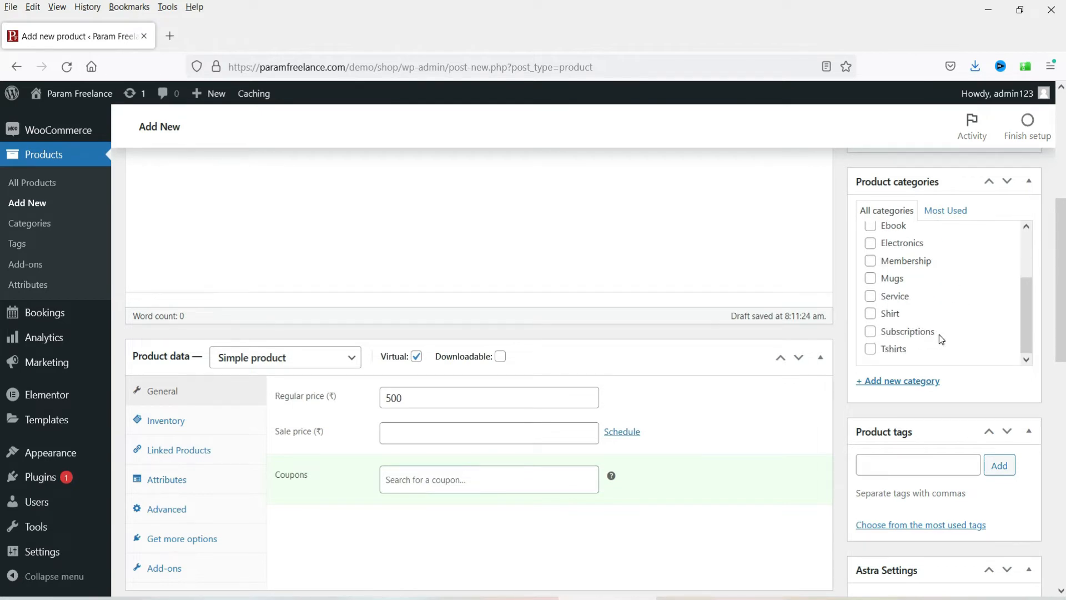
# Step: Create a new 'Gift Card' product category
pyautogui.click(907, 382)
pyautogui.write('Gift Car')
pyautogui.press('Return')
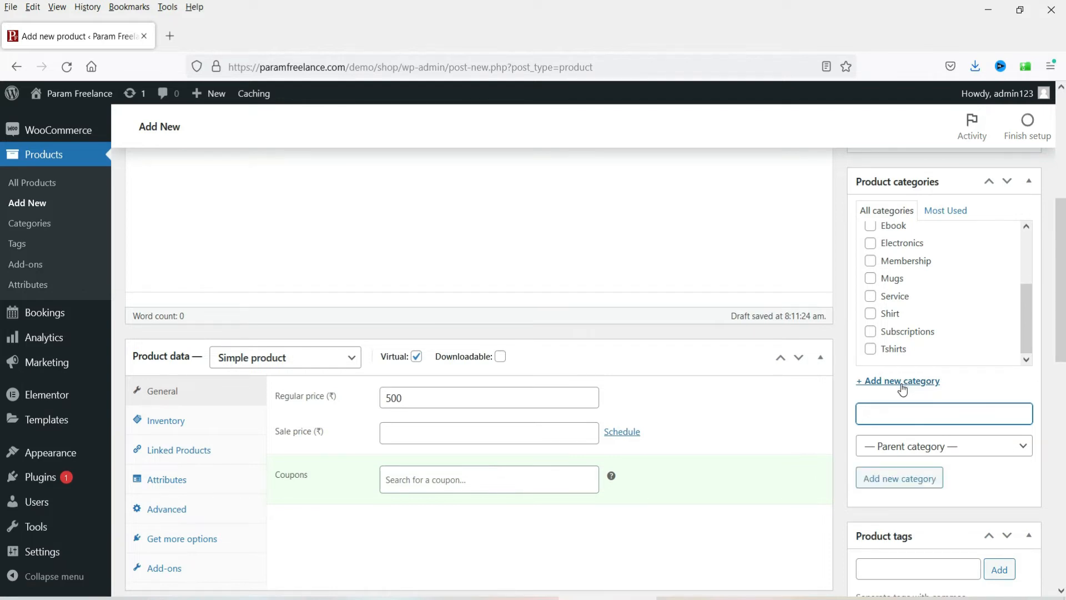
pyautogui.scroll(-3, 905, 410)
pyautogui.scroll(-10, 906, 411)
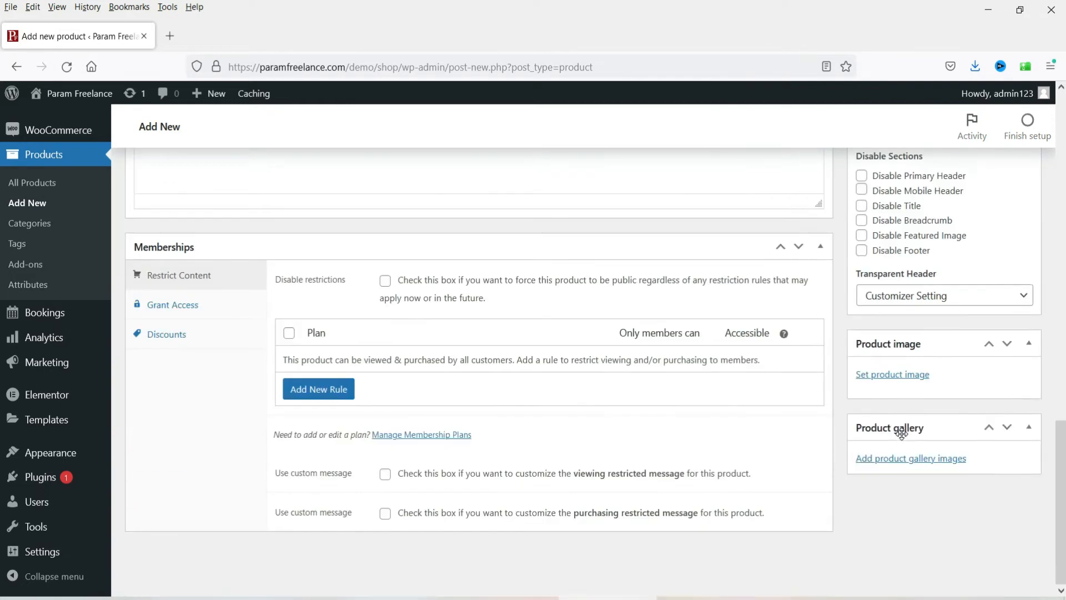
# Step: Upload gift-500.jpg as the Gift Card 500 product image, then publish the product
pyautogui.click(907, 381)
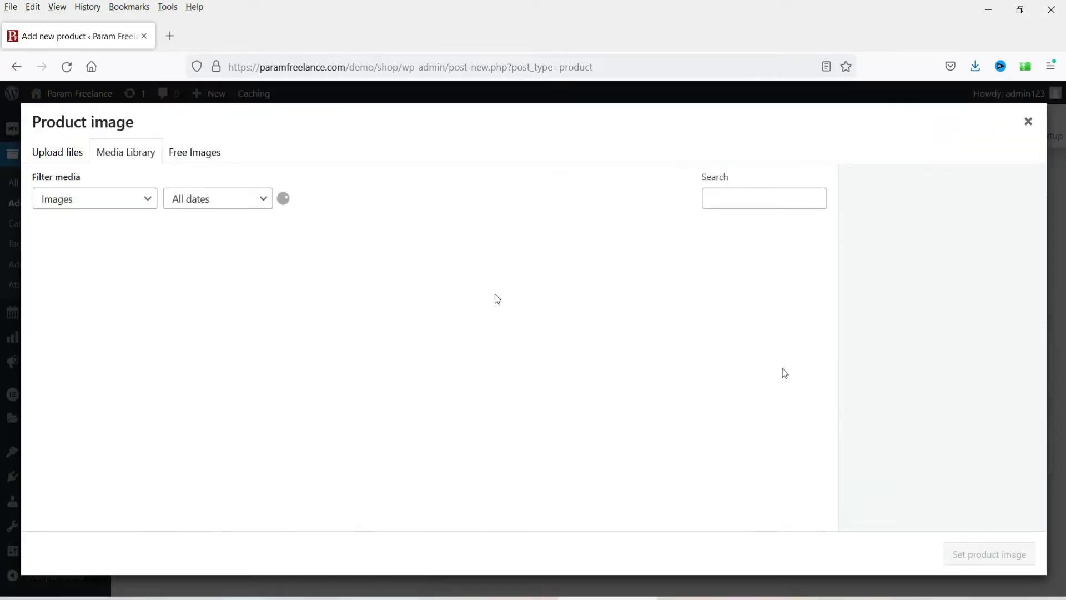
pyautogui.click(59, 156)
pyautogui.click(521, 351)
pyautogui.click(261, 146)
pyautogui.click(410, 325)
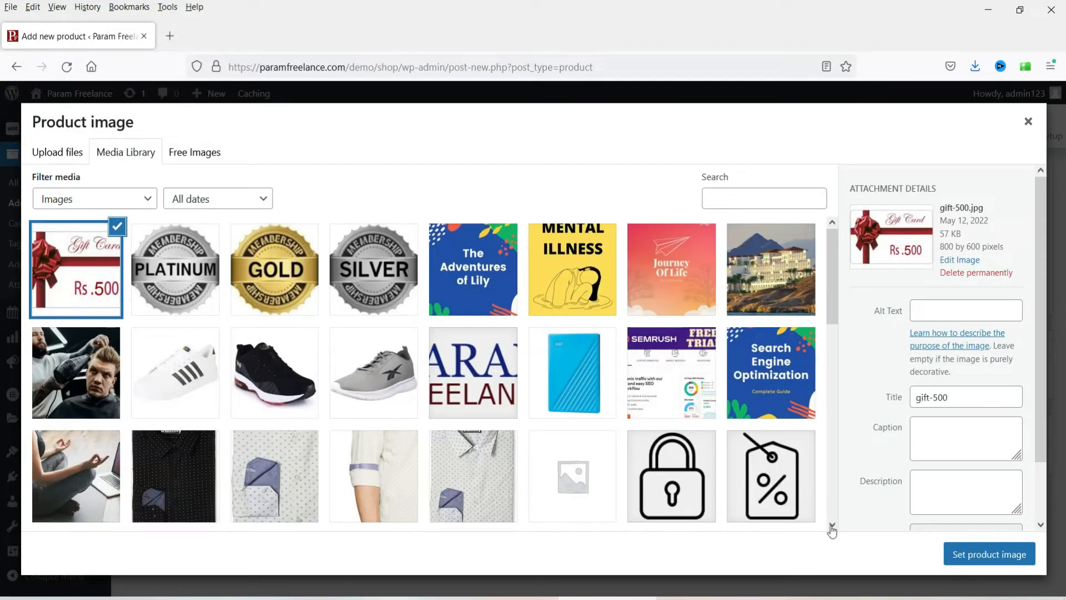
pyautogui.click(994, 558)
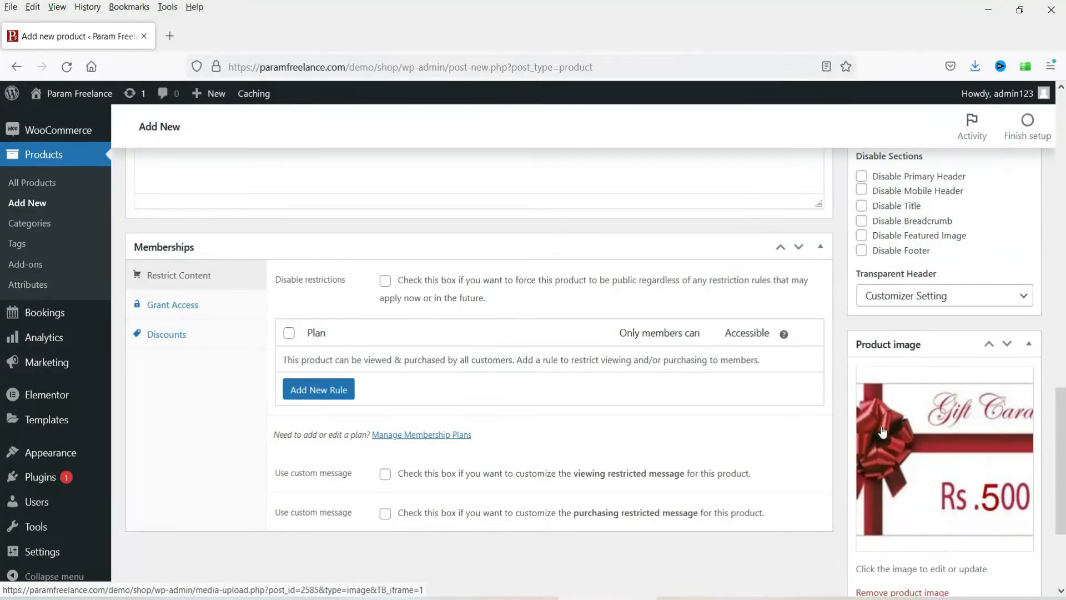
pyautogui.scroll(10, 882, 432)
pyautogui.scroll(3, 966, 342)
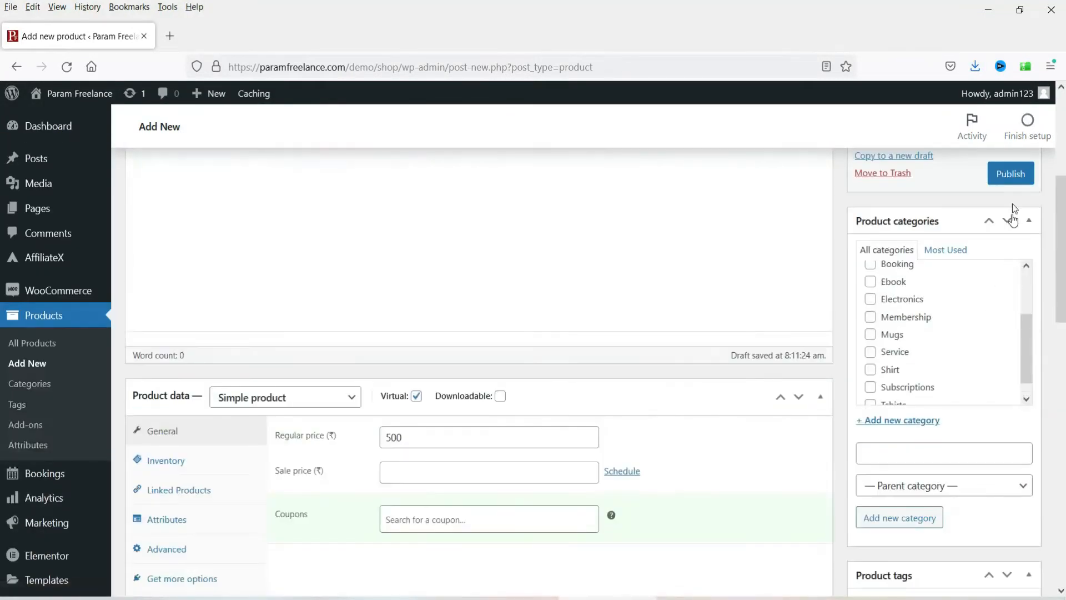
pyautogui.click(1013, 181)
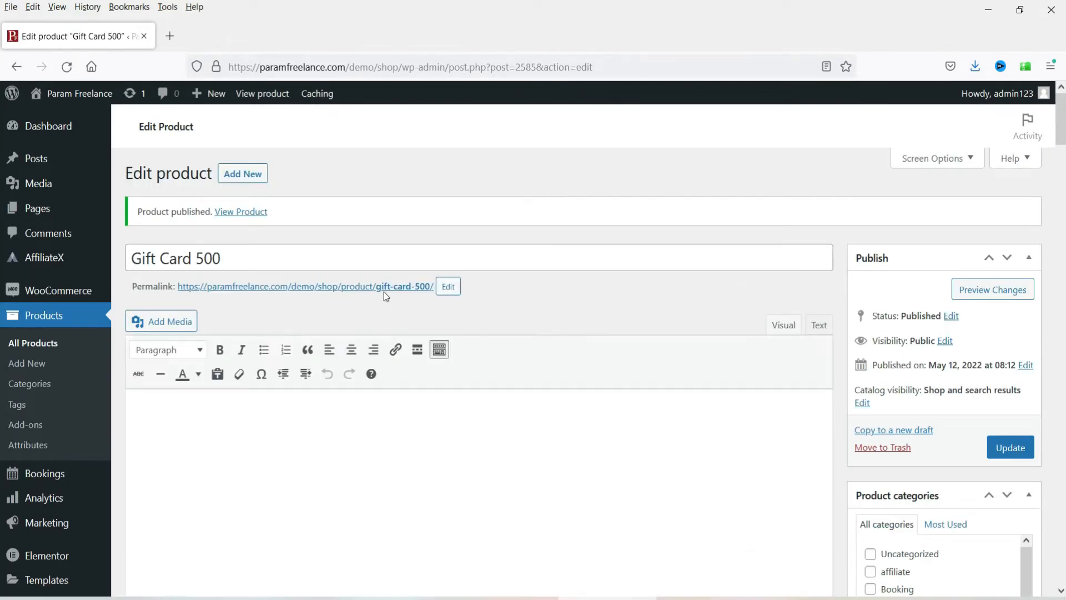
# Step: Open the Gift Card 500 product page in a new browser tab
pyautogui.rightClick(403, 290)
pyautogui.click(463, 306)
pyautogui.click(263, 47)
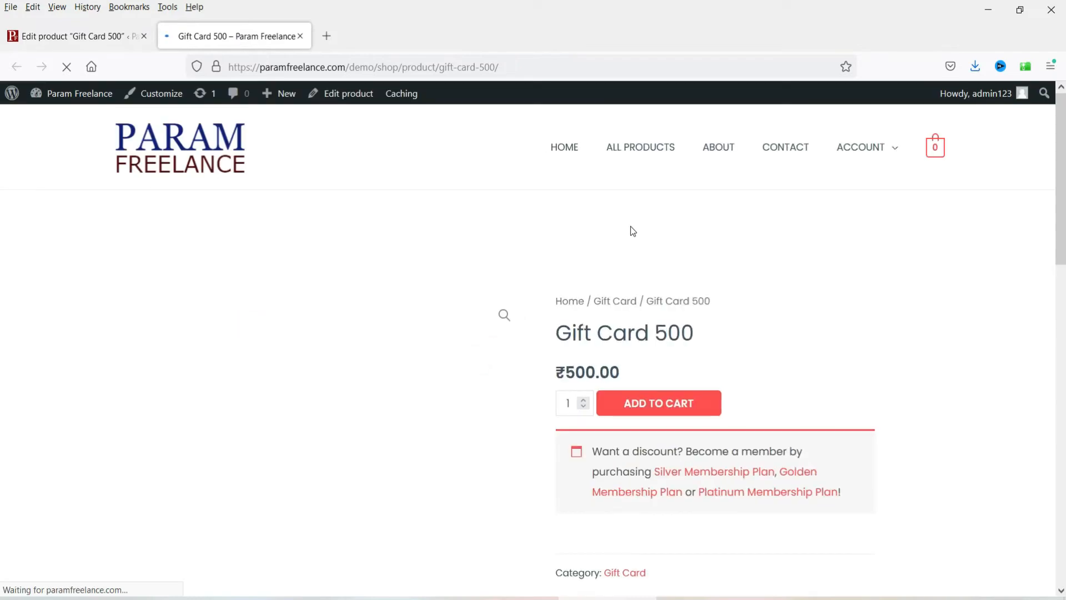
# Step: Limit Gift Card 500 to one per order in Inventory and update the product
pyautogui.click(103, 35)
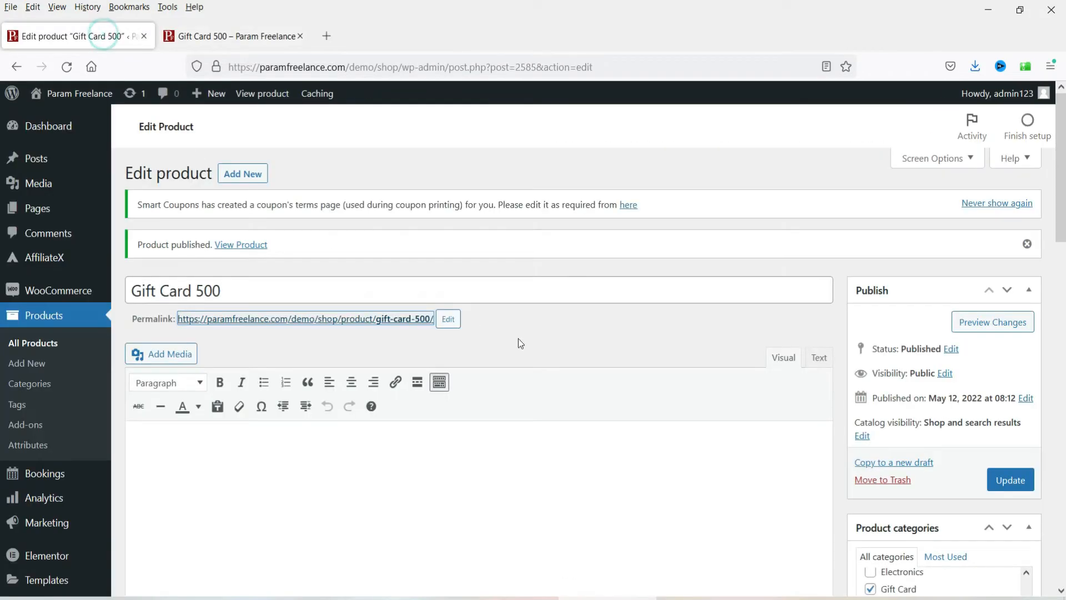
pyautogui.scroll(-10, 518, 338)
pyautogui.click(185, 234)
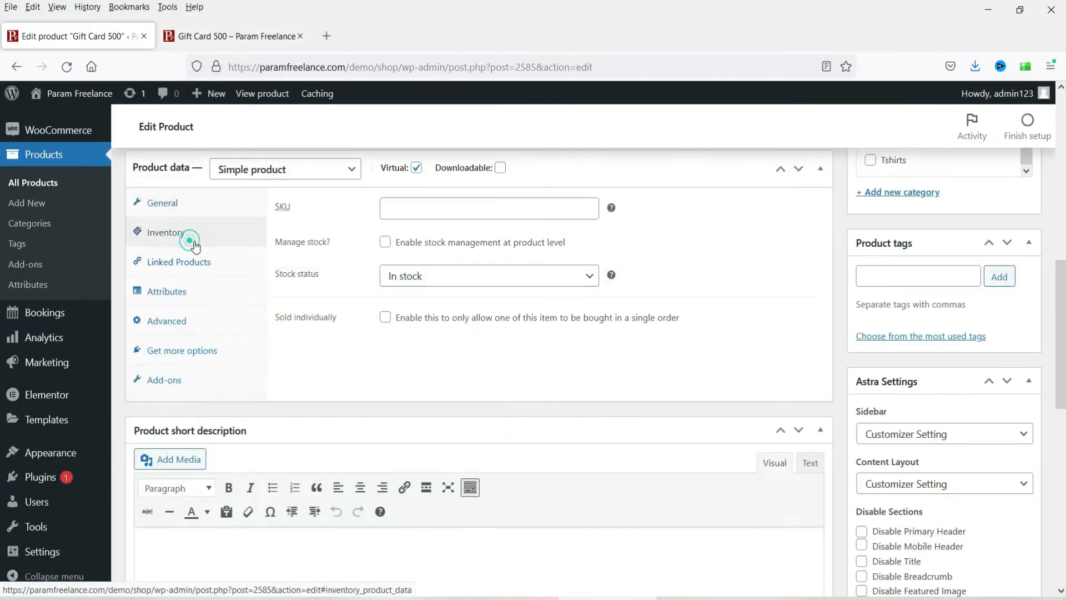
pyautogui.click(385, 318)
pyautogui.scroll(4, 1019, 214)
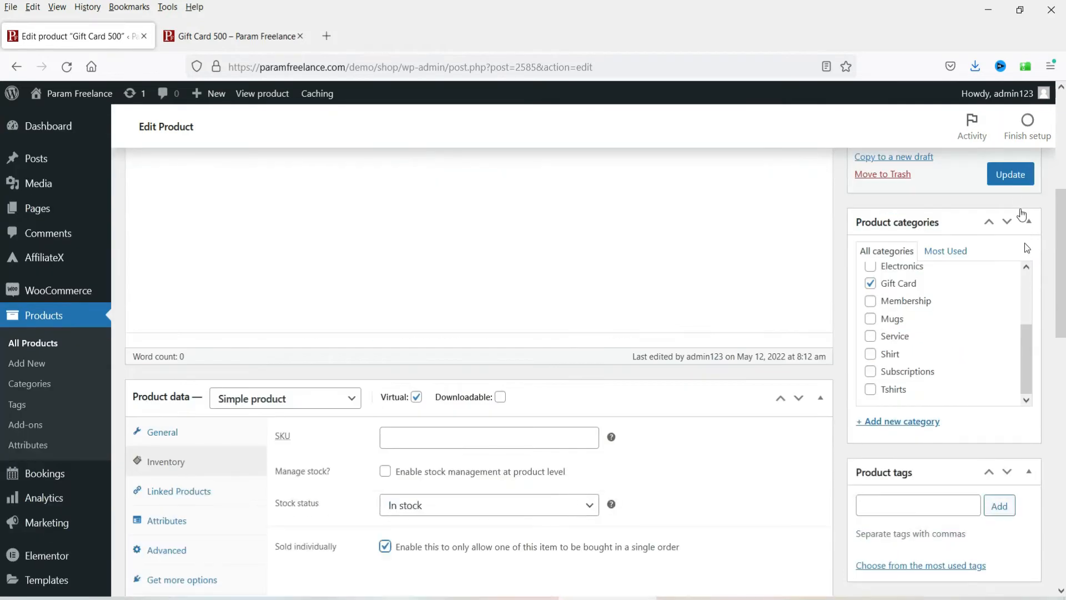
pyautogui.click(1009, 174)
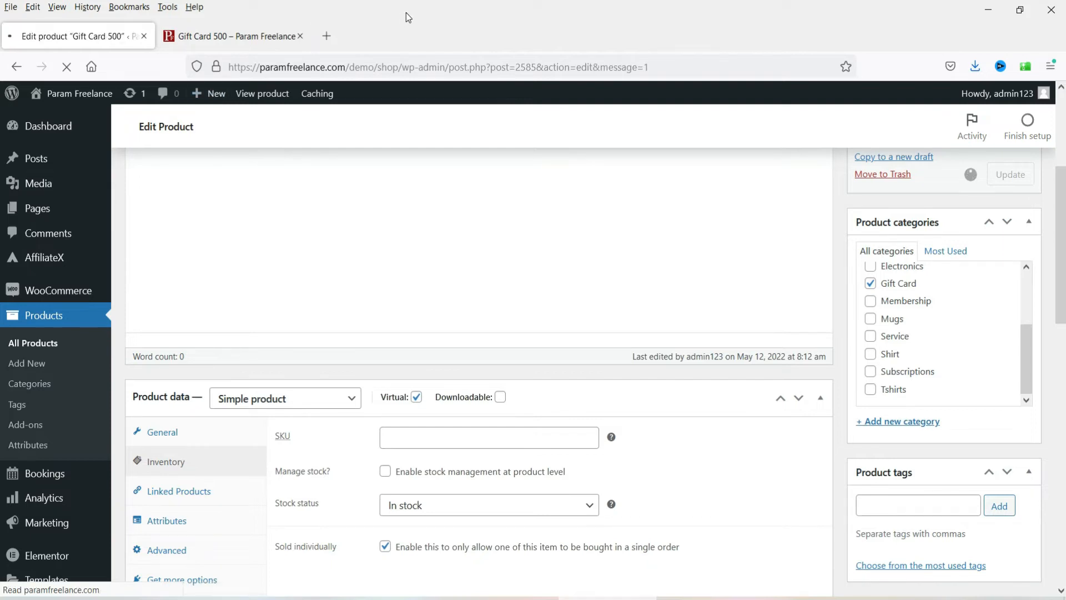
# Step: Reload the Gift Card 500 storefront page, then go back to the product editor
pyautogui.click(214, 33)
pyautogui.click(66, 67)
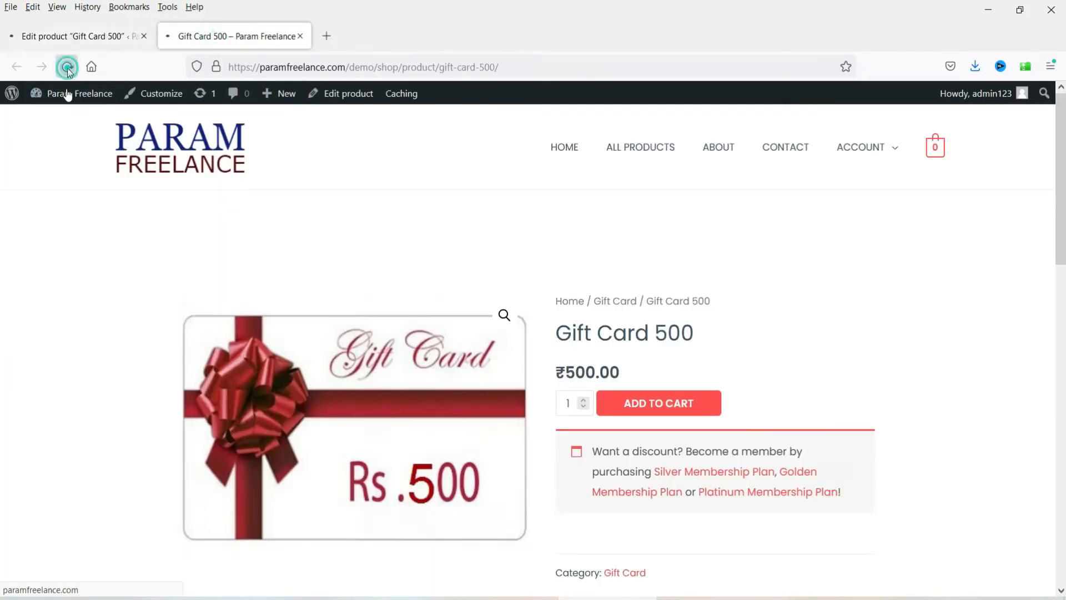
pyautogui.click(65, 35)
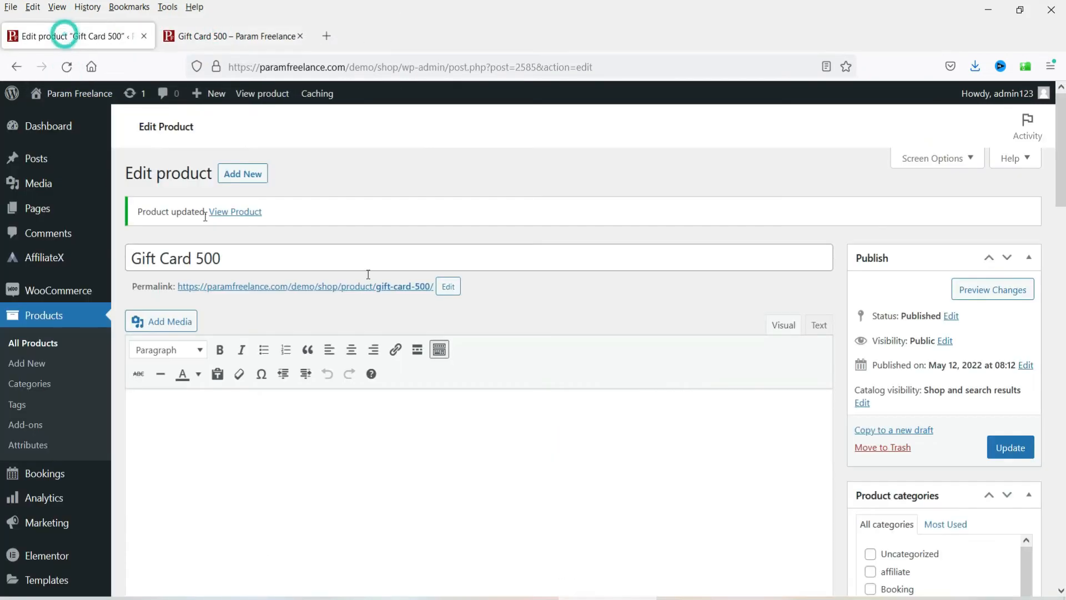
pyautogui.scroll(-4, 39, 333)
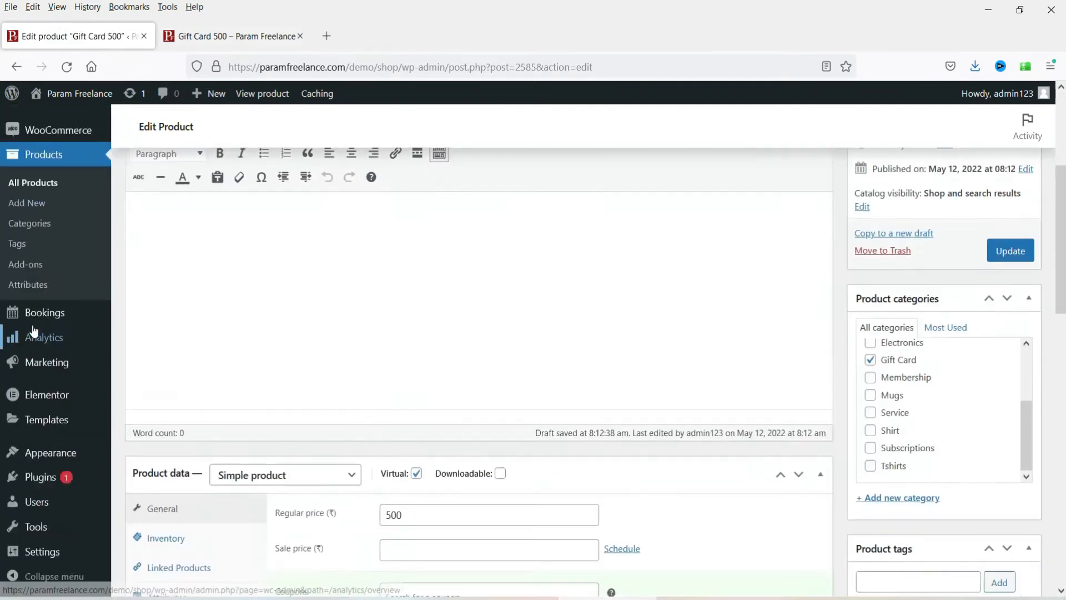
# Step: Start a new coupon with code gift500 and description '500 Rupees gift card'
pyautogui.moveTo(95, 373)
pyautogui.click(169, 395)
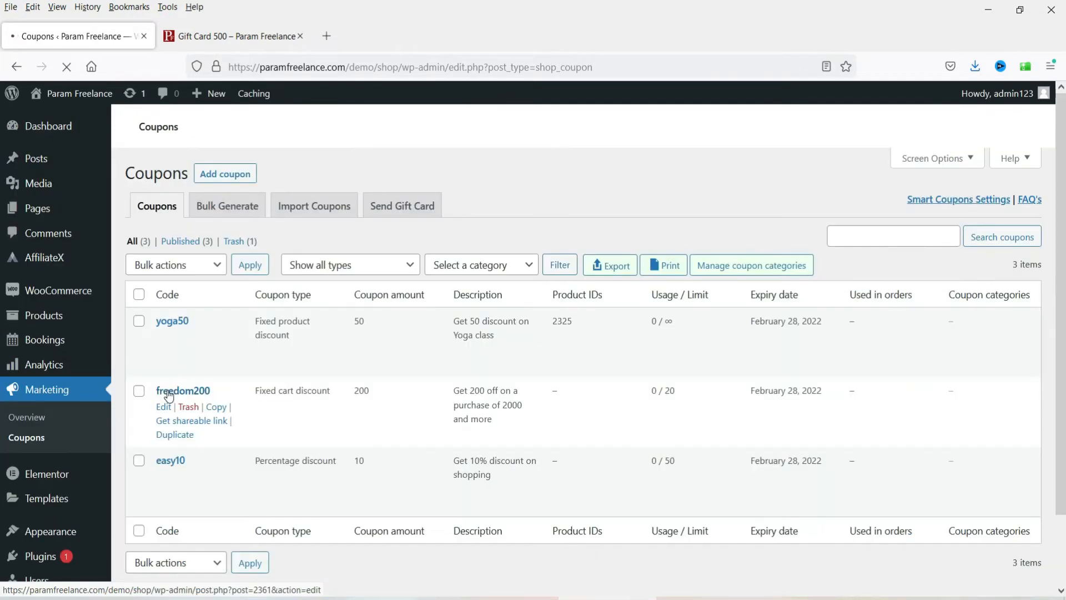
pyautogui.click(234, 170)
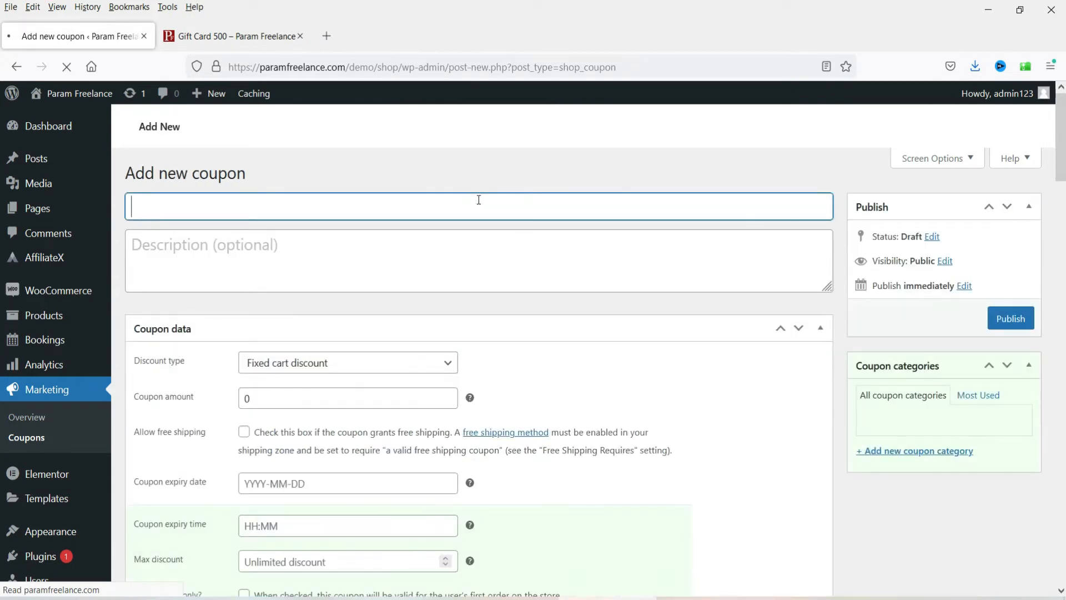
pyautogui.write('gi')
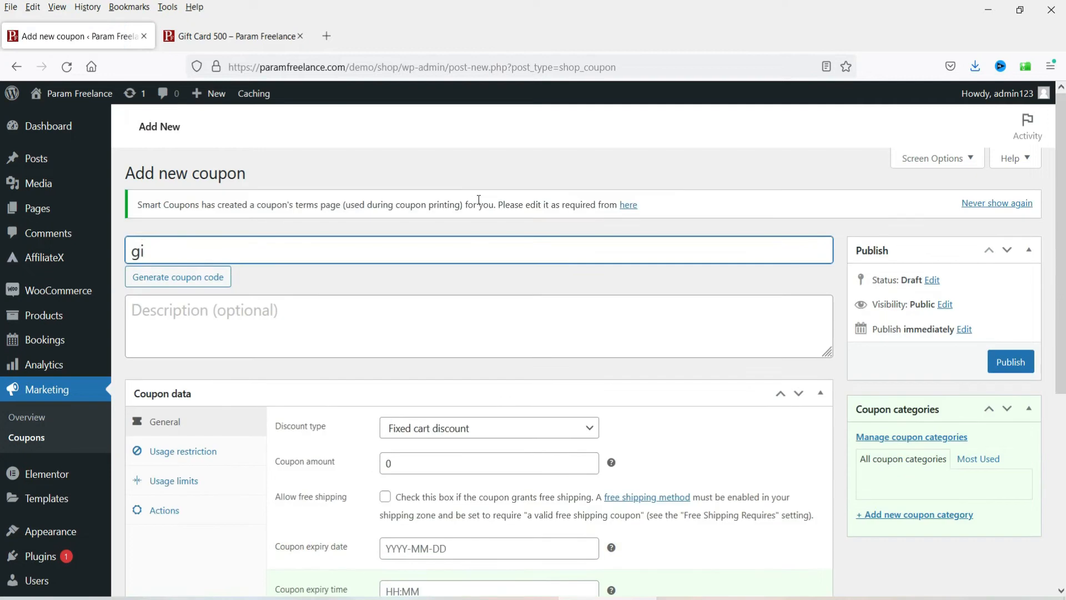
pyautogui.write('ft500')
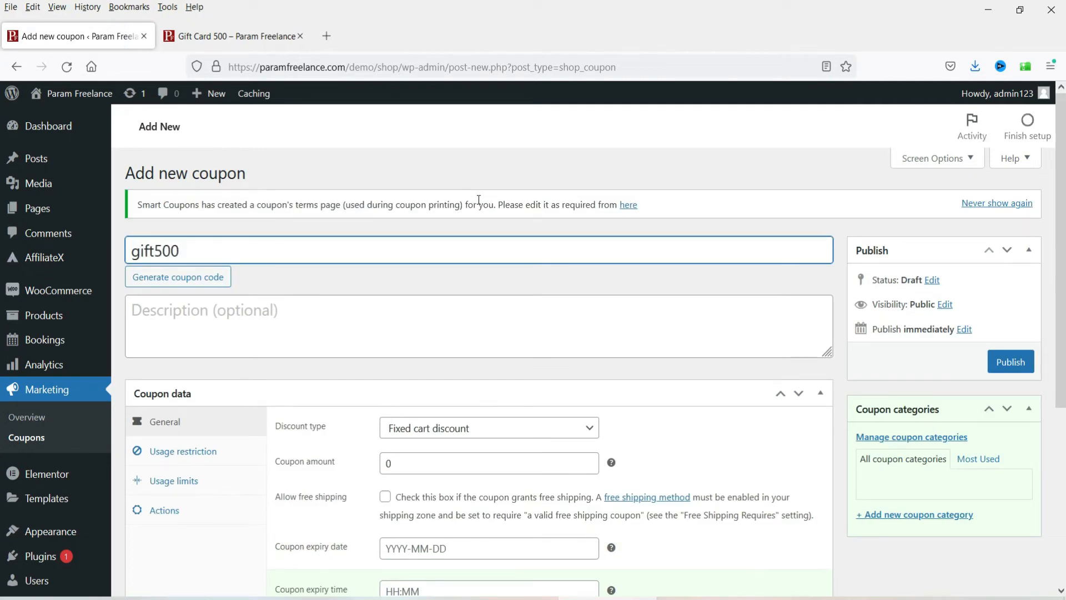
pyautogui.click(274, 321)
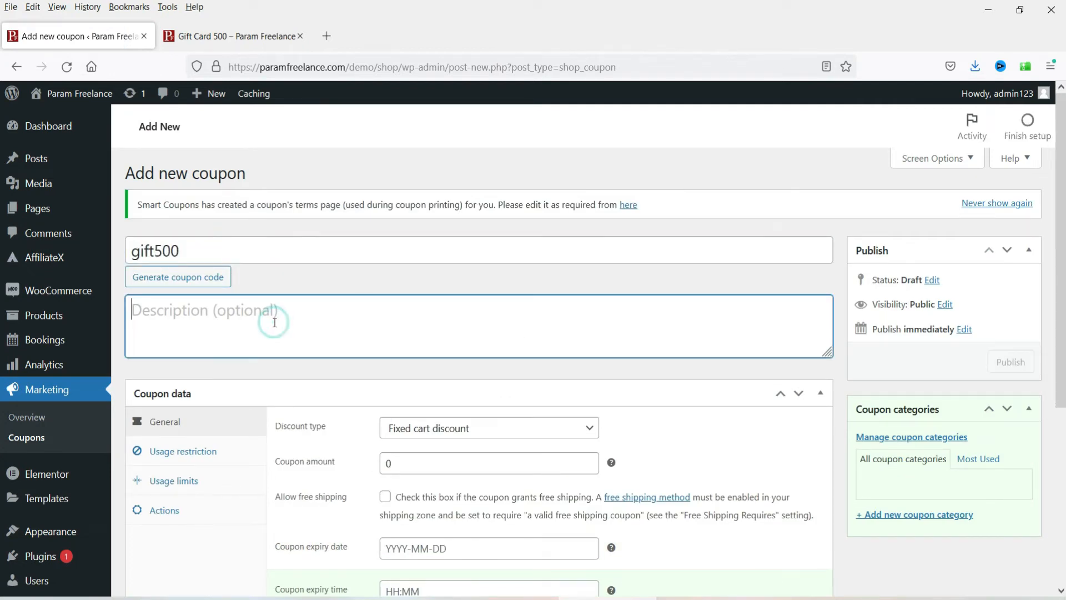
pyautogui.write('500 R')
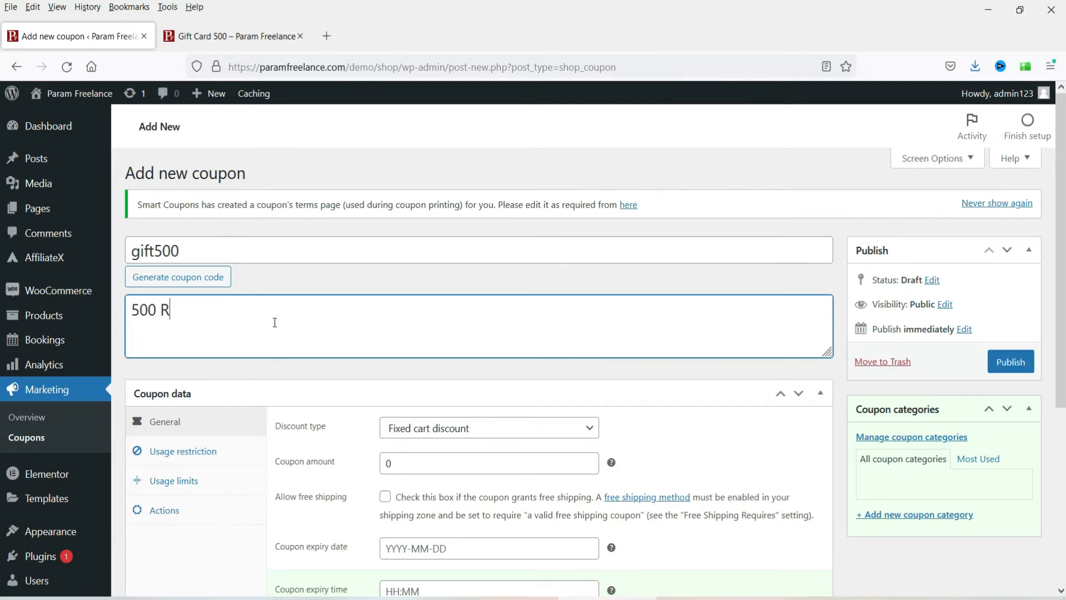
pyautogui.write('upees gift card')
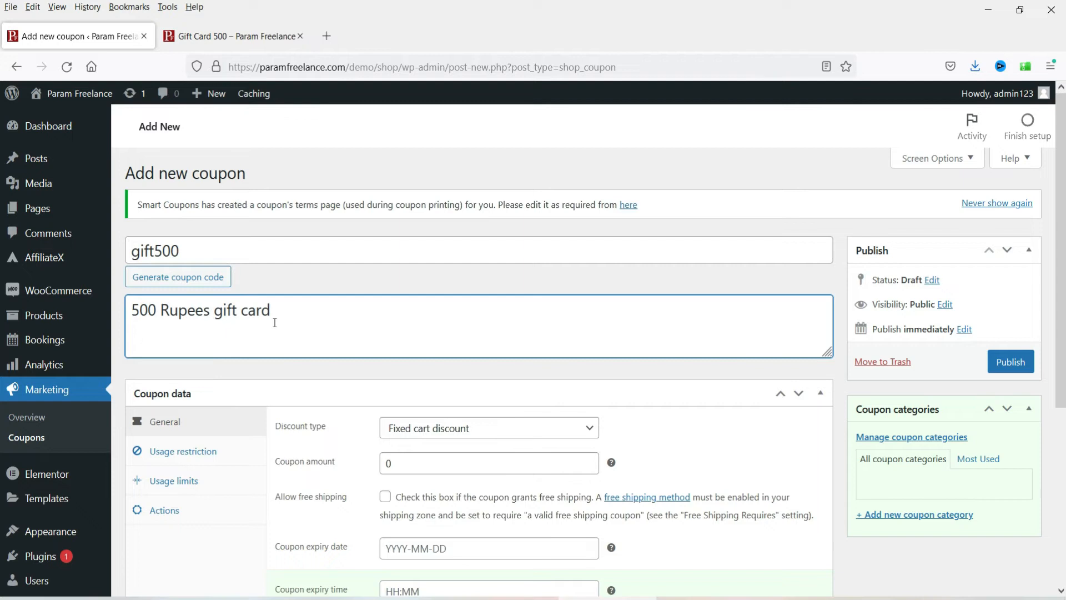
# Step: Set the coupon's discount type to Gift Card, amount 500, and publish it
pyautogui.scroll(-4, 661, 317)
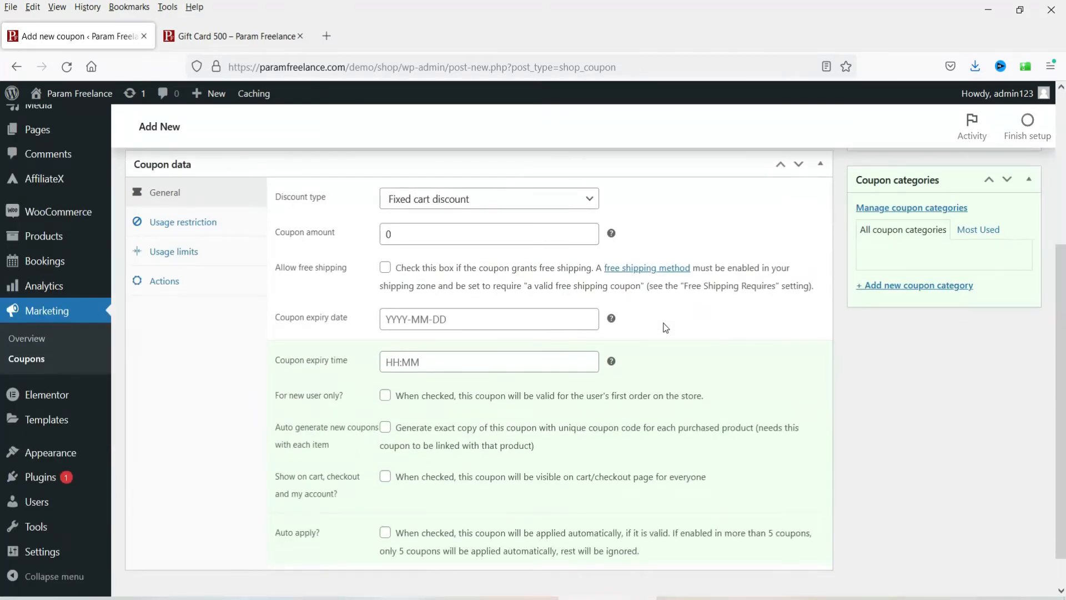
pyautogui.click(465, 200)
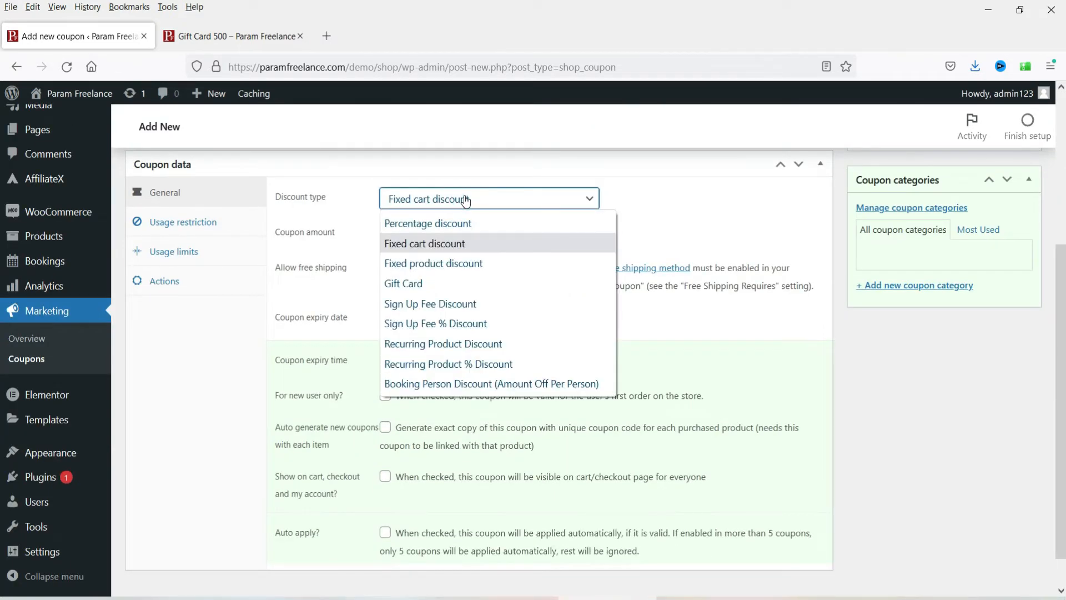
pyautogui.click(466, 283)
pyautogui.scroll(2, 418, 296)
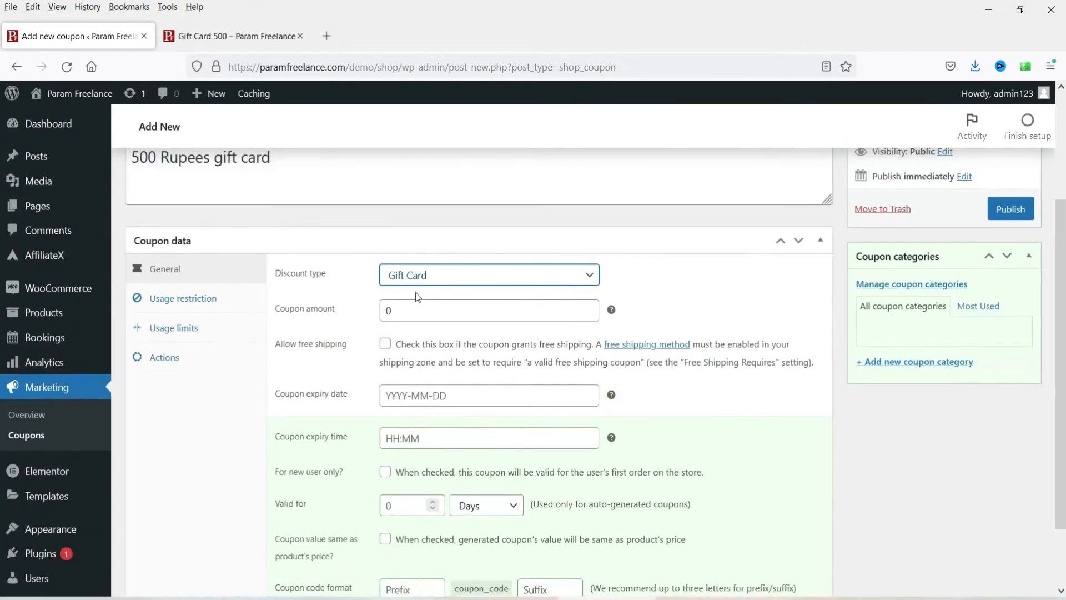
pyautogui.doubleClick(425, 314)
pyautogui.write('500')
pyautogui.scroll(-2, 971, 457)
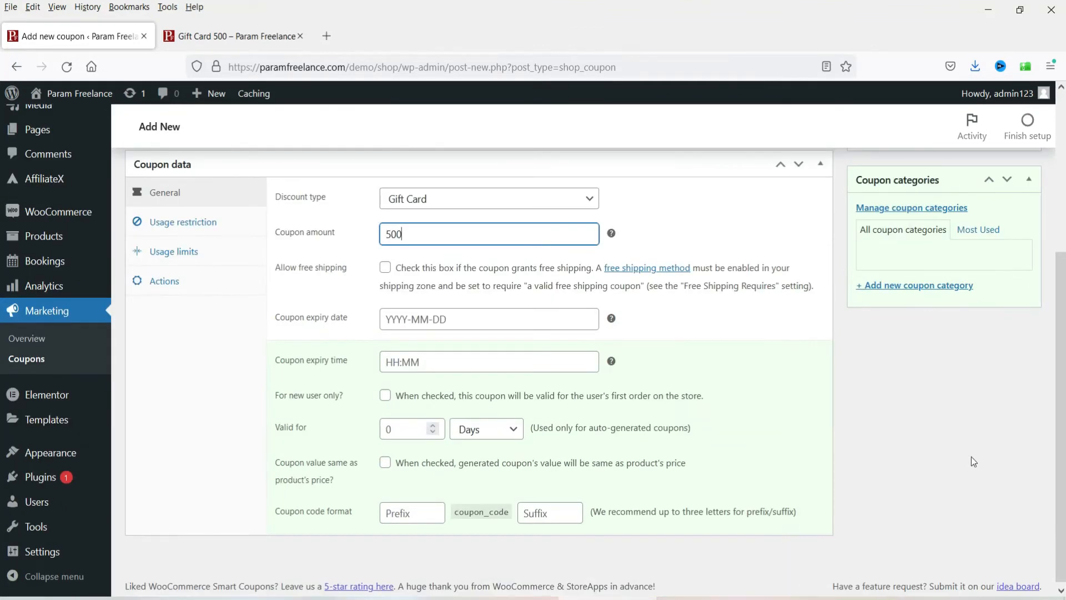
pyautogui.scroll(4, 971, 456)
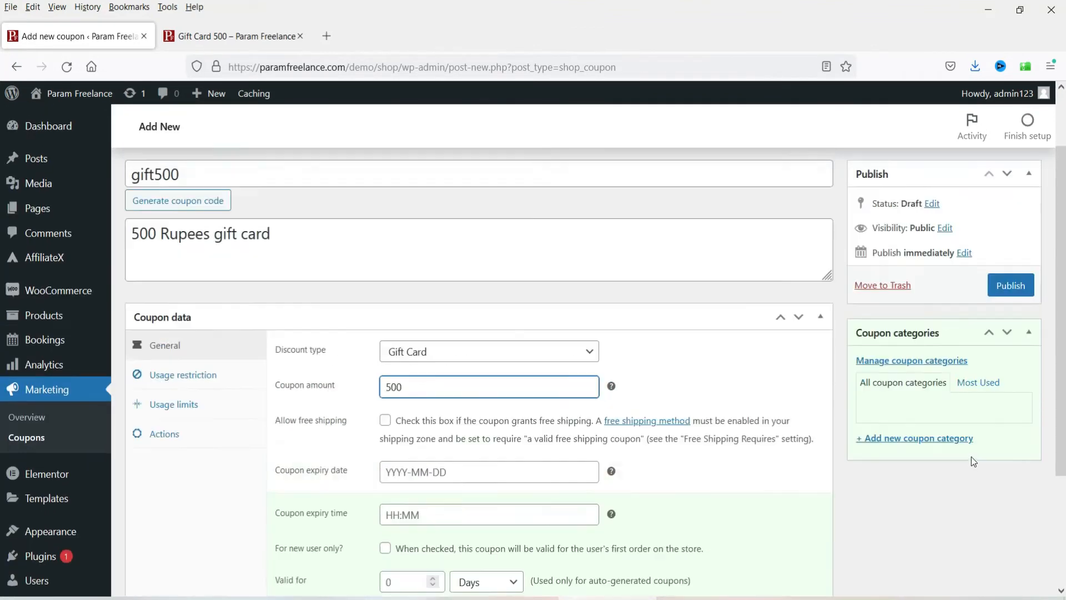
pyautogui.click(1011, 286)
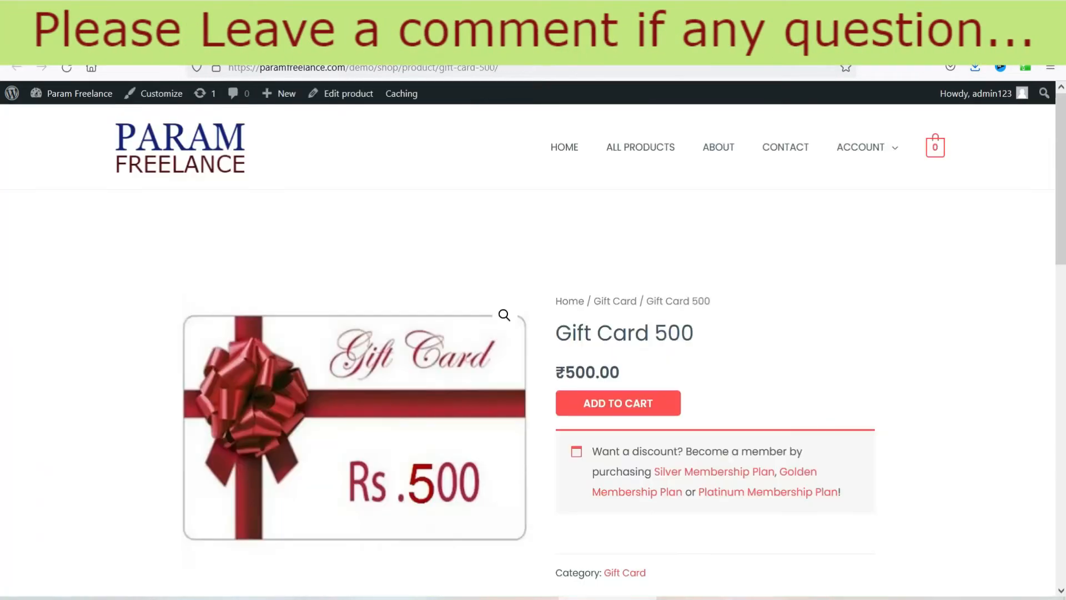
# Step: Open the Gift Card 500 product editor in a new tab
pyautogui.rightClick(346, 99)
pyautogui.click(405, 115)
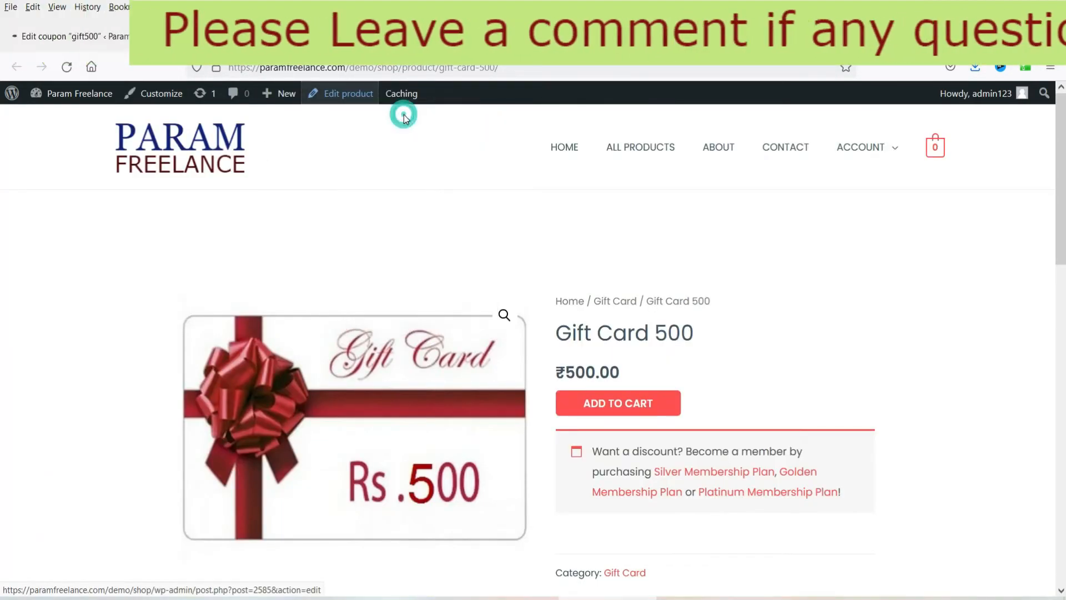
pyautogui.click(386, 36)
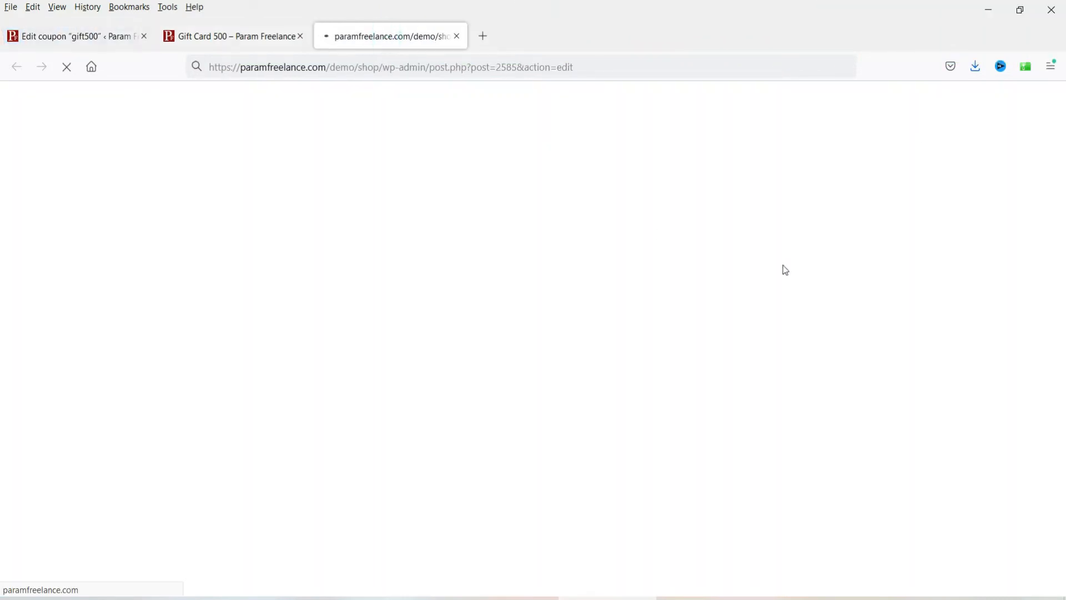
pyautogui.scroll(-4, 639, 267)
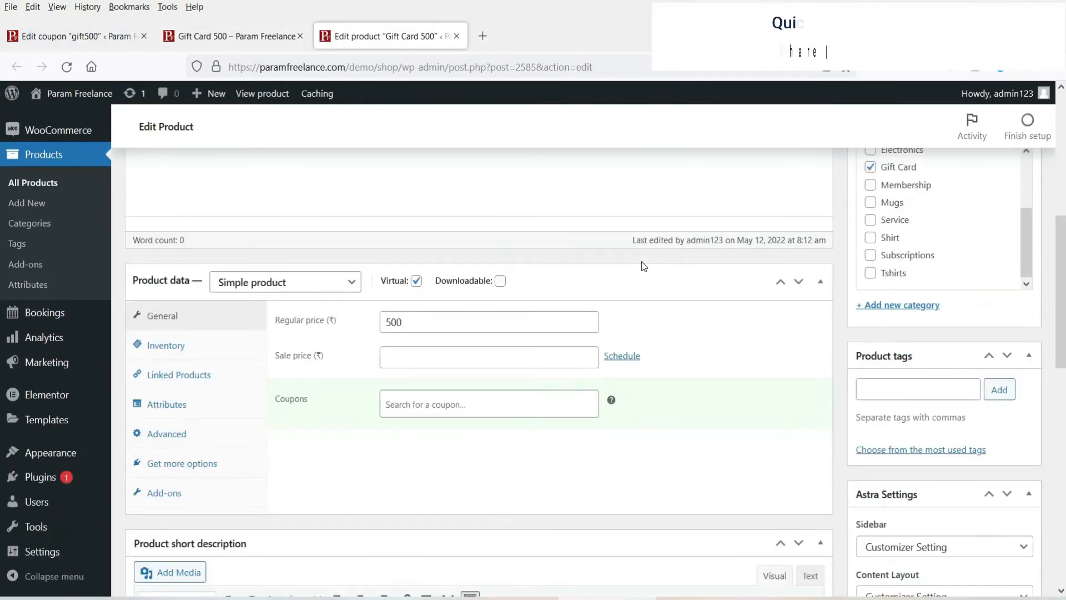
# Step: Link the gift500 coupon in the product's Coupons field and update the product
pyautogui.click(406, 404)
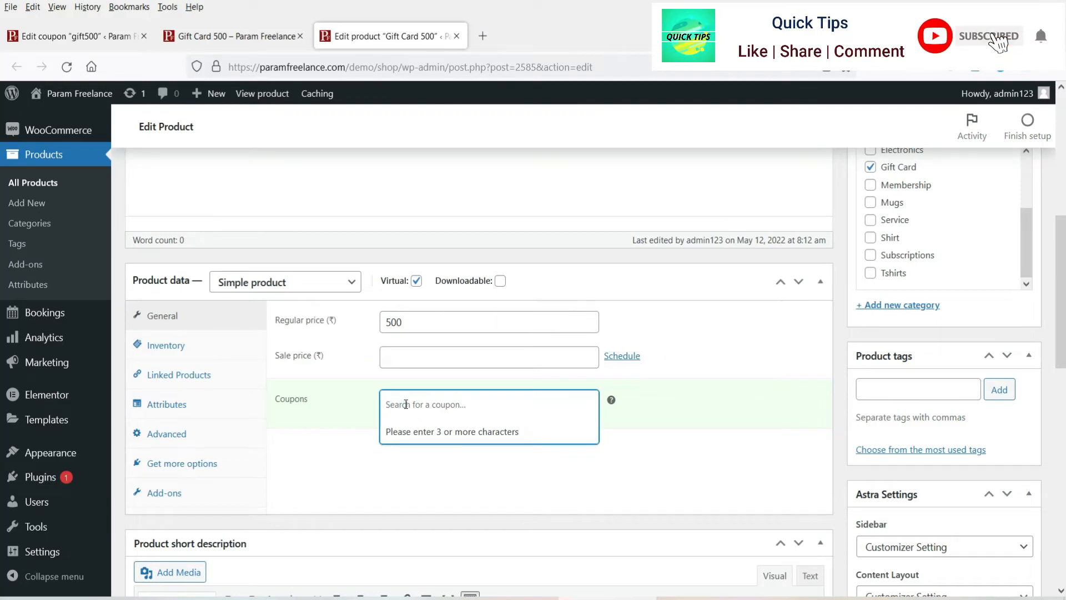
pyautogui.write('gift')
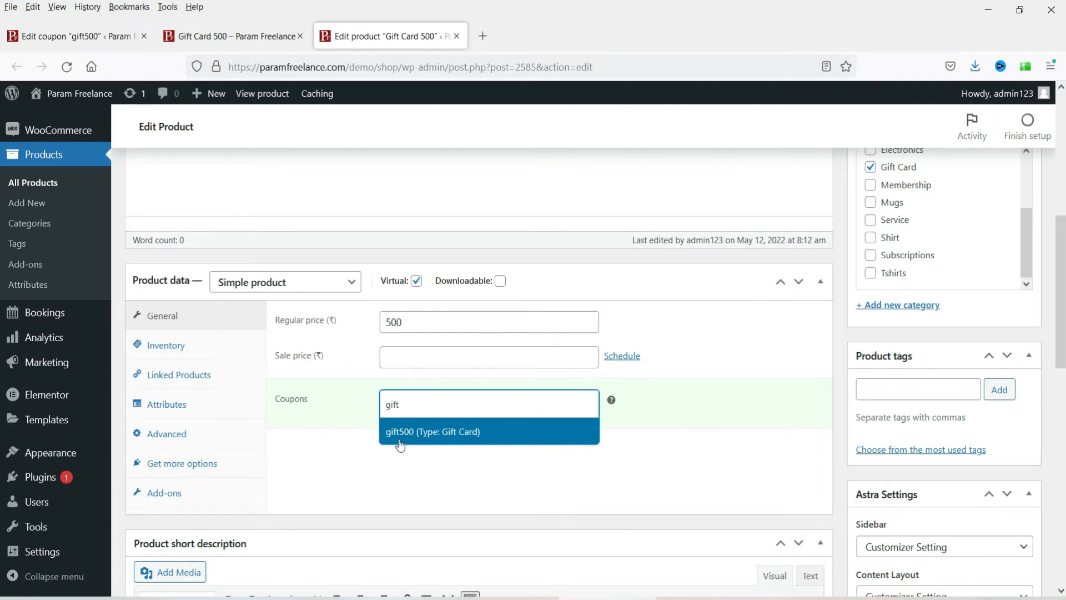
pyautogui.click(405, 432)
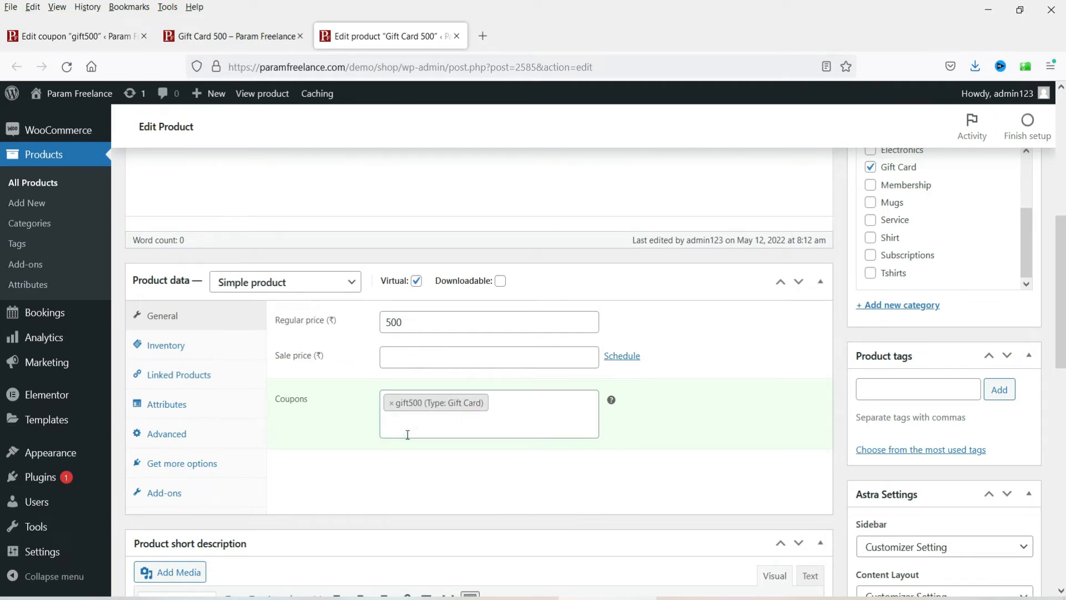
pyautogui.scroll(-4, 1055, 303)
pyautogui.scroll(8, 1052, 310)
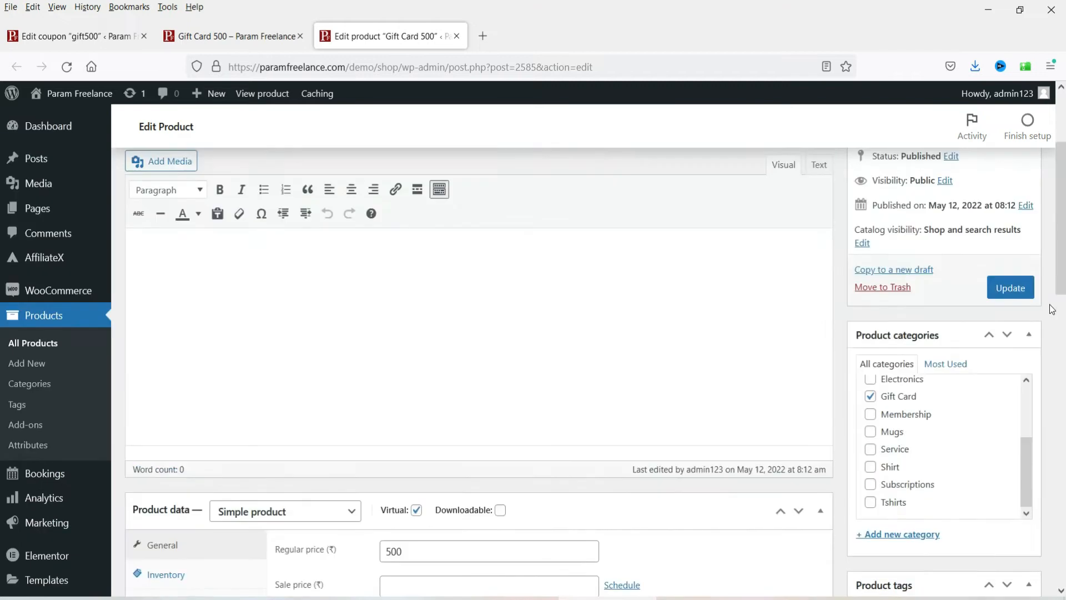
pyautogui.click(1011, 291)
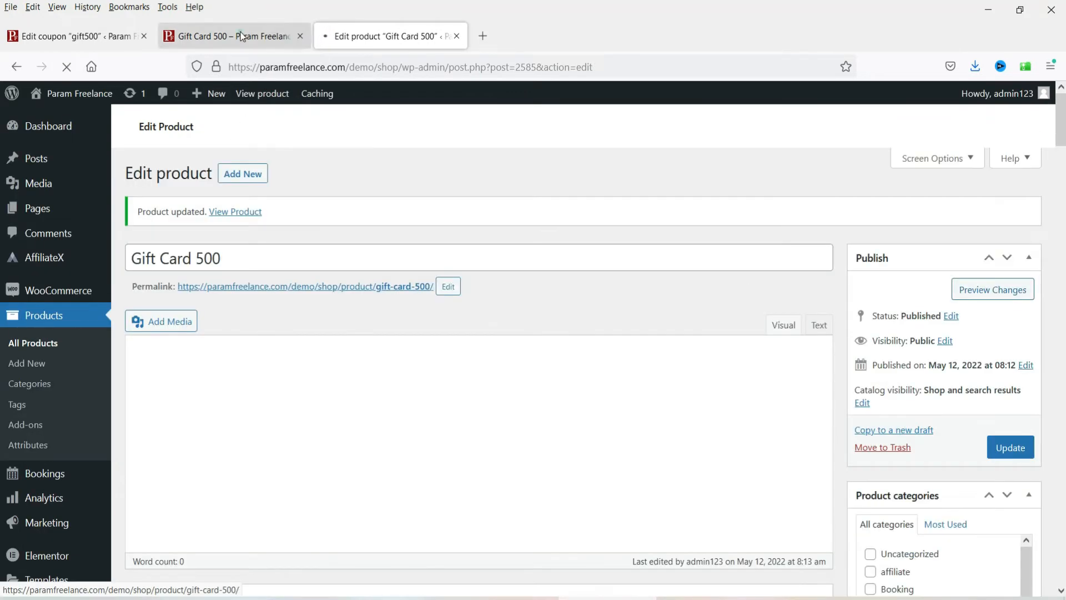
pyautogui.click(267, 36)
# Step: Reload the Gift Card 500 page, add it to the cart, and proceed to checkout
pyautogui.click(67, 67)
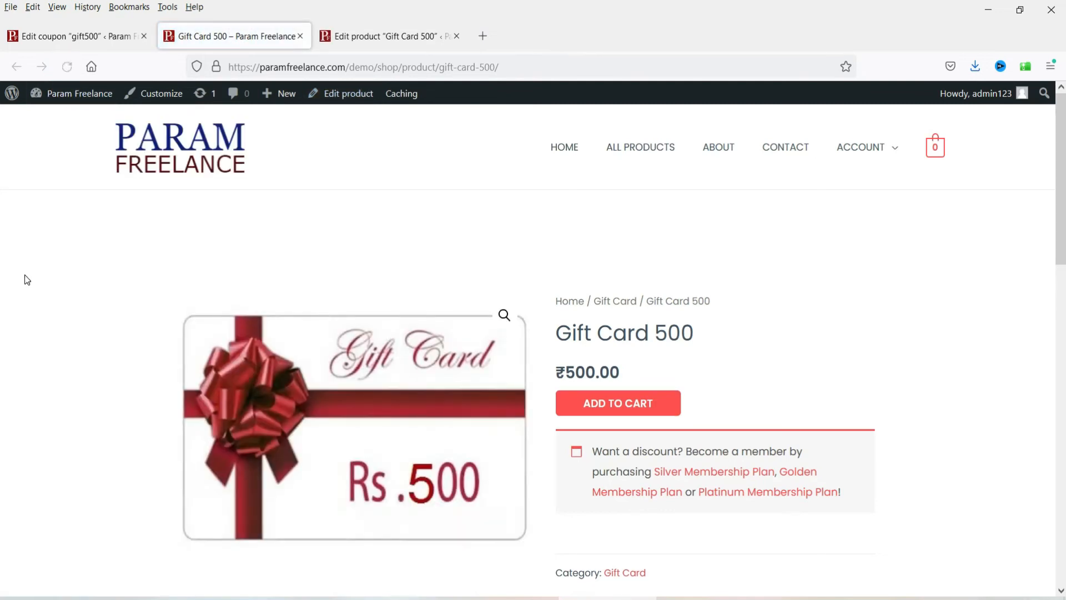
pyautogui.scroll(-2, 926, 313)
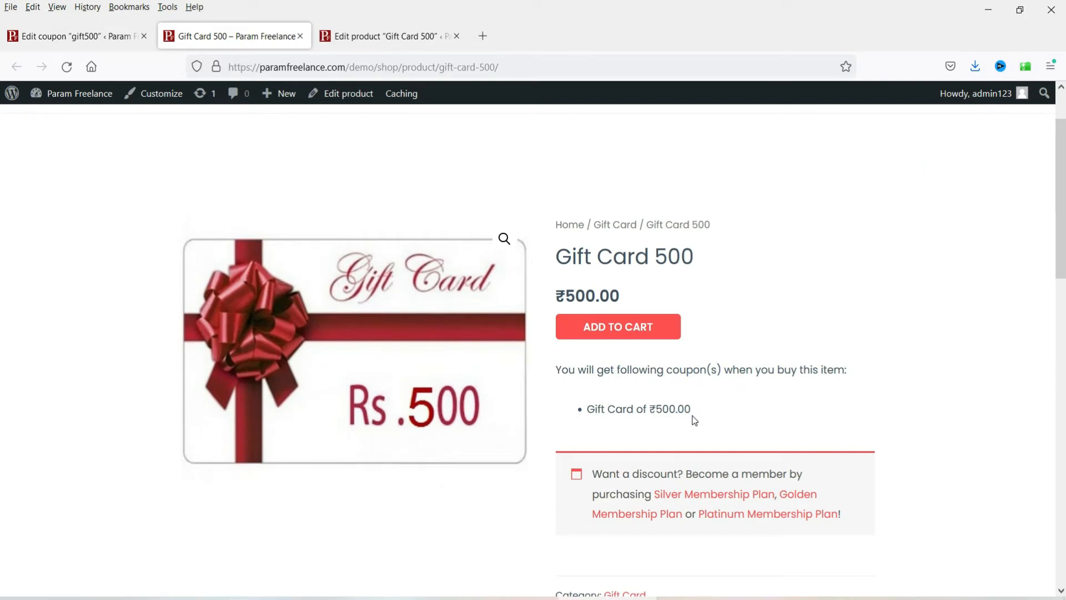
pyautogui.click(636, 333)
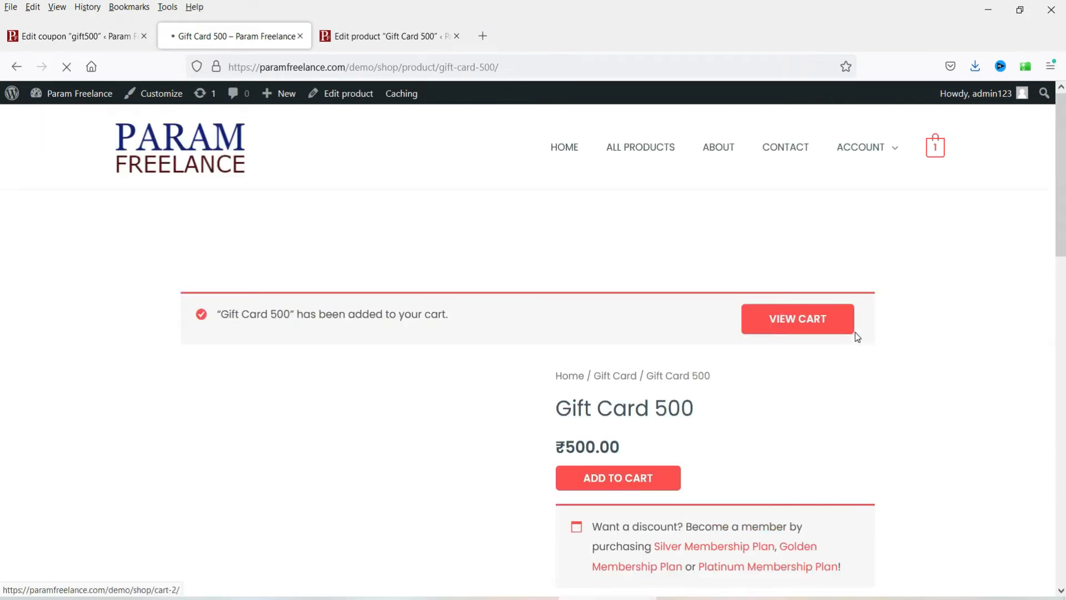
pyautogui.click(801, 172)
pyautogui.scroll(-4, 985, 292)
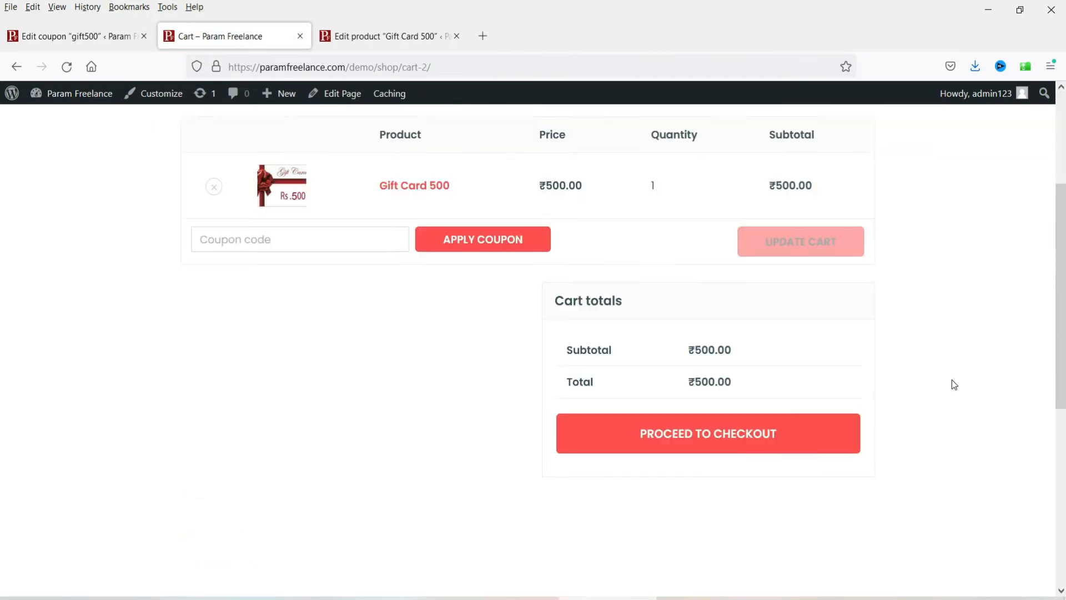
pyautogui.click(718, 399)
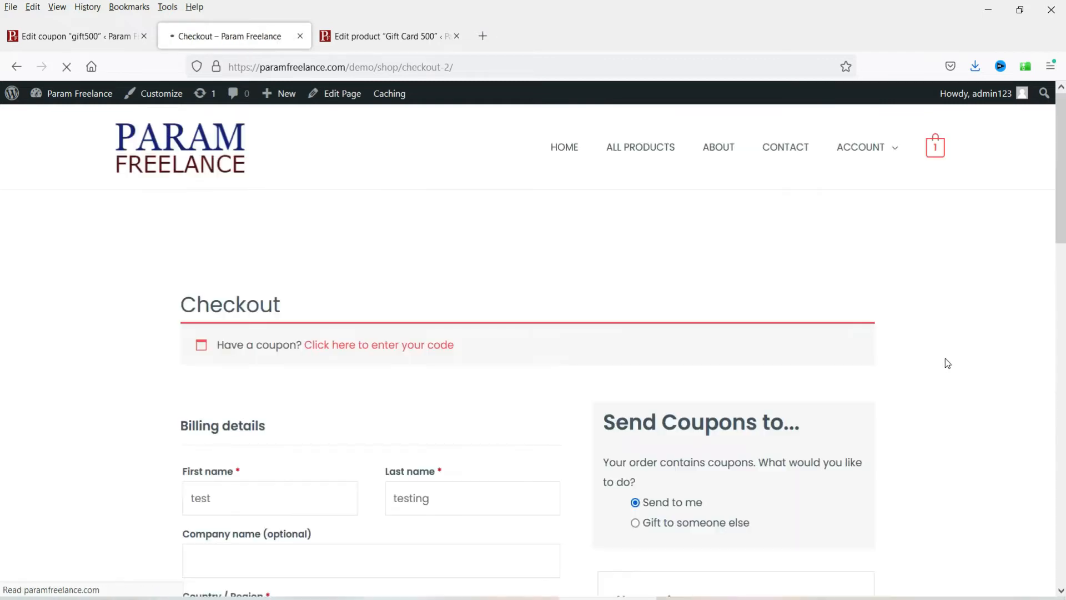
# Step: Choose to gift the coupon to someone else, with delivery set to Now
pyautogui.scroll(-4, 935, 341)
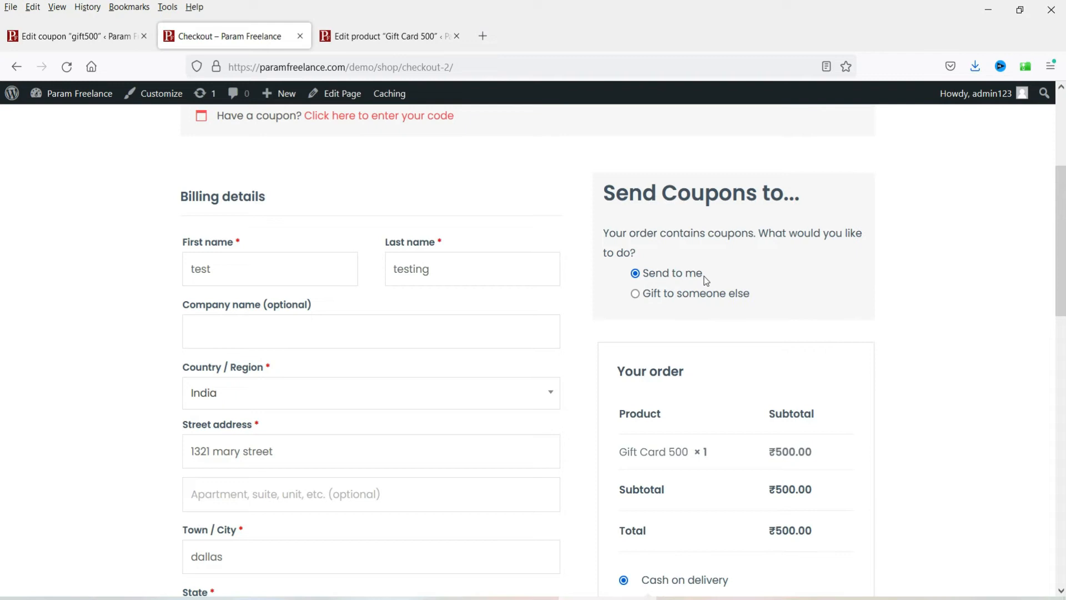
pyautogui.click(635, 294)
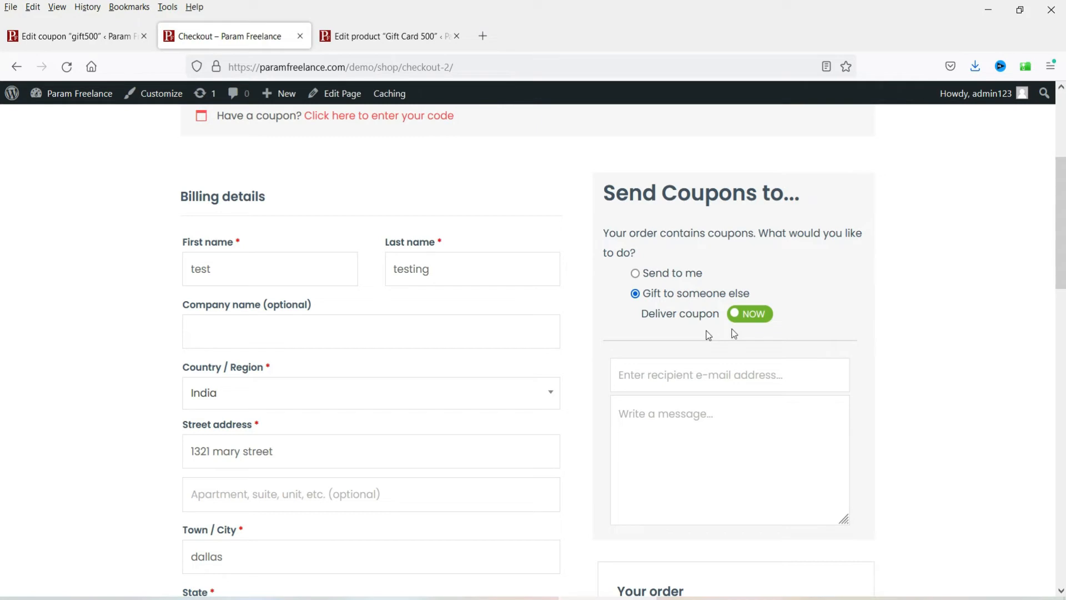
pyautogui.click(751, 314)
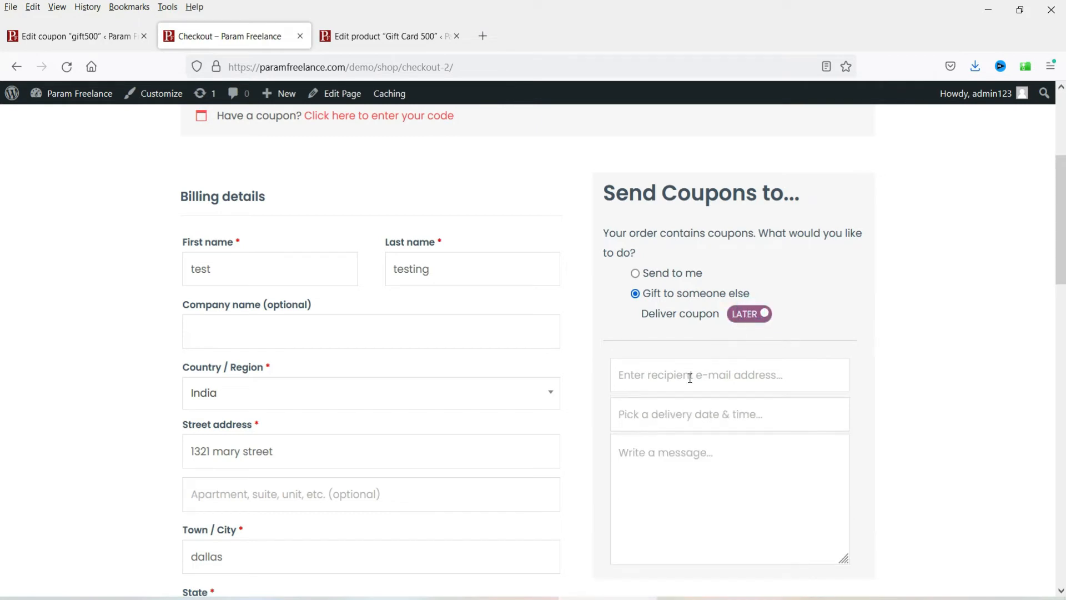
pyautogui.click(689, 415)
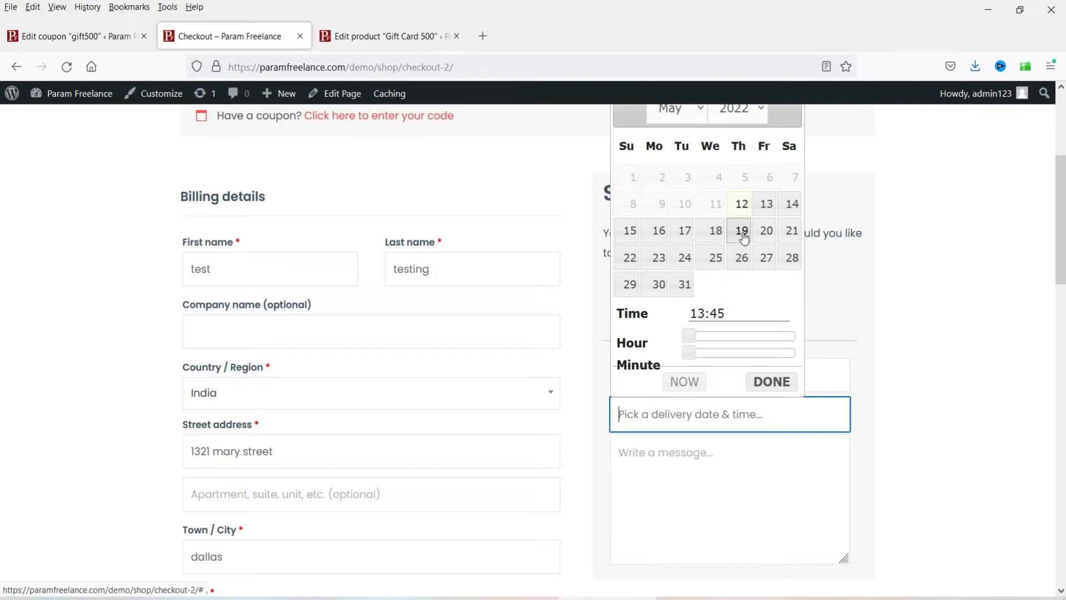
pyautogui.click(811, 328)
pyautogui.click(748, 322)
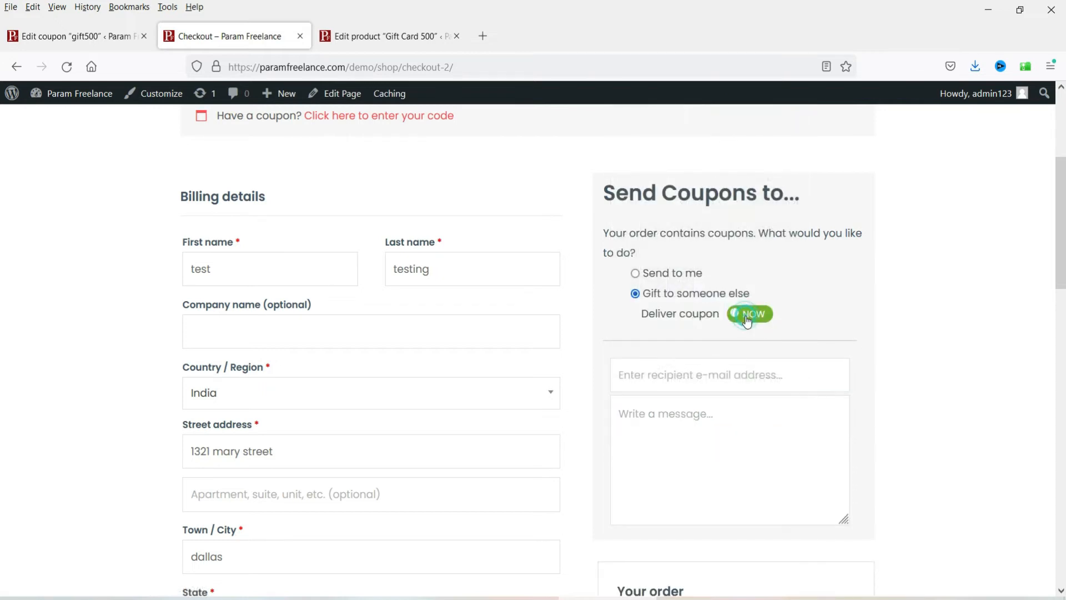
# Step: Enter the recipient's e-mail address and the message 'Enjoy Rupees 500 gift card'
pyautogui.click(672, 379)
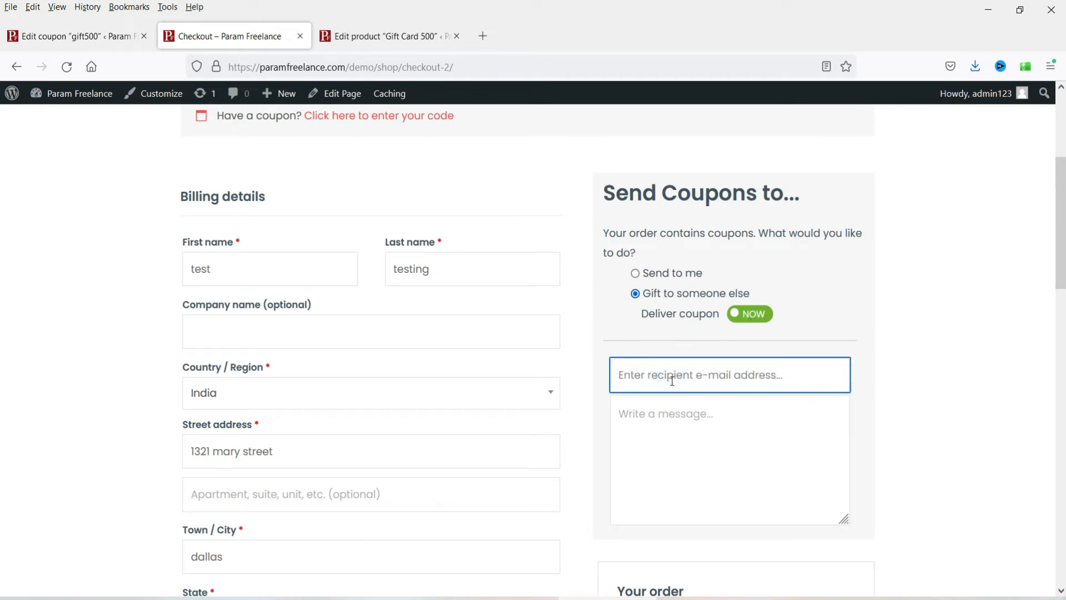
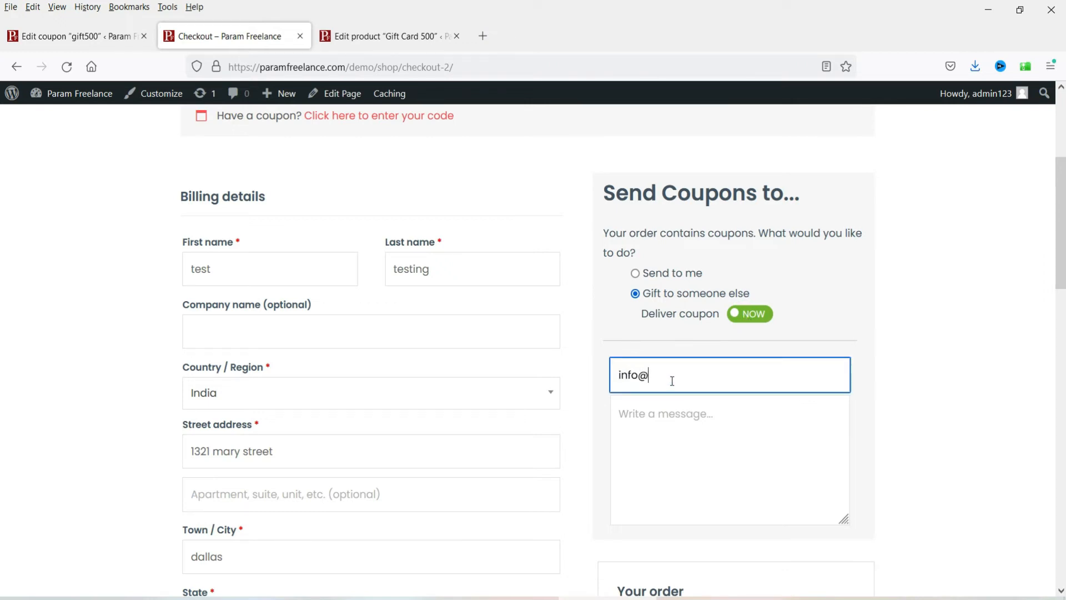
pyautogui.click(690, 439)
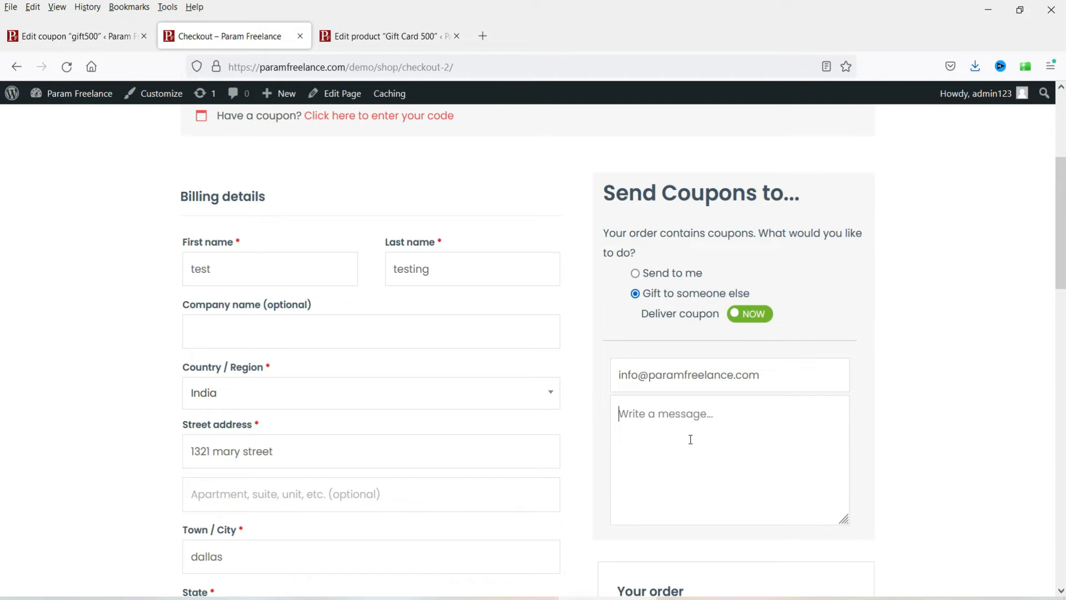
pyautogui.write('Enjoy Rupees')
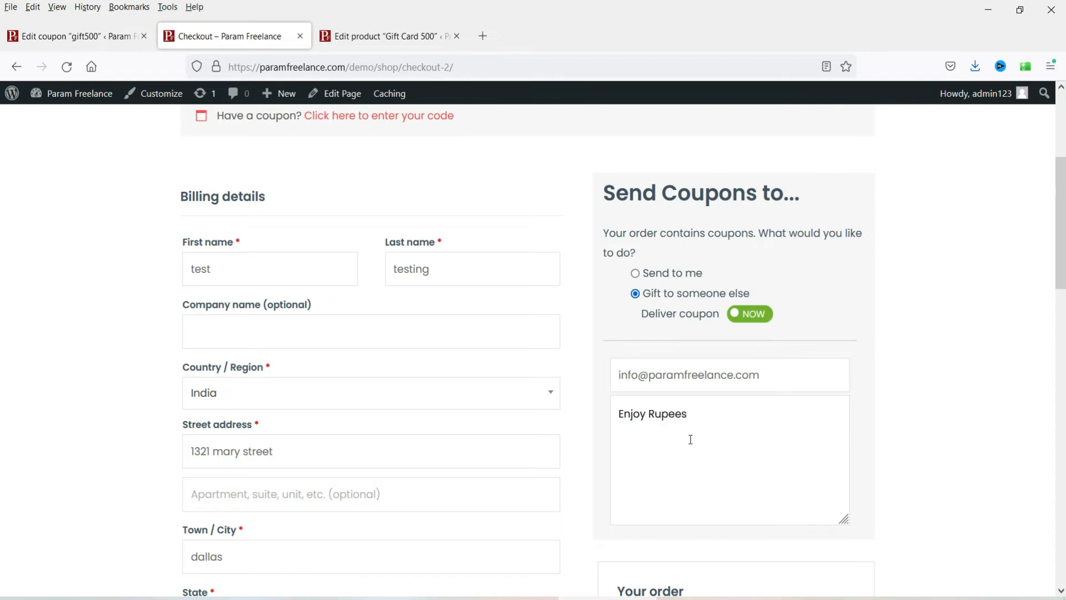
pyautogui.write(' 500 gift card')
pyautogui.scroll(-3, 943, 356)
pyautogui.scroll(4, 969, 325)
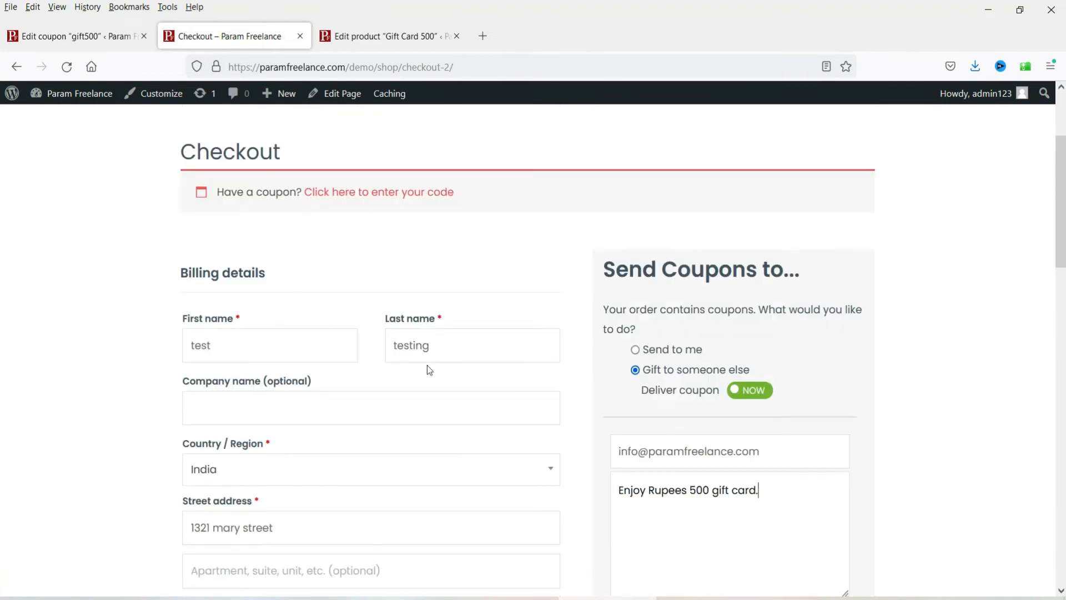
pyautogui.scroll(-5, 216, 311)
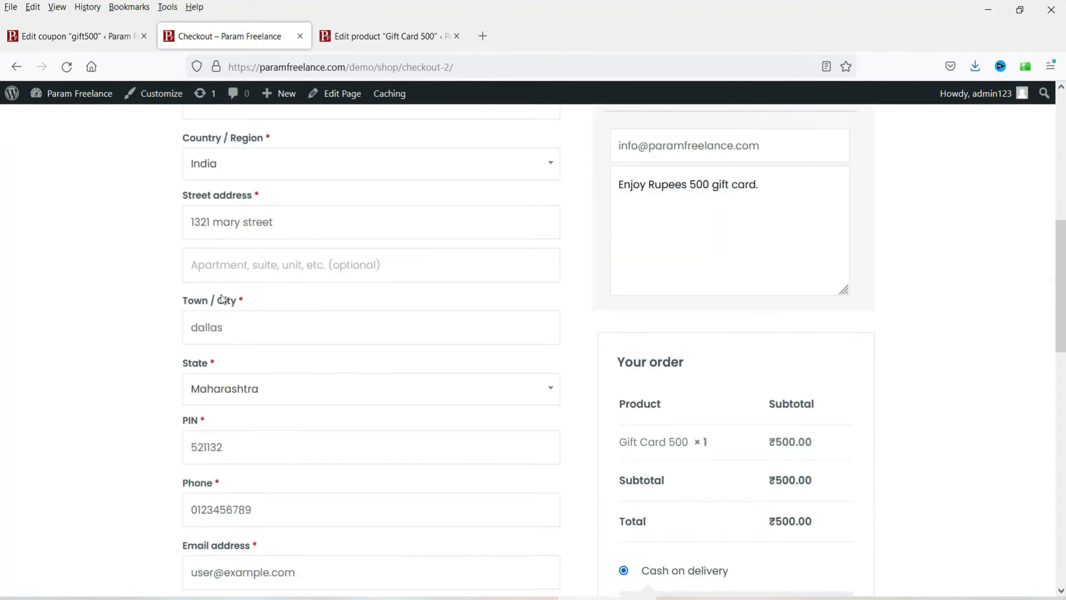
pyautogui.scroll(-3, 139, 294)
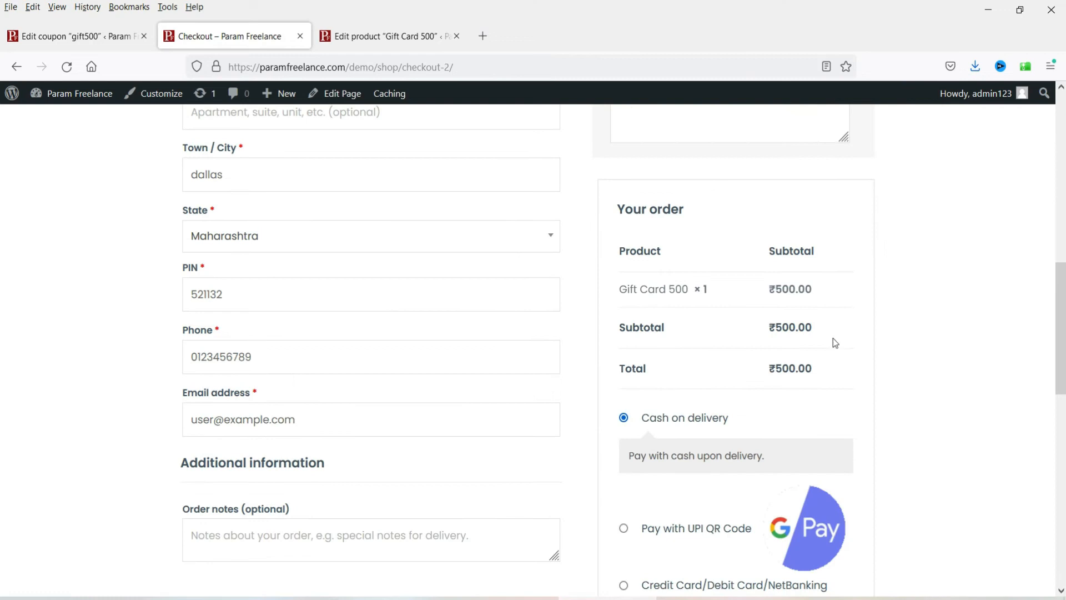
pyautogui.scroll(-8, 878, 355)
# Step: Place the Gift Card 500 order and pick the ₹500 gift card in My Account Coupons
pyautogui.click(757, 324)
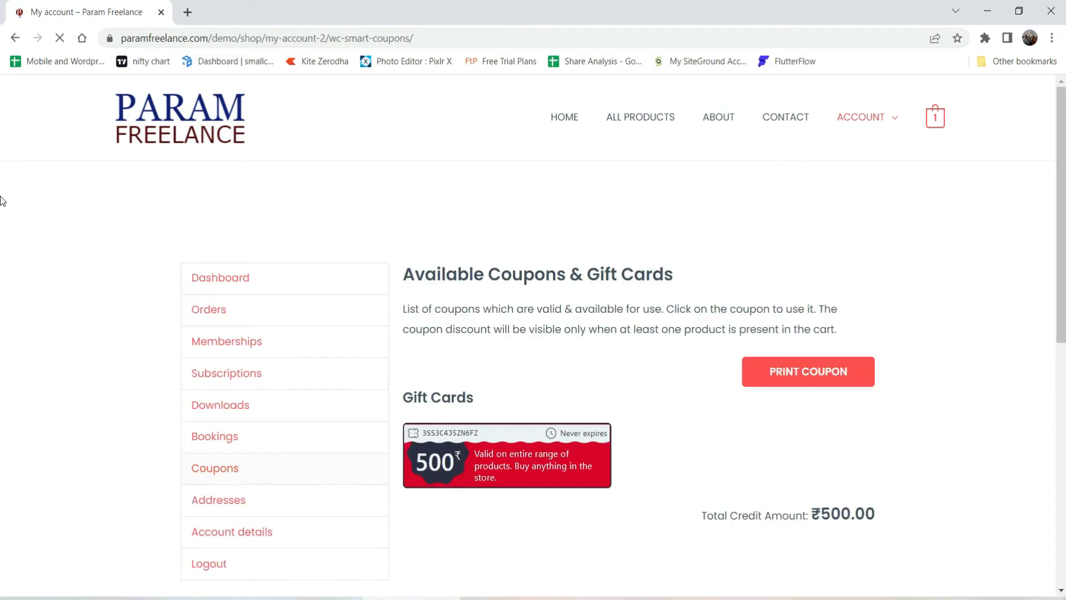
pyautogui.scroll(-1, 588, 492)
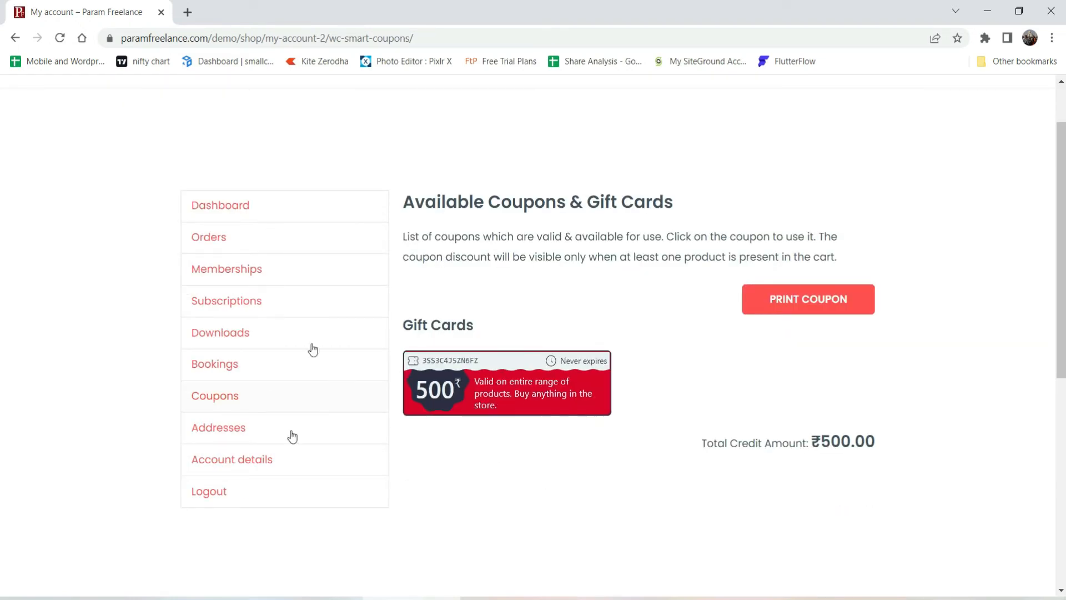
pyautogui.scroll(1, 592, 217)
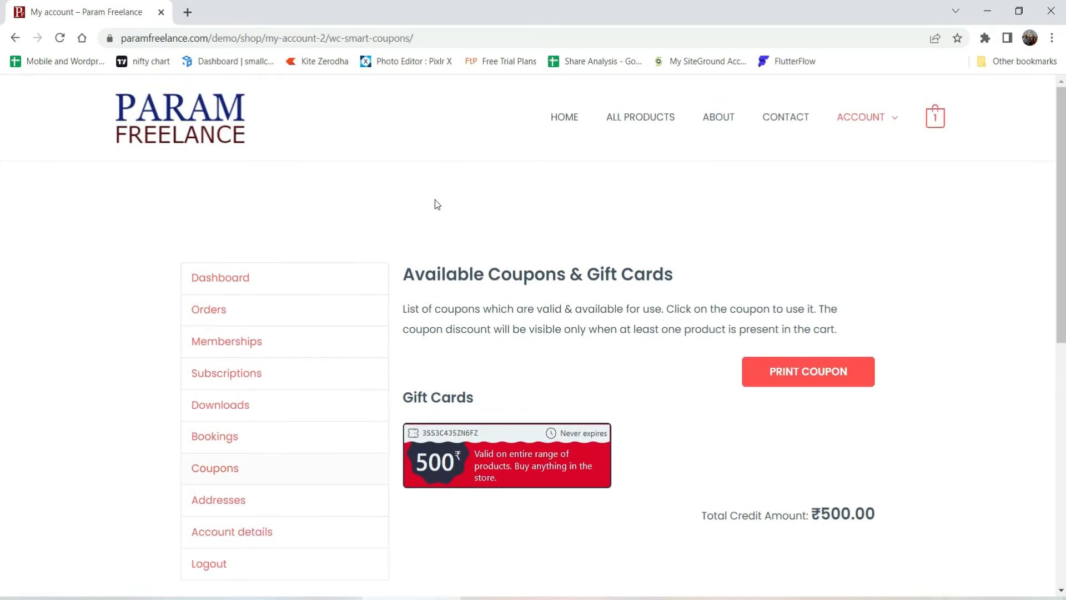
pyautogui.scroll(-1, 436, 199)
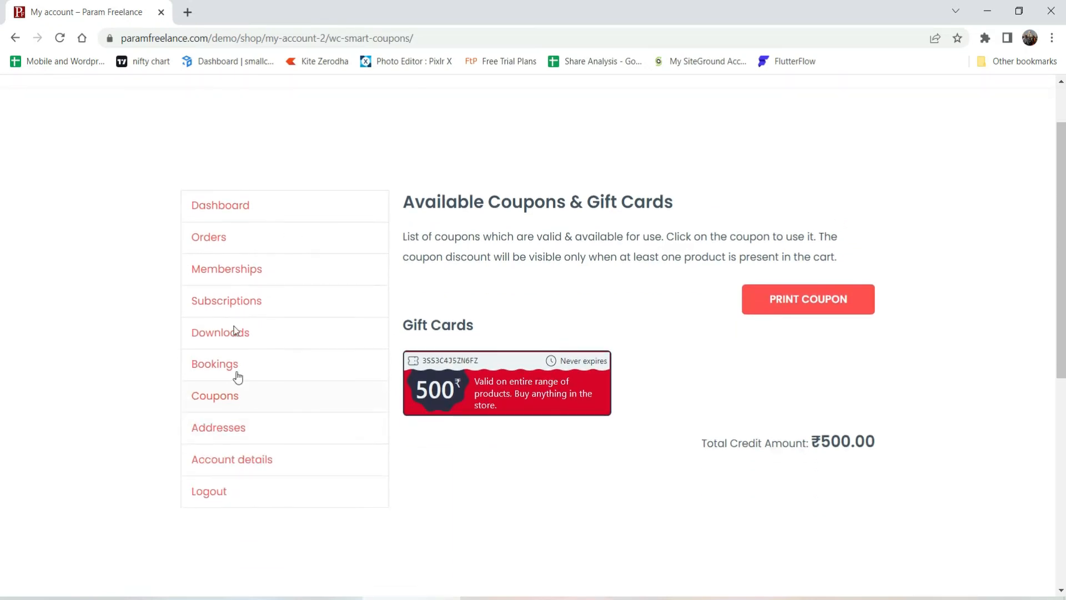
pyautogui.click(504, 403)
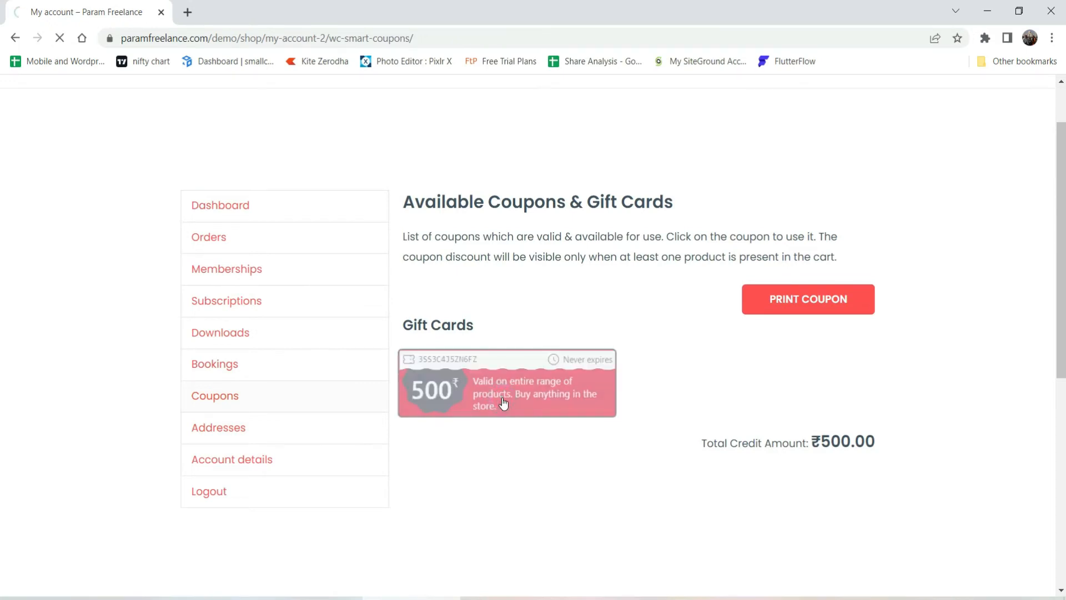
pyautogui.scroll(1, 611, 311)
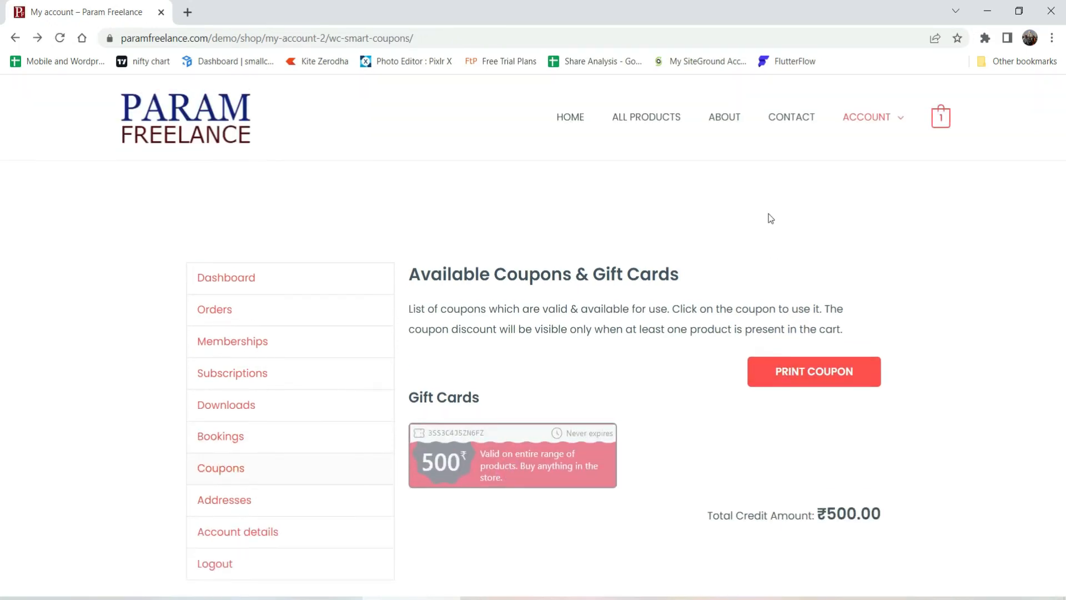
# Step: Add the 1 Hour Online Yoga session to the cart and confirm the ₹767.30 total
pyautogui.click(650, 117)
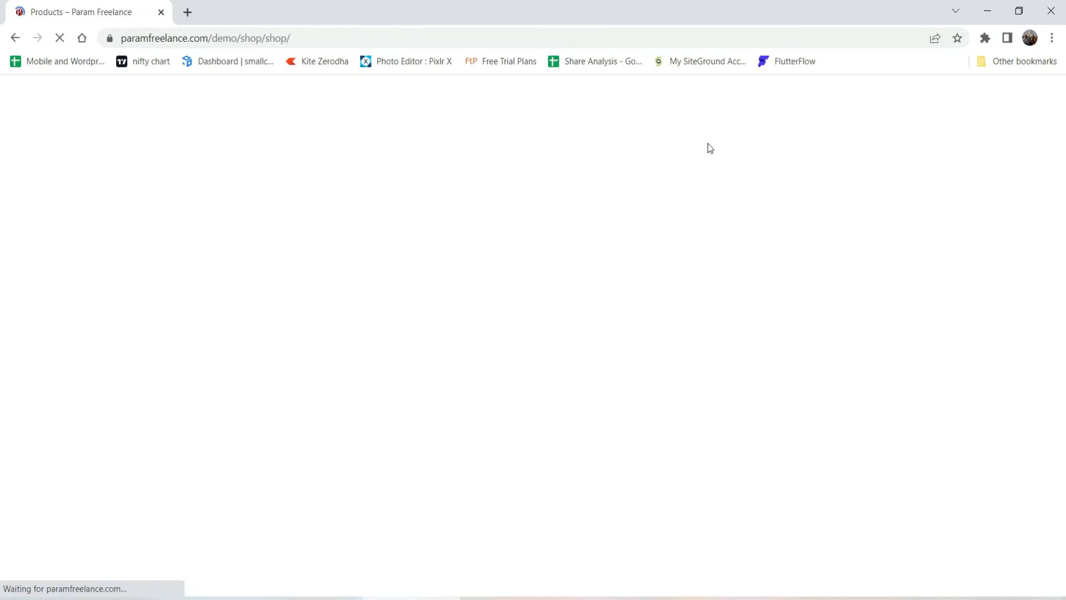
pyautogui.scroll(-4, 561, 134)
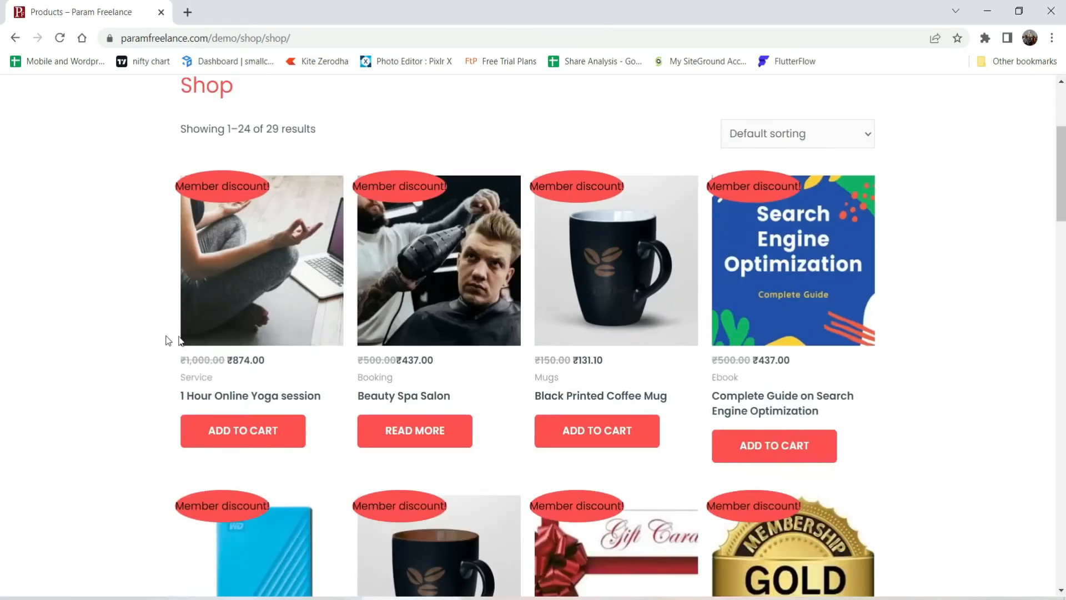
pyautogui.click(242, 434)
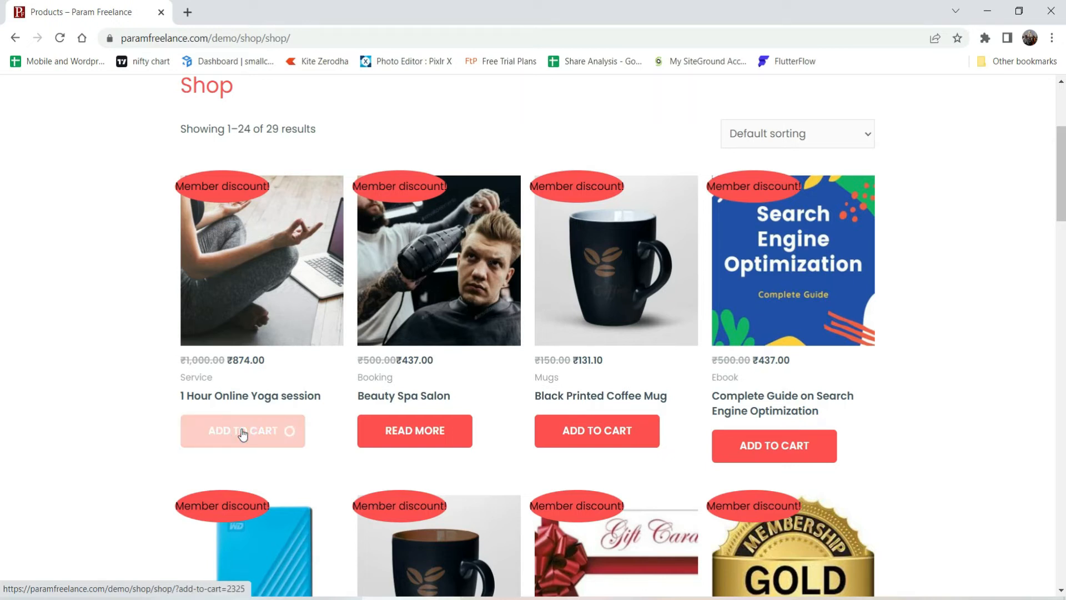
pyautogui.scroll(4, 992, 212)
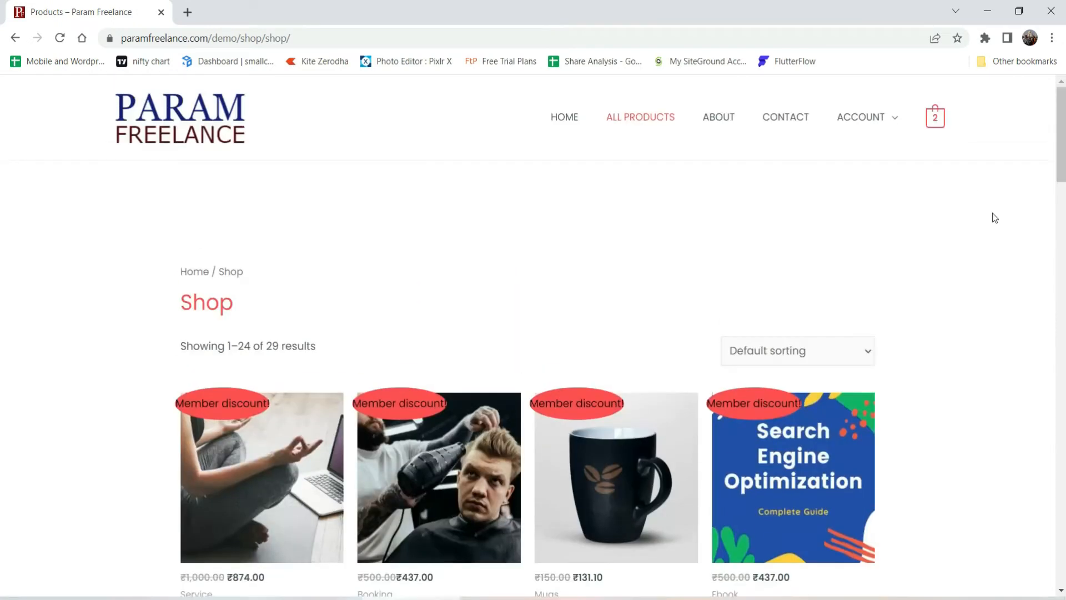
pyautogui.click(935, 117)
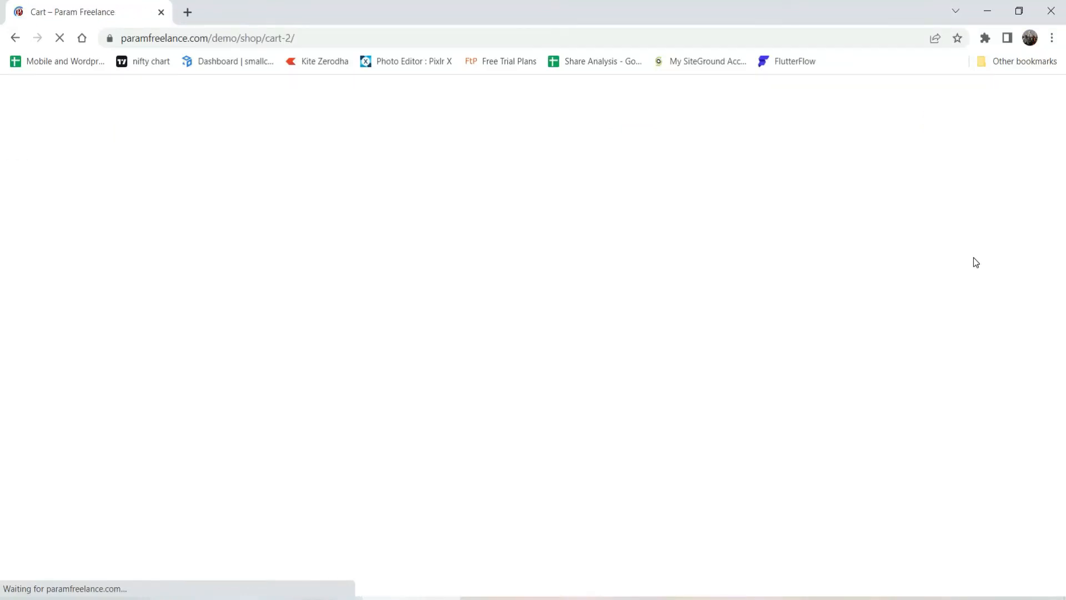
pyautogui.scroll(-4, 974, 261)
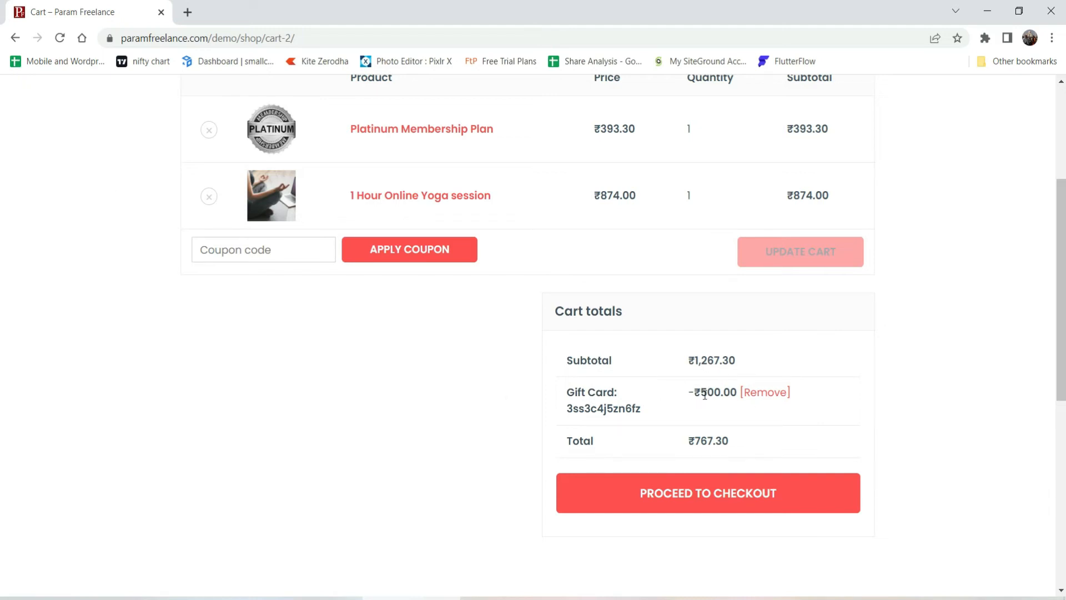
pyautogui.doubleClick(726, 440)
pyautogui.click(726, 441)
pyautogui.scroll(4, 660, 400)
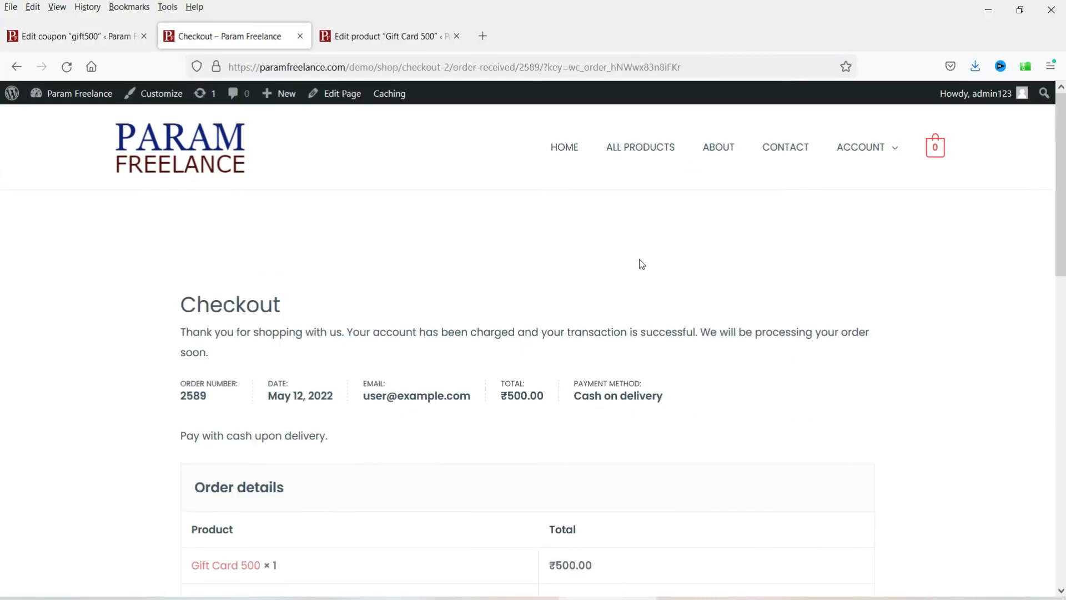
# Step: Return to the gift500 coupon editor tab, then start a new product via Products > Add New
pyautogui.hotkey('ctrl', 'pageup')
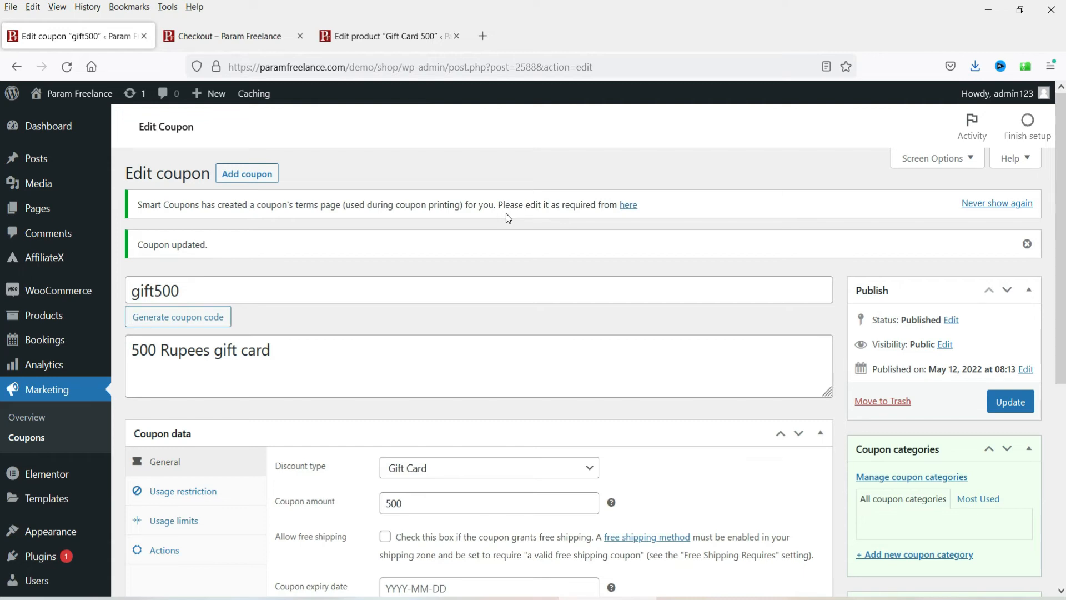
pyautogui.moveTo(55, 530)
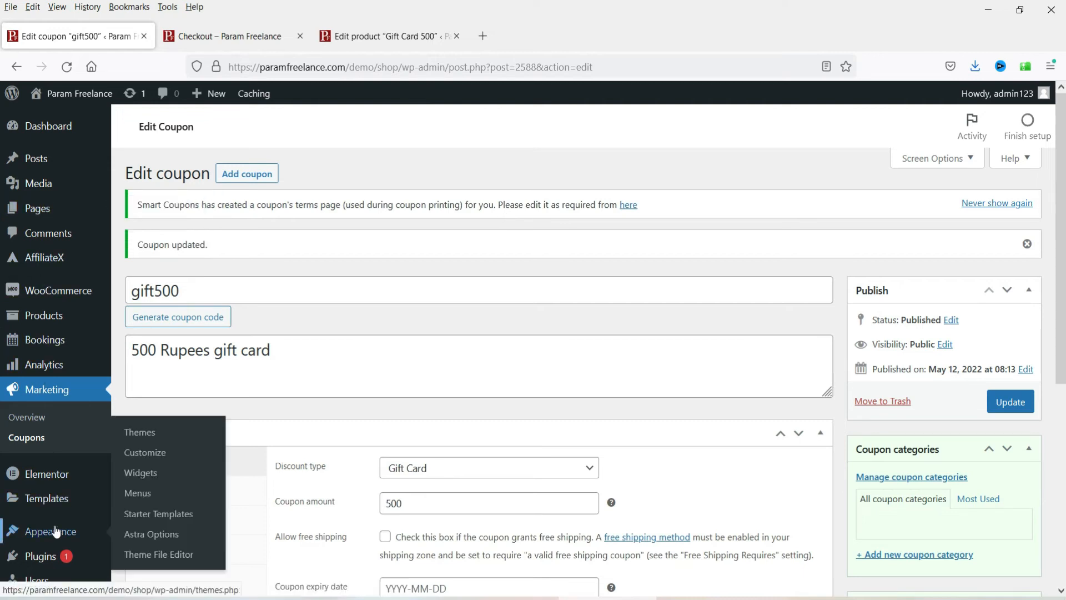
pyautogui.scroll(-3, 56, 530)
pyautogui.moveTo(47, 236)
pyautogui.click(159, 263)
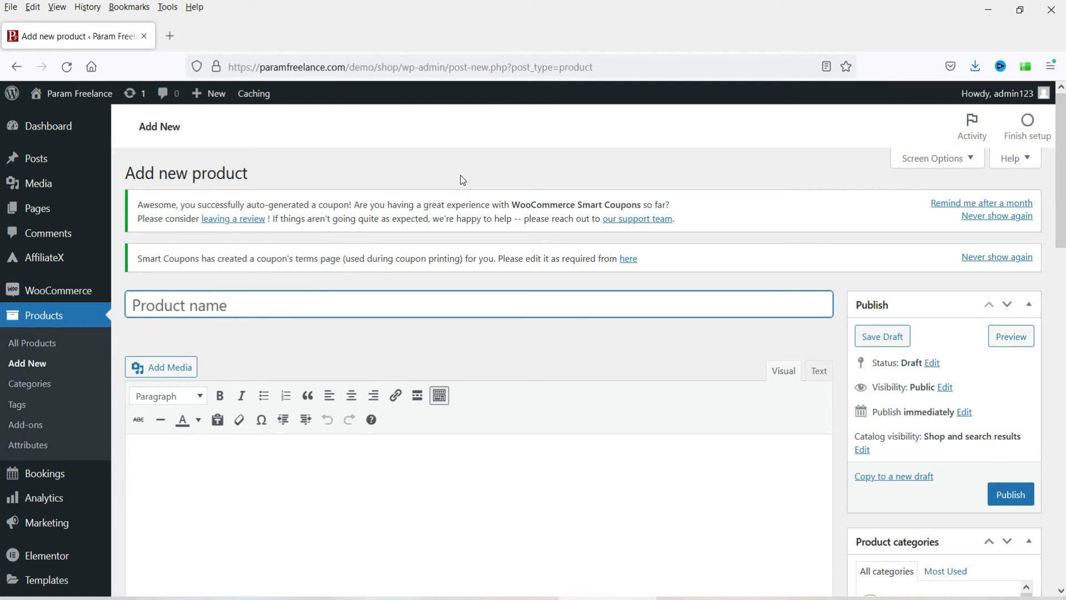
# Step: Name the new product 'Gift Voucher', put it in the Gift Card category, and make it virtual
pyautogui.write('Gift Voucher')
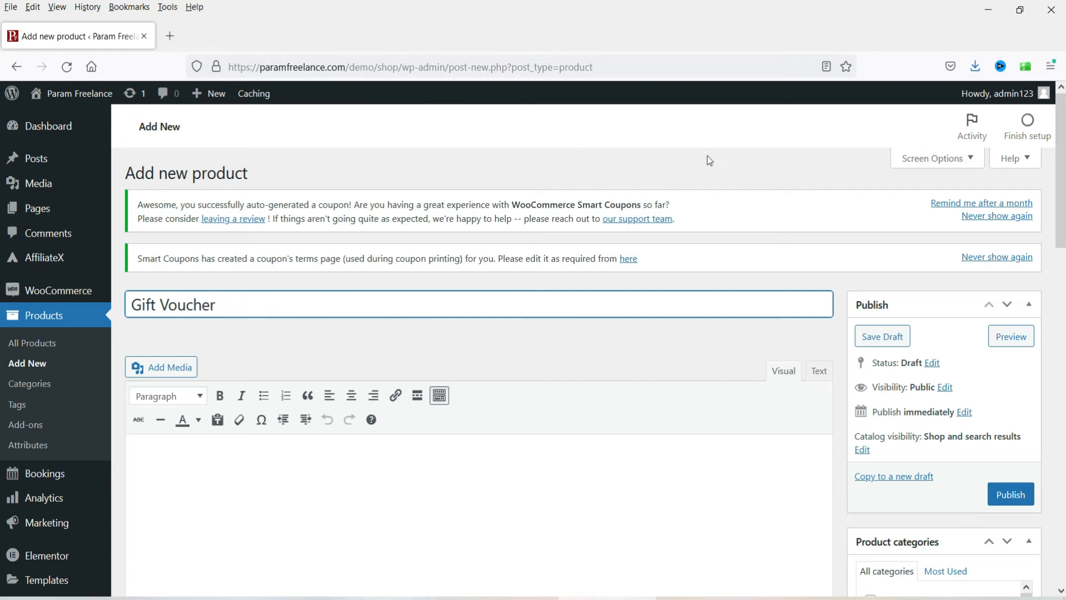
pyautogui.scroll(-4, 709, 161)
pyautogui.scroll(-2, 882, 365)
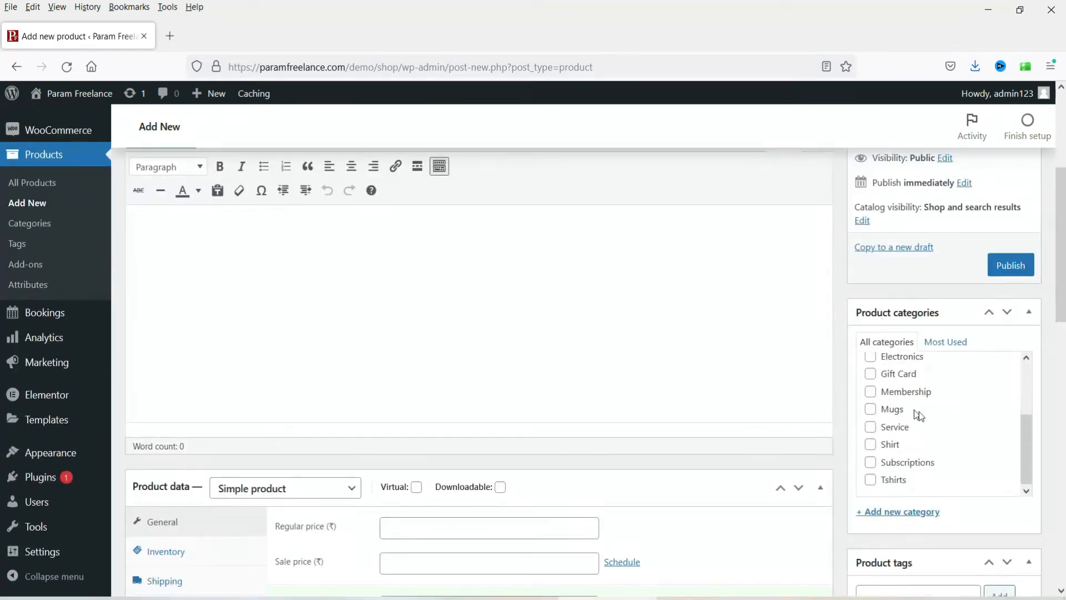
pyautogui.click(878, 374)
pyautogui.scroll(-3, 778, 373)
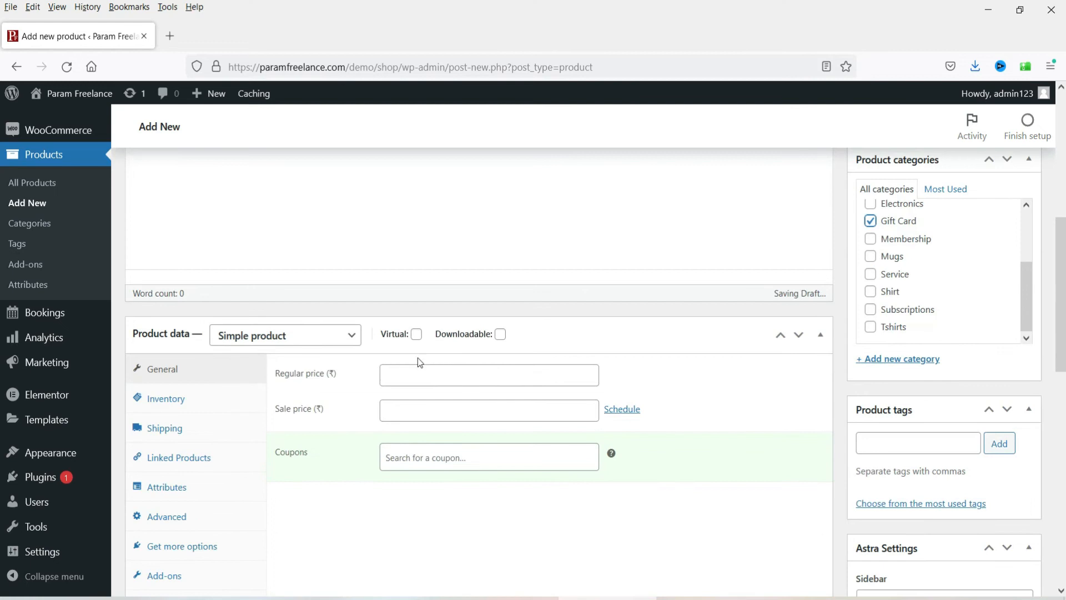
pyautogui.click(417, 334)
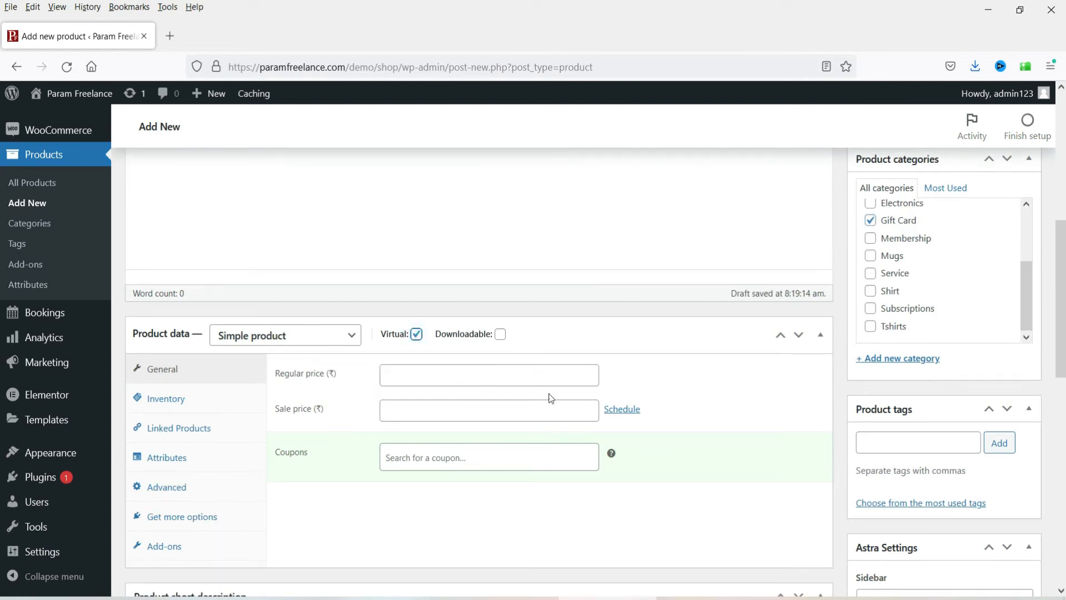
# Step: Upload the GIFTVOUCHER picture as the product image and publish the Gift Voucher
pyautogui.scroll(-7, 709, 392)
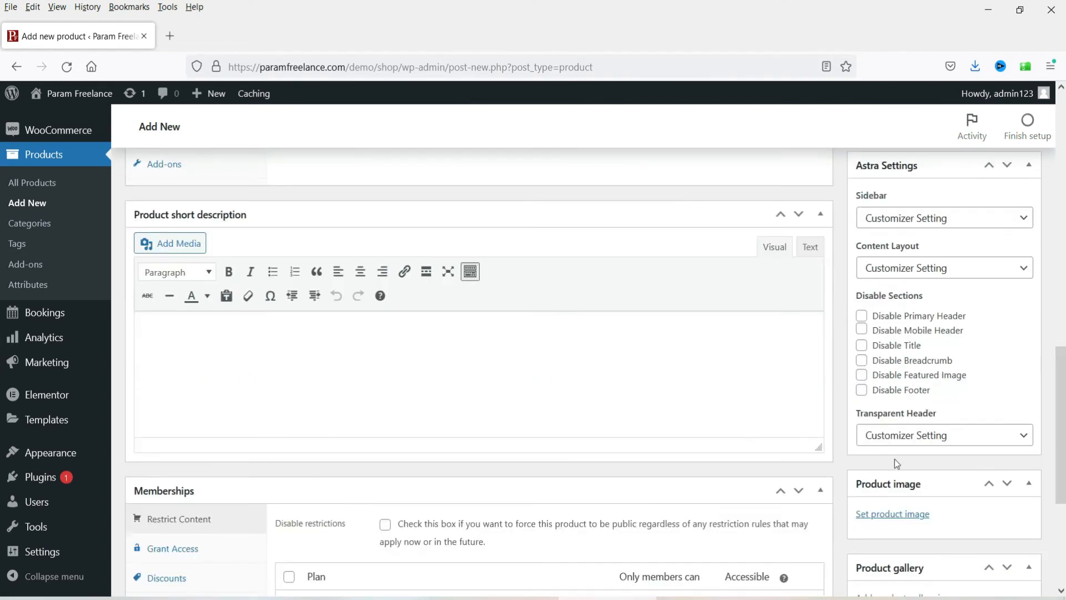
pyautogui.scroll(-4, 898, 459)
pyautogui.click(881, 287)
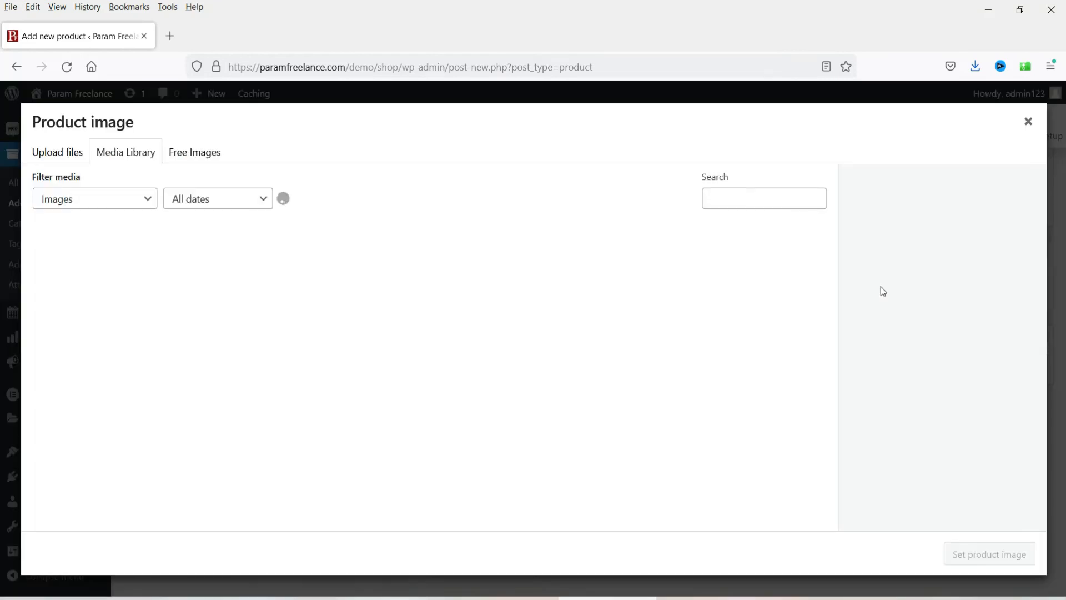
pyautogui.click(67, 150)
pyautogui.click(542, 348)
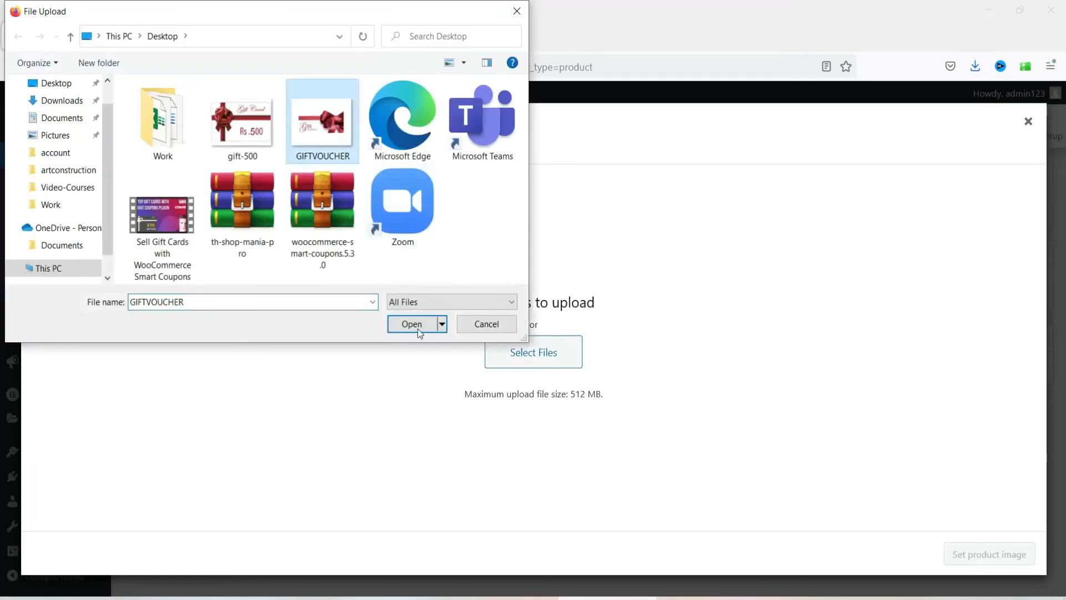
pyautogui.click(417, 329)
pyautogui.click(982, 555)
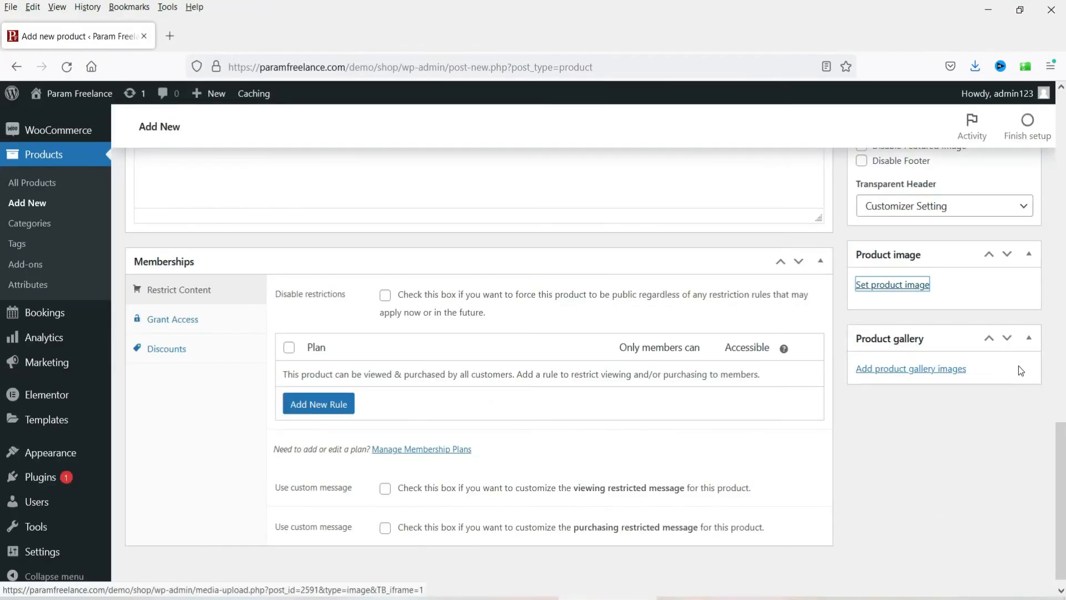
pyautogui.scroll(10, 1019, 365)
pyautogui.click(1012, 190)
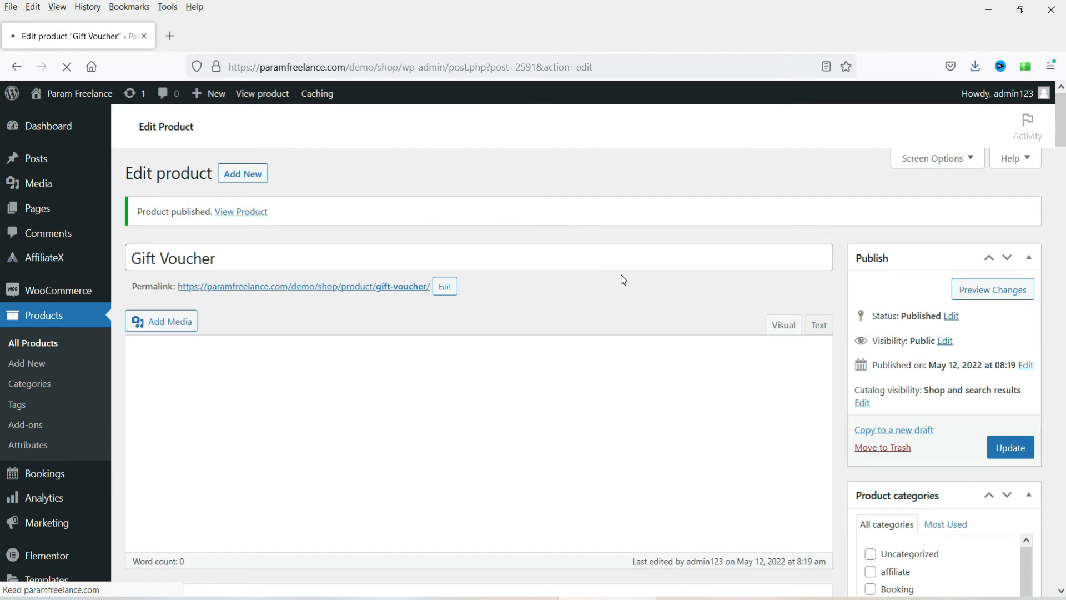
# Step: Open the Gift Voucher's published permalink in a new tab and view the shop page
pyautogui.rightClick(378, 290)
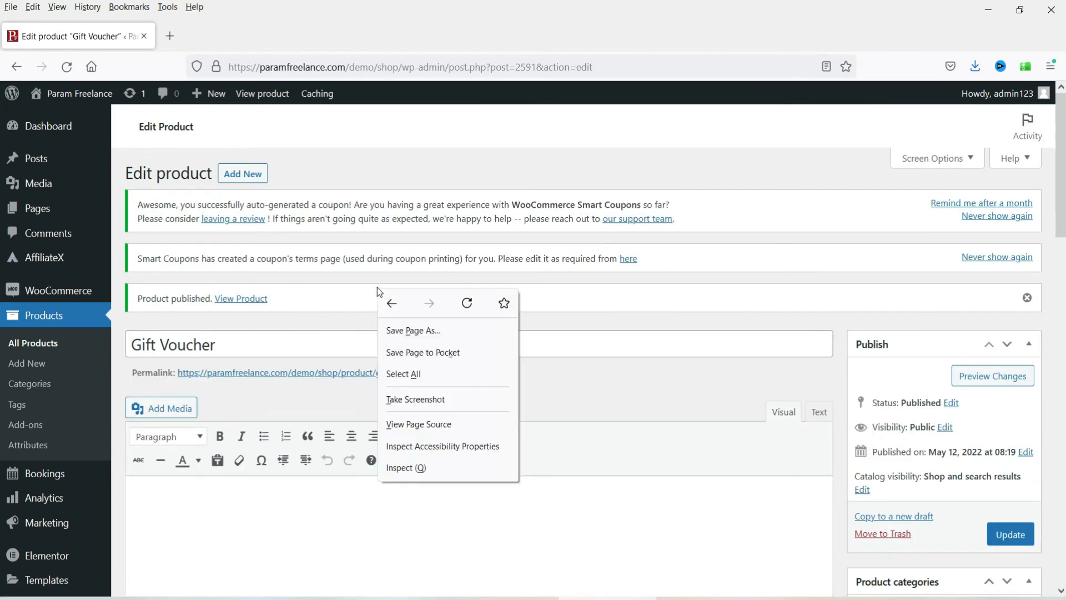
pyautogui.rightClick(333, 374)
pyautogui.click(424, 388)
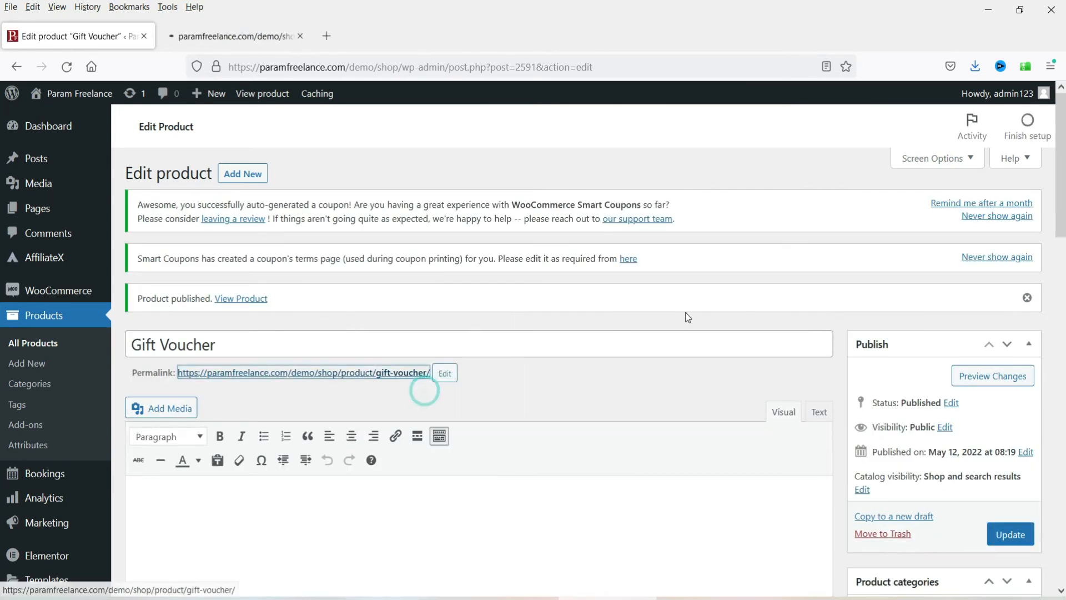
pyautogui.click(258, 39)
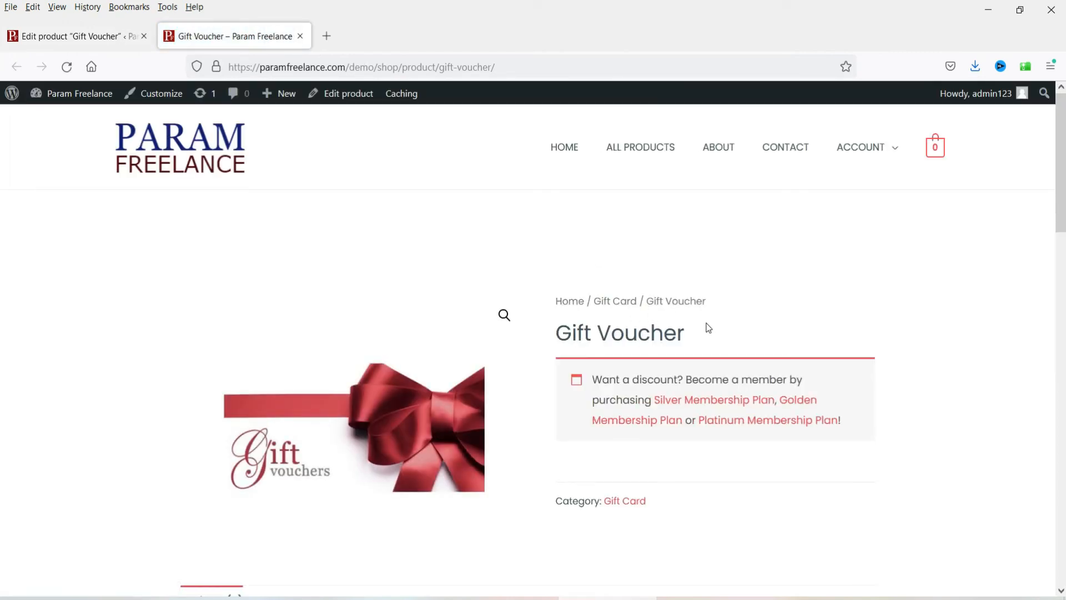
# Step: Return to the admin tab and go to Marketing > Coupons
pyautogui.click(65, 37)
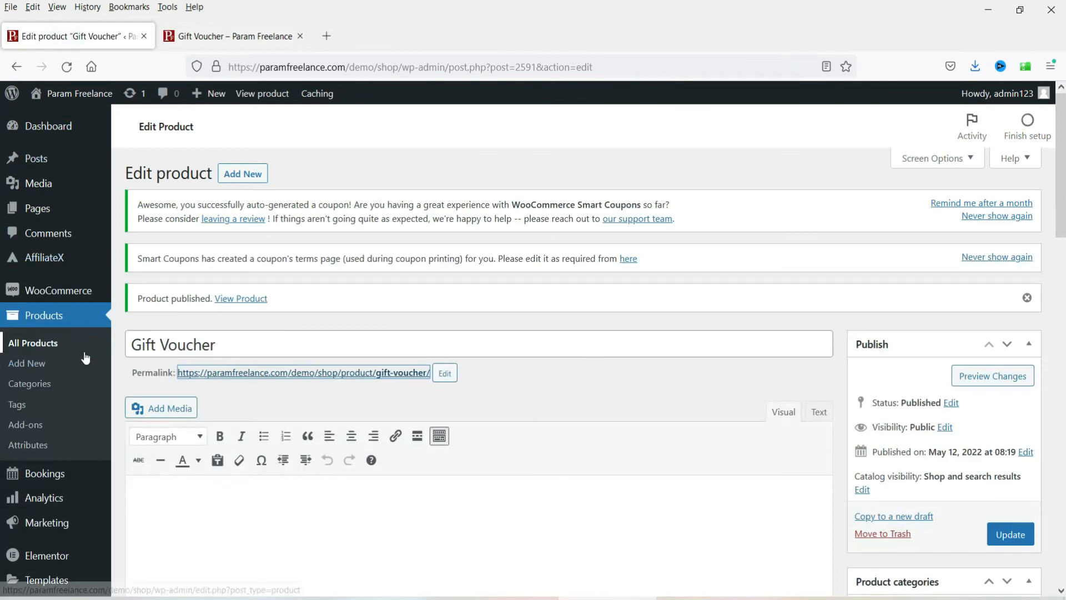
pyautogui.scroll(-2, 56, 334)
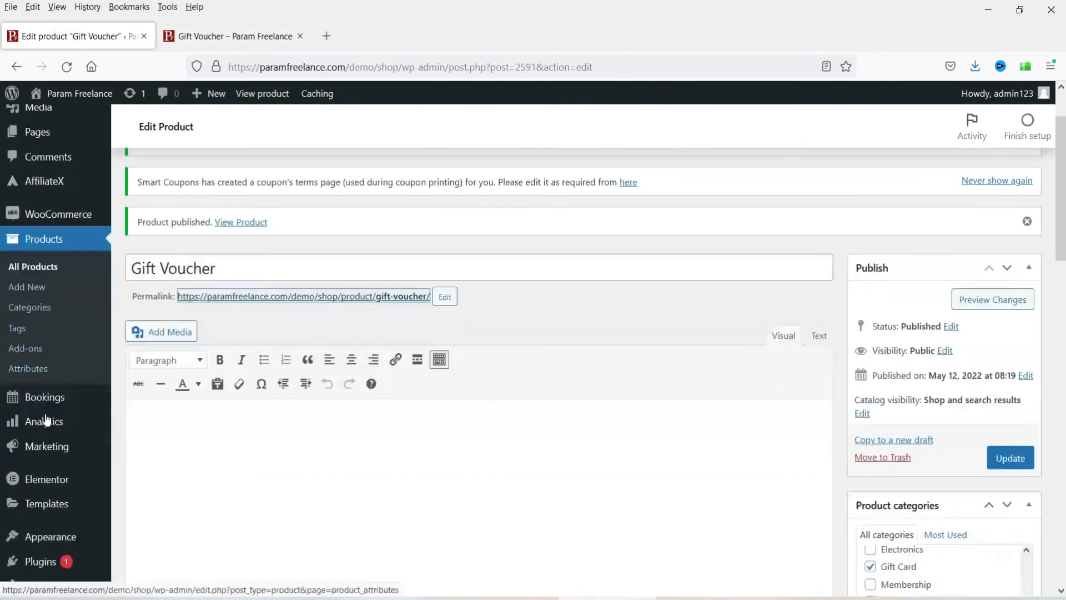
pyautogui.moveTo(43, 448)
pyautogui.click(144, 469)
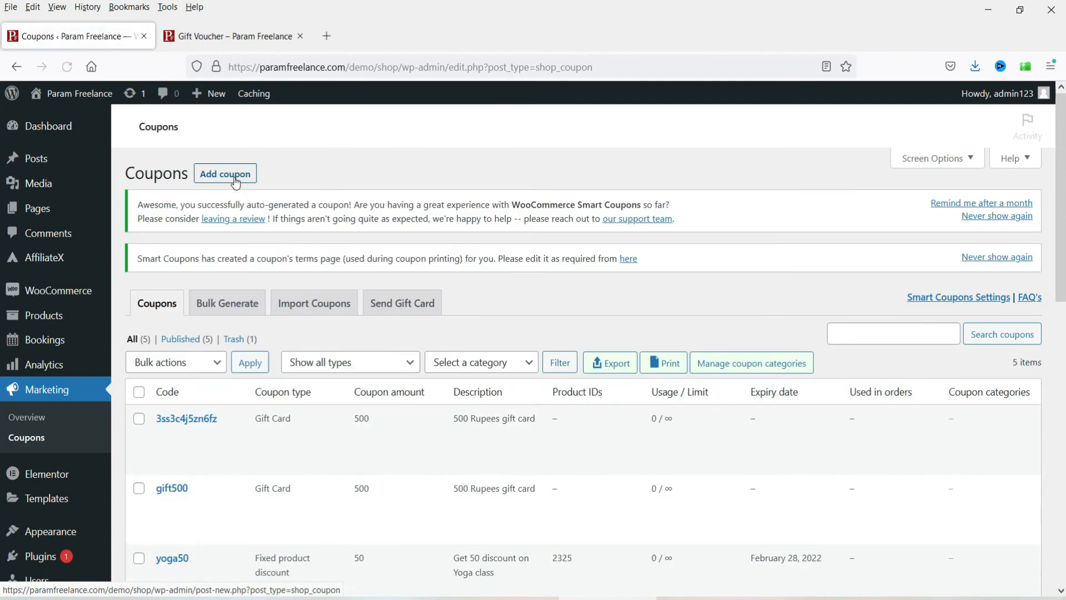
# Step: Add coupon 'giftvoucher' as a Gift Card with 'Coupon value same as product's price' ticked
pyautogui.click(235, 179)
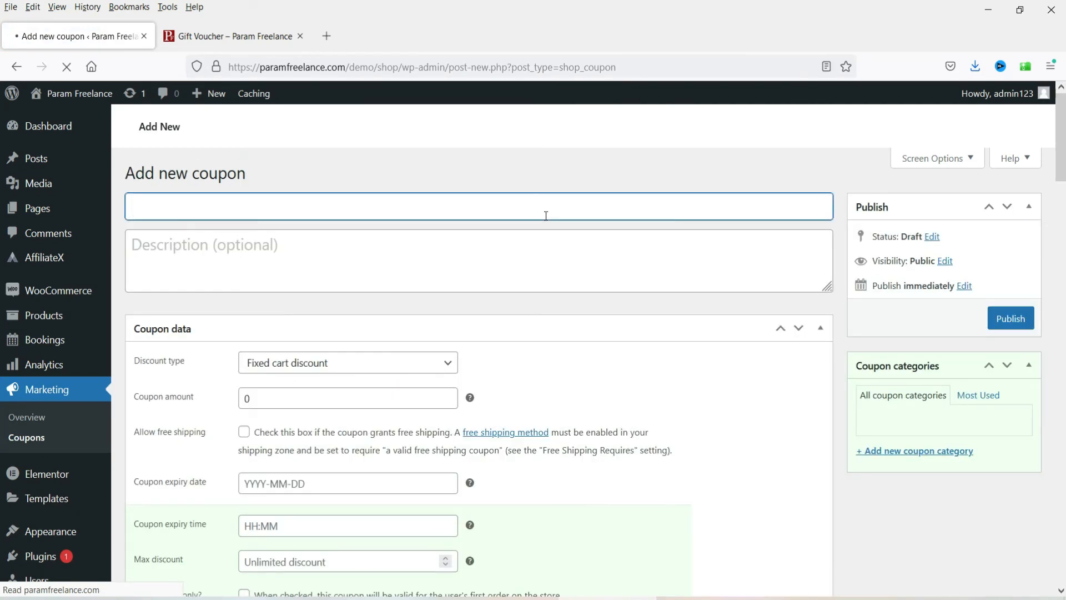
pyautogui.write('gift')
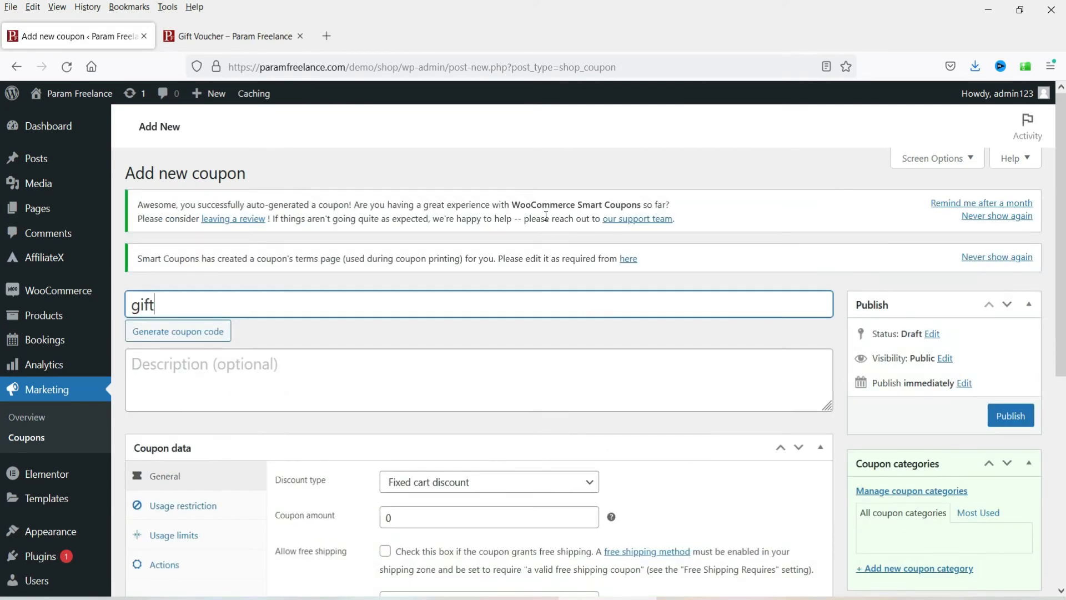
pyautogui.write('voucher')
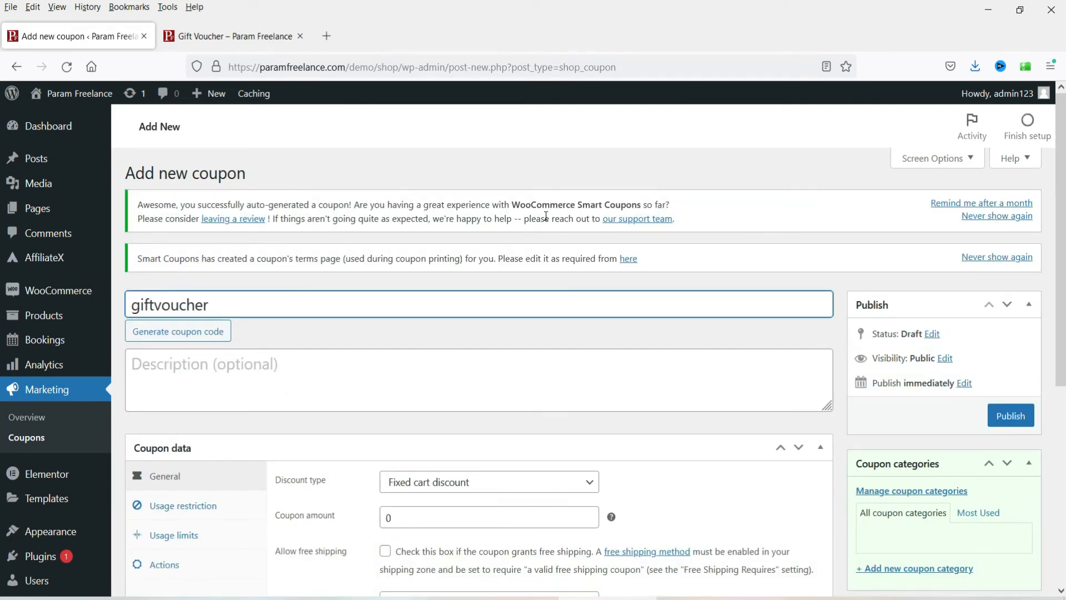
pyautogui.scroll(-3, 731, 245)
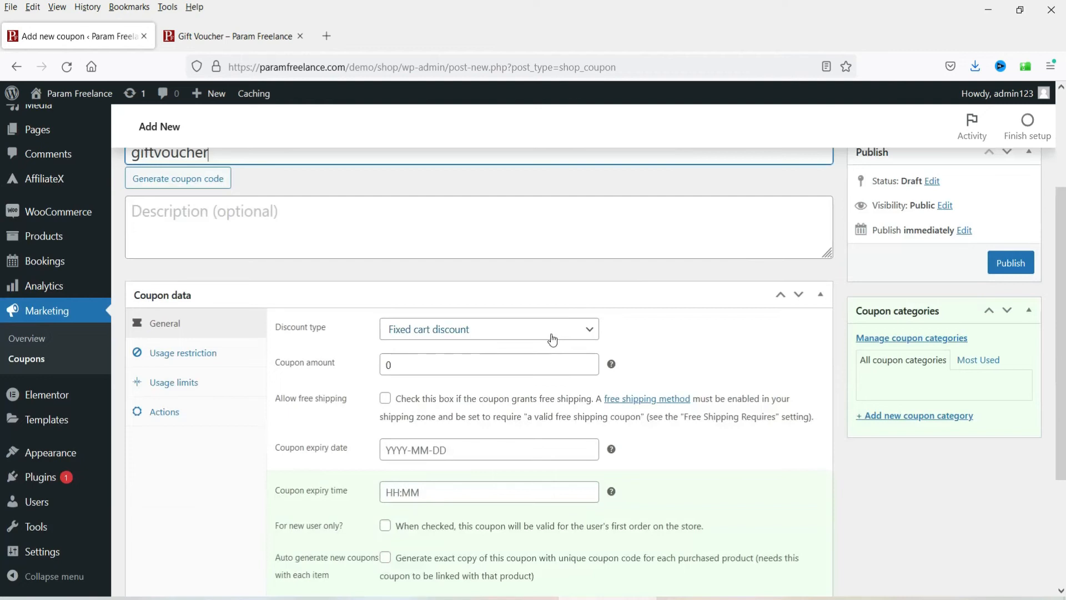
pyautogui.click(552, 338)
pyautogui.click(528, 411)
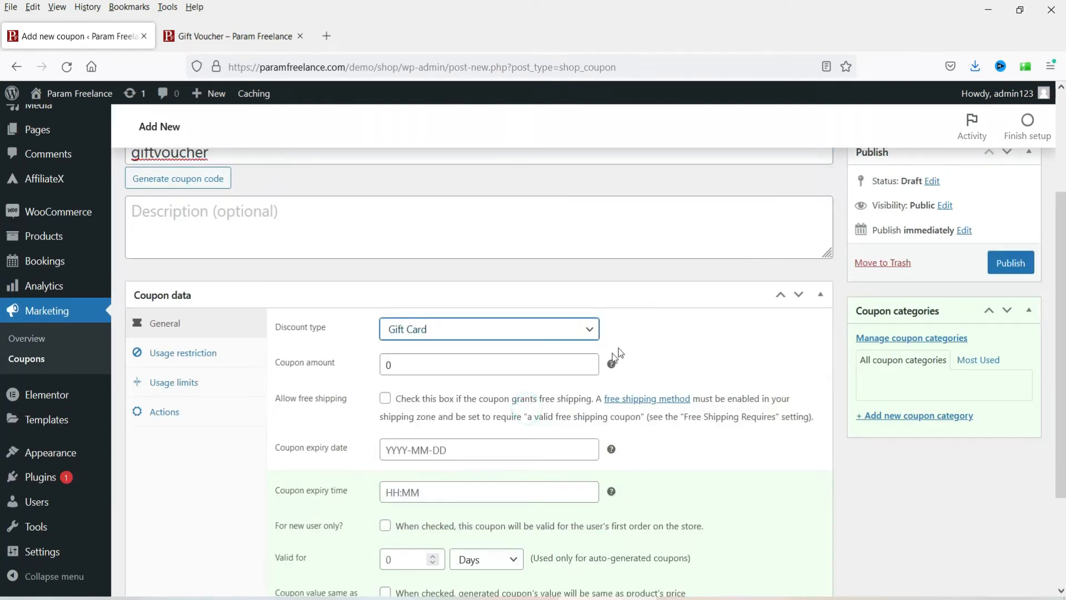
pyautogui.scroll(-2, 632, 353)
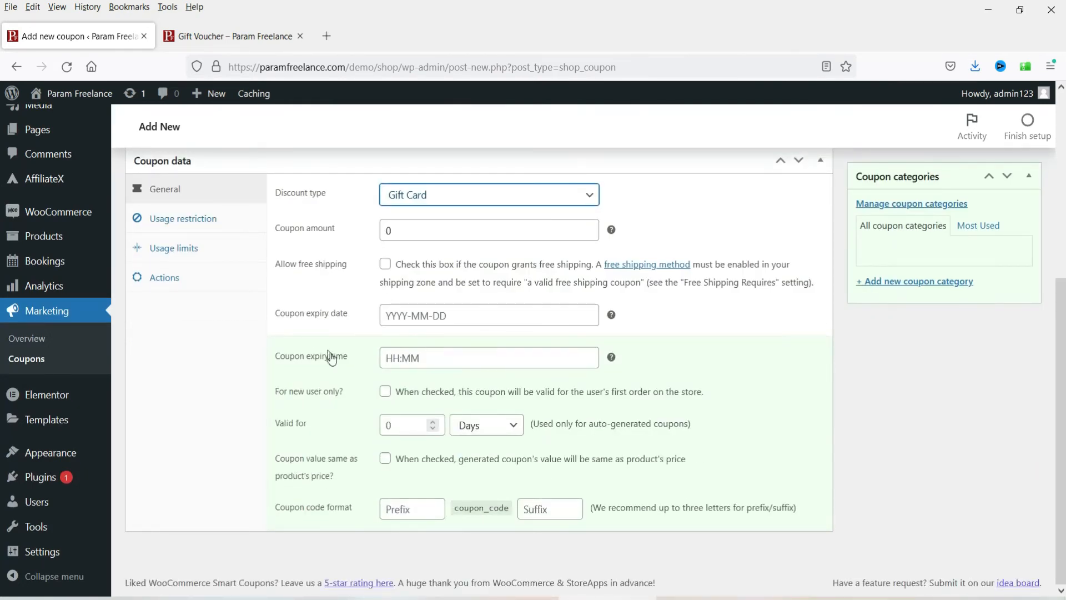
pyautogui.click(384, 460)
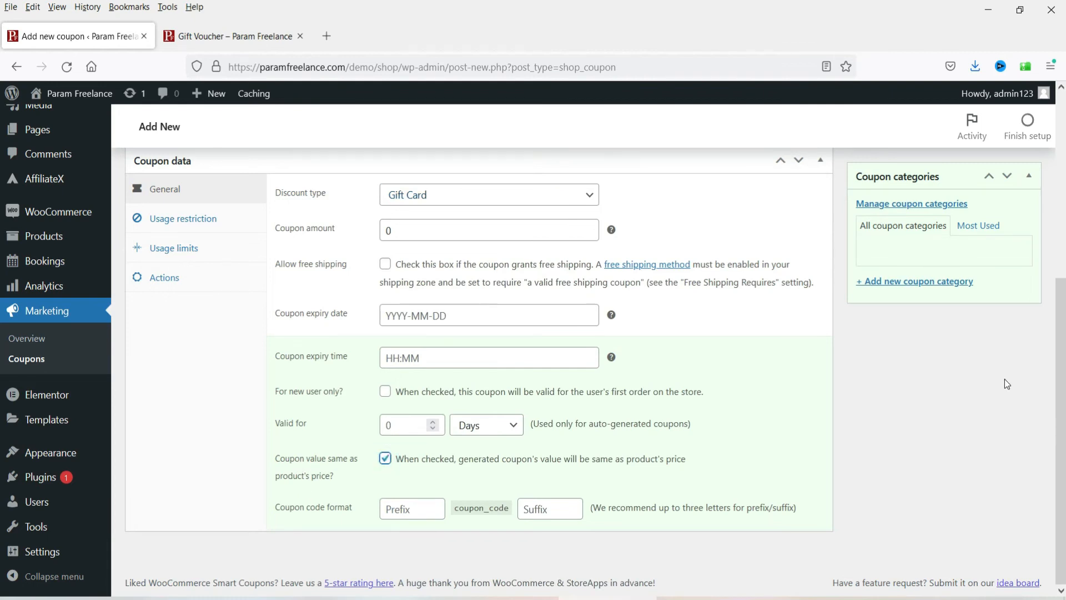
pyautogui.scroll(5, 1005, 379)
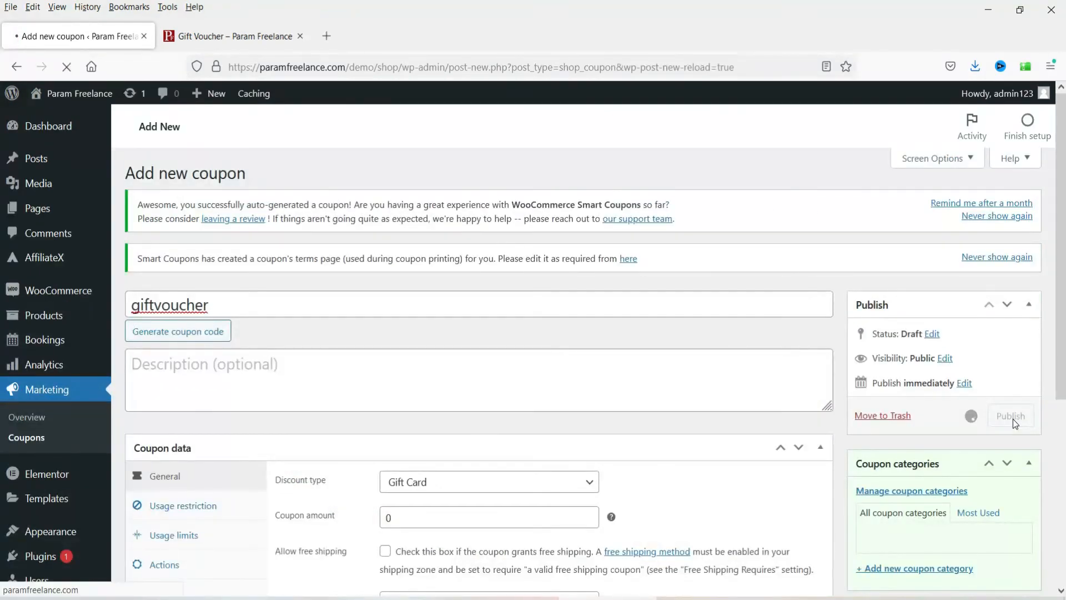
pyautogui.click(233, 36)
pyautogui.rightClick(352, 105)
# Step: Open the Gift Voucher editor in a new tab and attach the giftvoucher coupon under Product data > Coupons
pyautogui.click(395, 116)
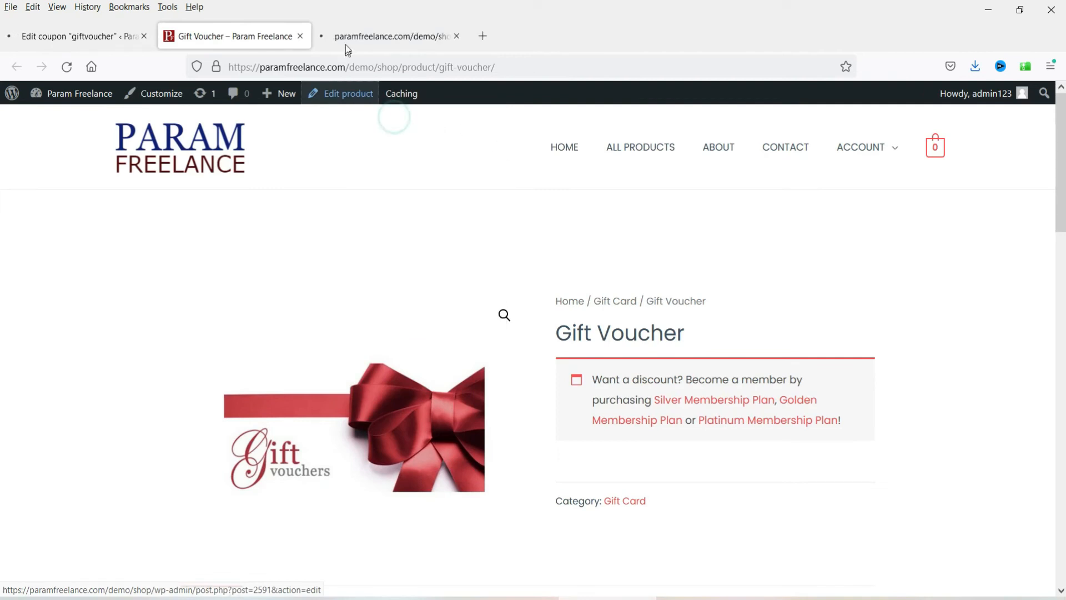
pyautogui.click(369, 37)
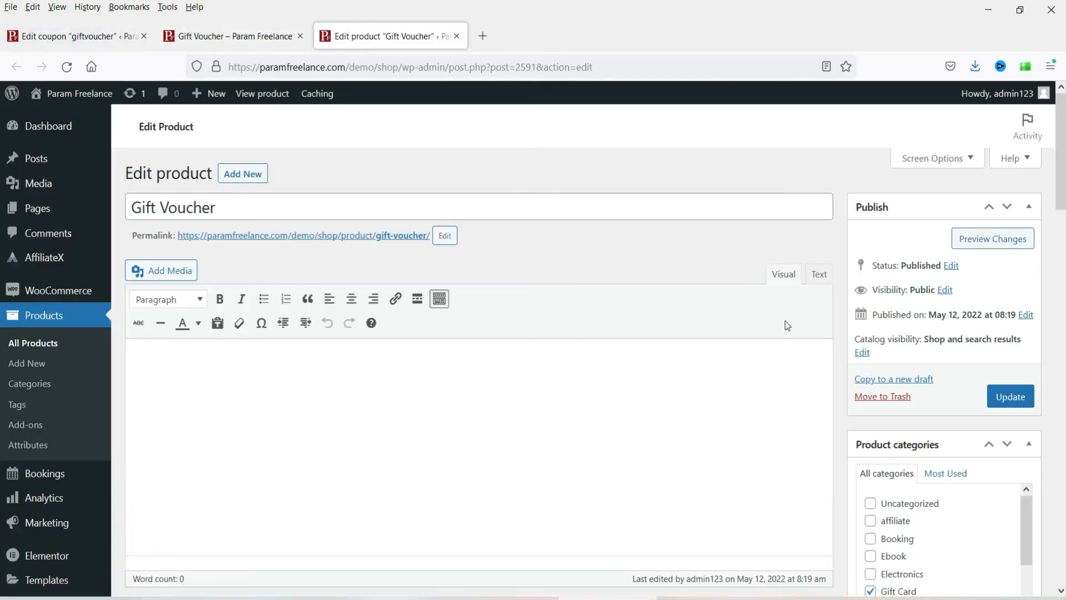
pyautogui.scroll(-10, 555, 400)
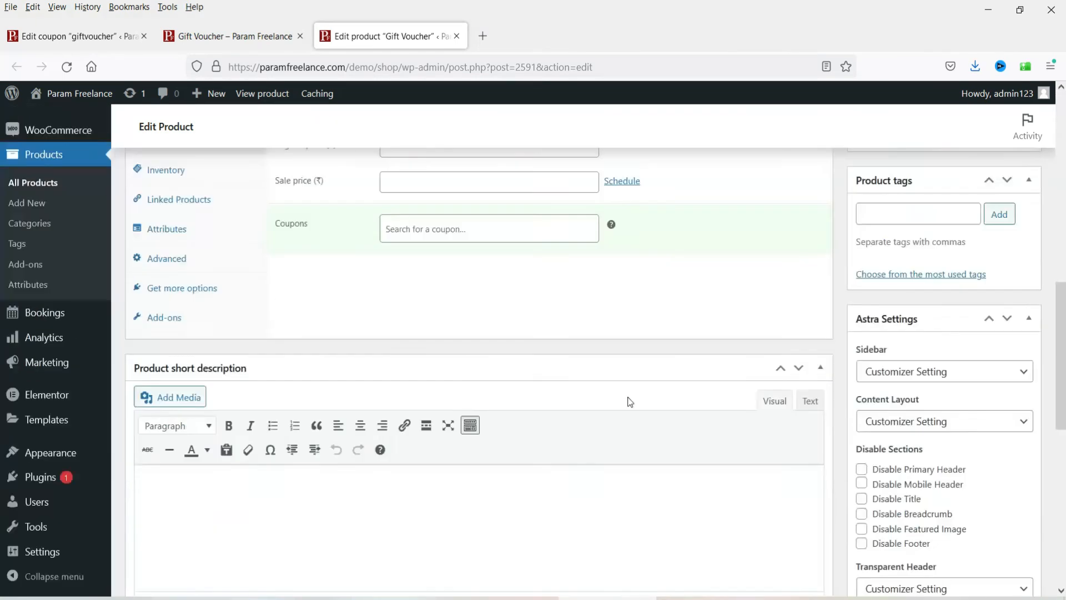
pyautogui.click(423, 234)
pyautogui.write('giftv')
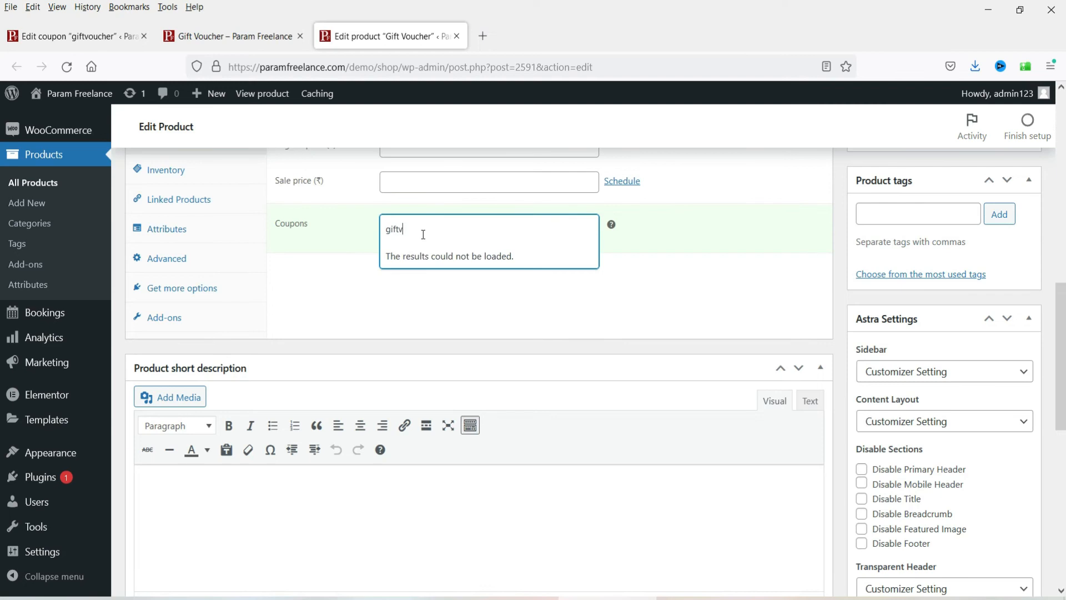
pyautogui.write('o')
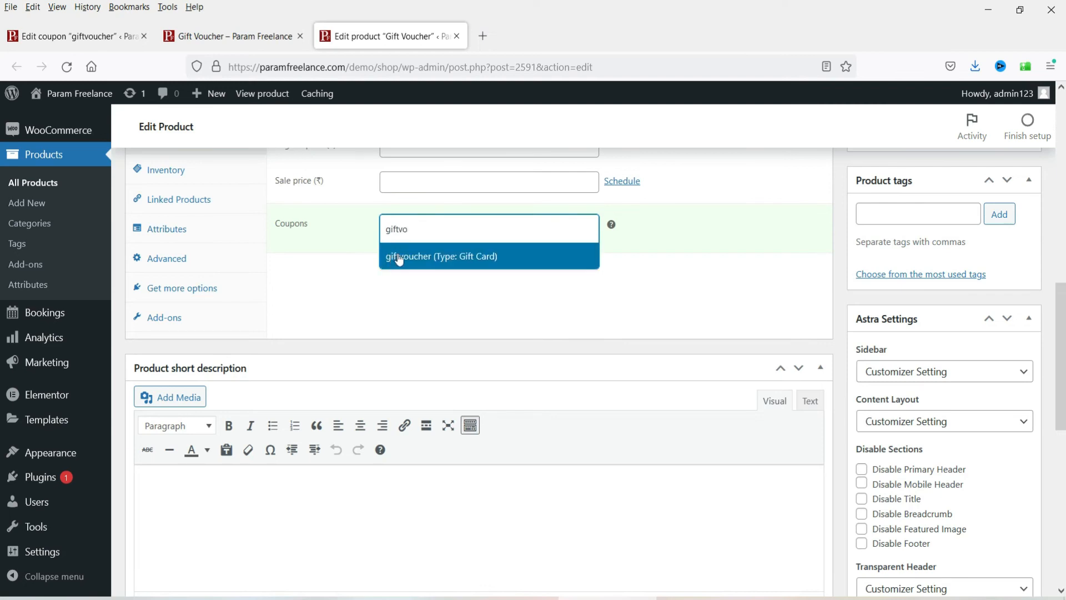
pyautogui.click(395, 257)
# Step: Update the Gift Voucher product to save the attached coupon
pyautogui.scroll(3, 798, 338)
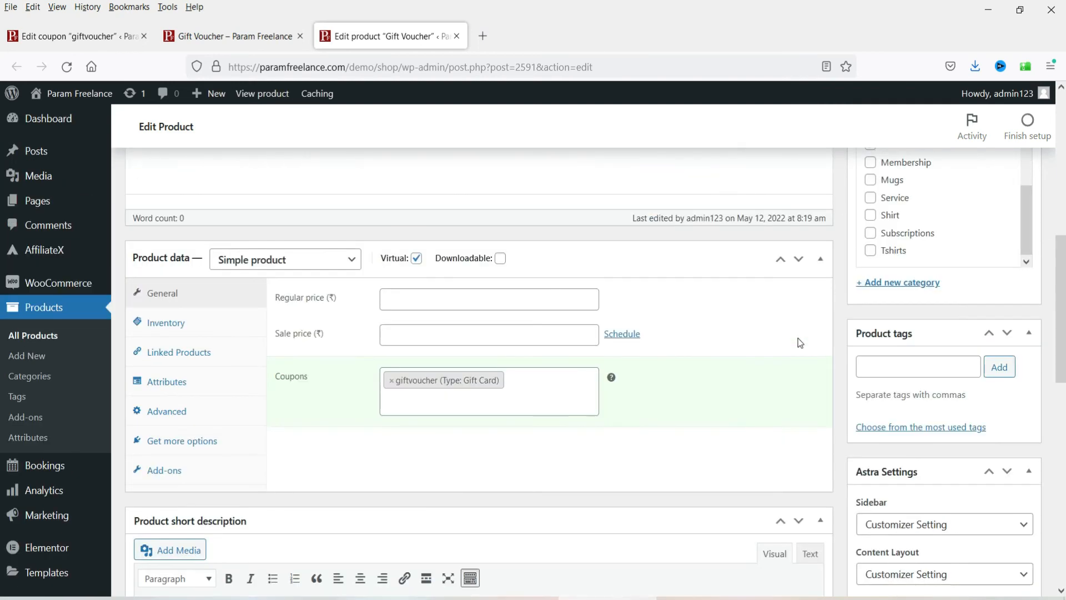
pyautogui.scroll(4, 798, 339)
pyautogui.click(1006, 273)
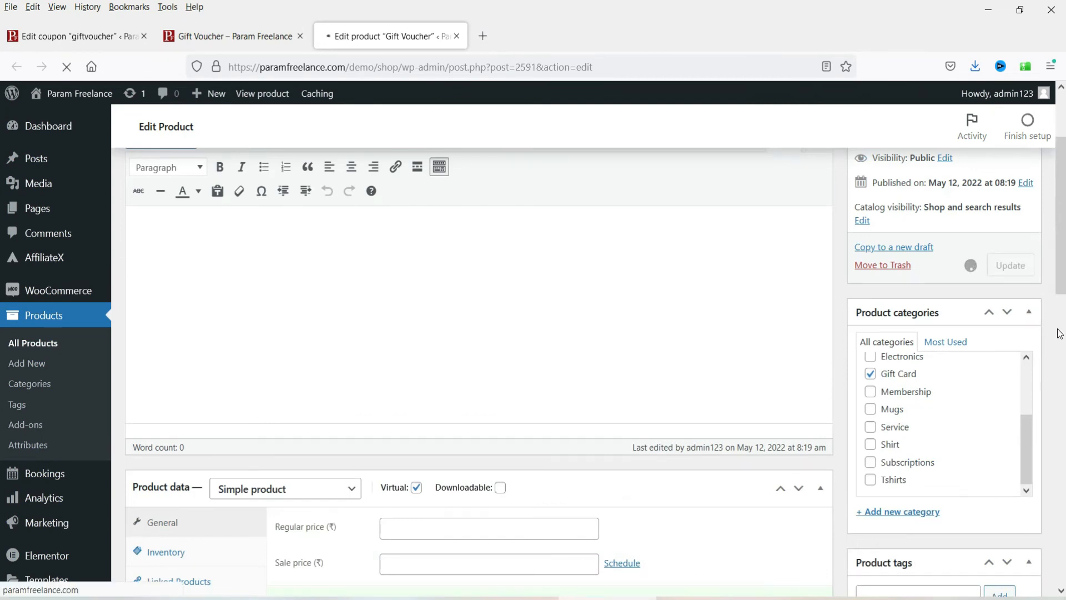
pyautogui.click(206, 38)
# Step: Reload the Gift Voucher page, enter 1250 as the gift card amount and add it to the cart
pyautogui.click(67, 68)
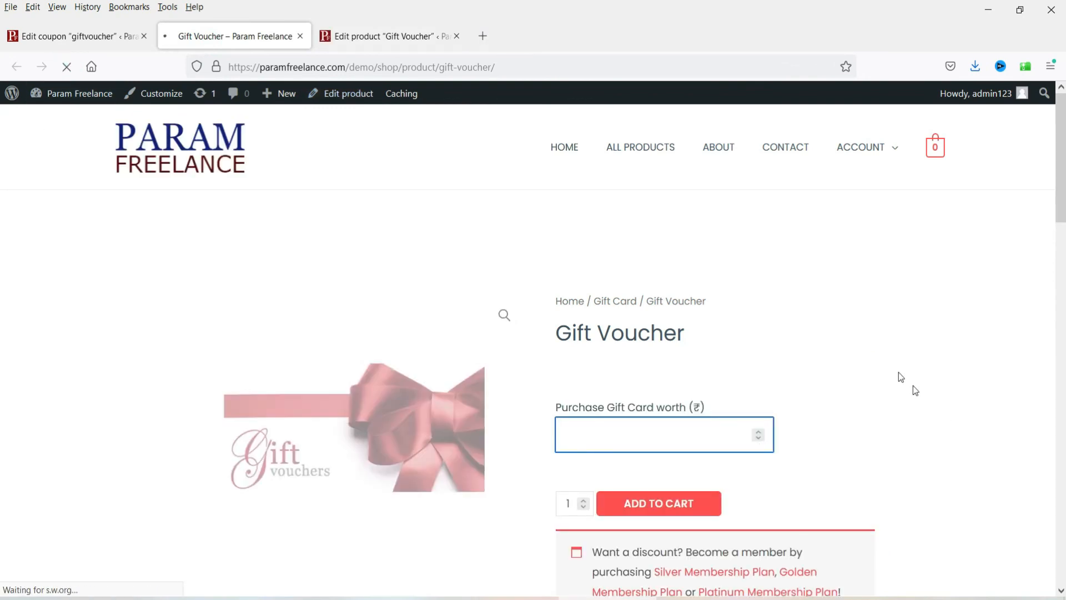
pyautogui.scroll(-3, 938, 336)
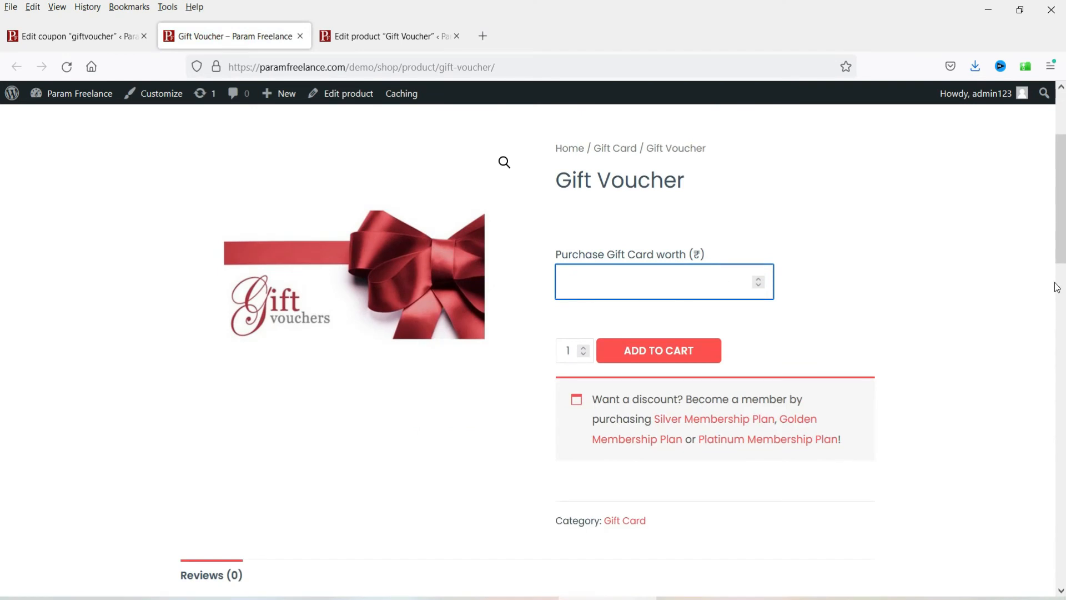
pyautogui.write('1250')
pyautogui.click(675, 353)
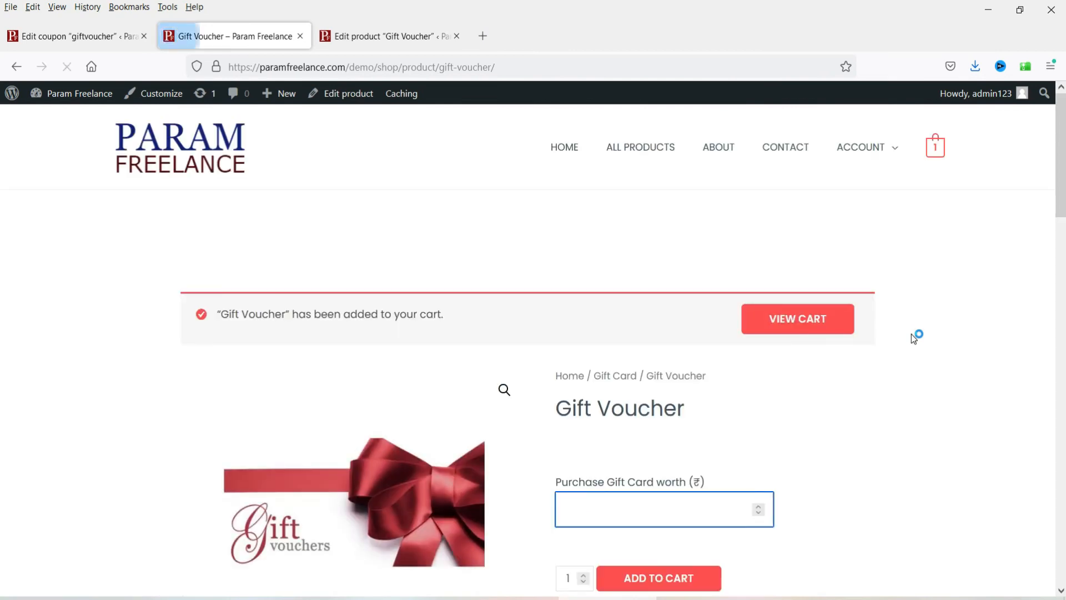
pyautogui.click(786, 318)
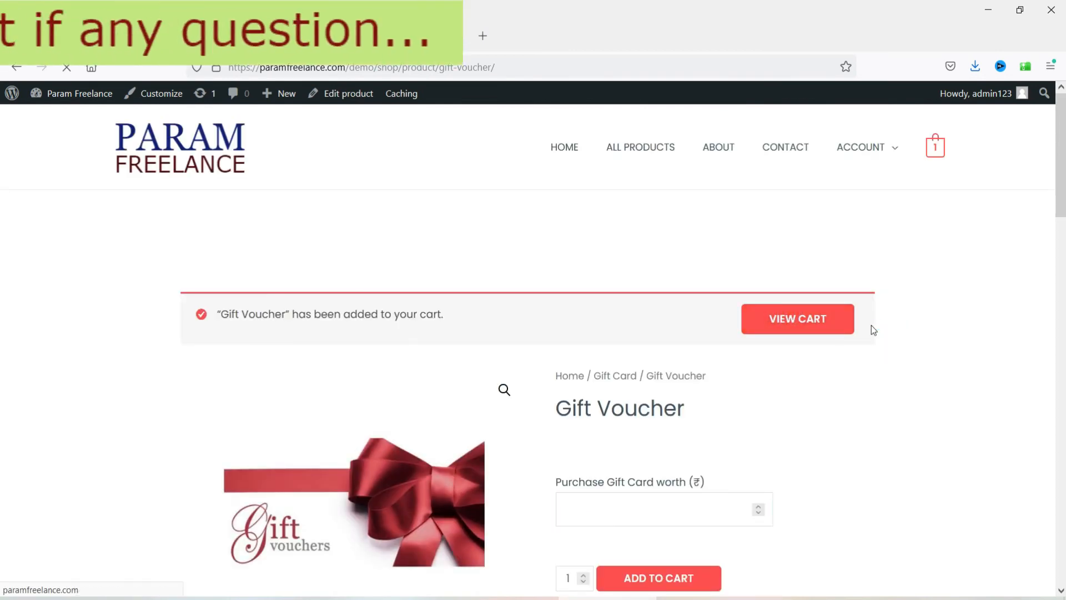
# Step: At checkout, choose to gift the order to someone else and fill in the suggested recipient e-mail
pyautogui.scroll(-4, 894, 315)
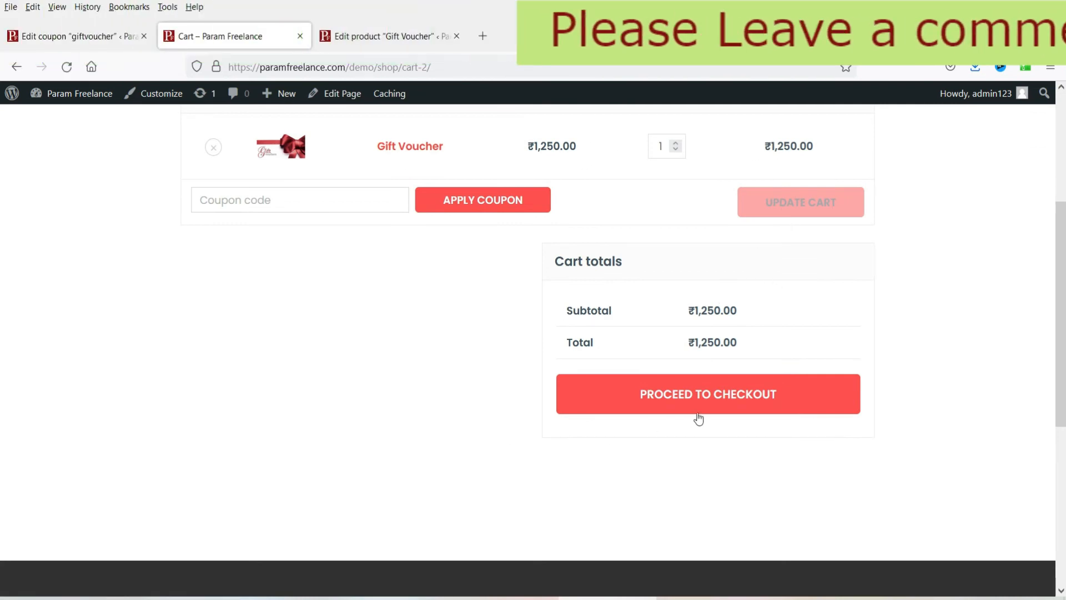
pyautogui.click(723, 405)
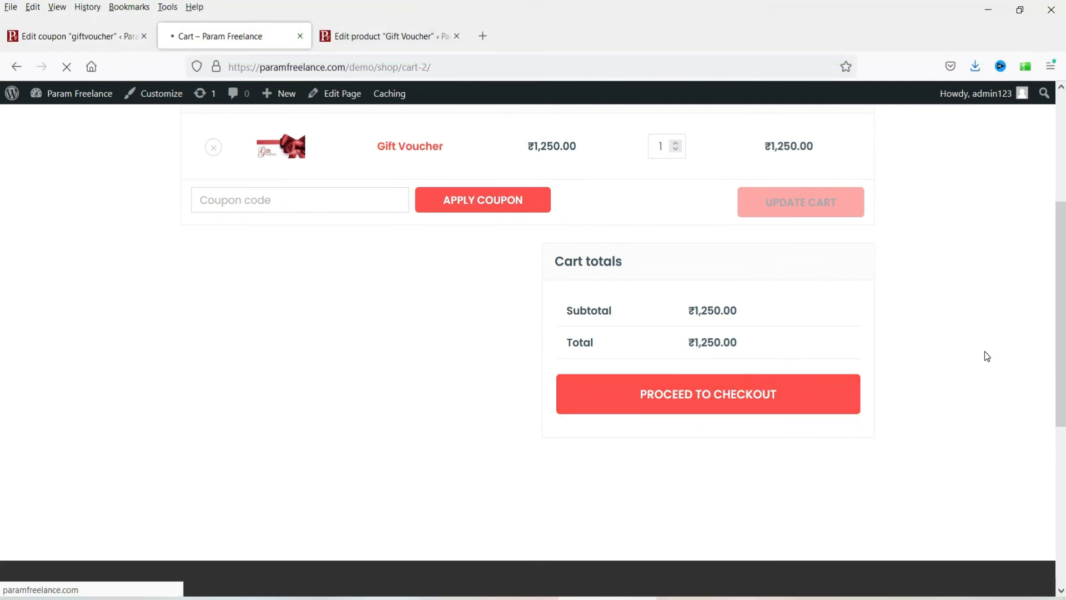
pyautogui.scroll(-4, 960, 336)
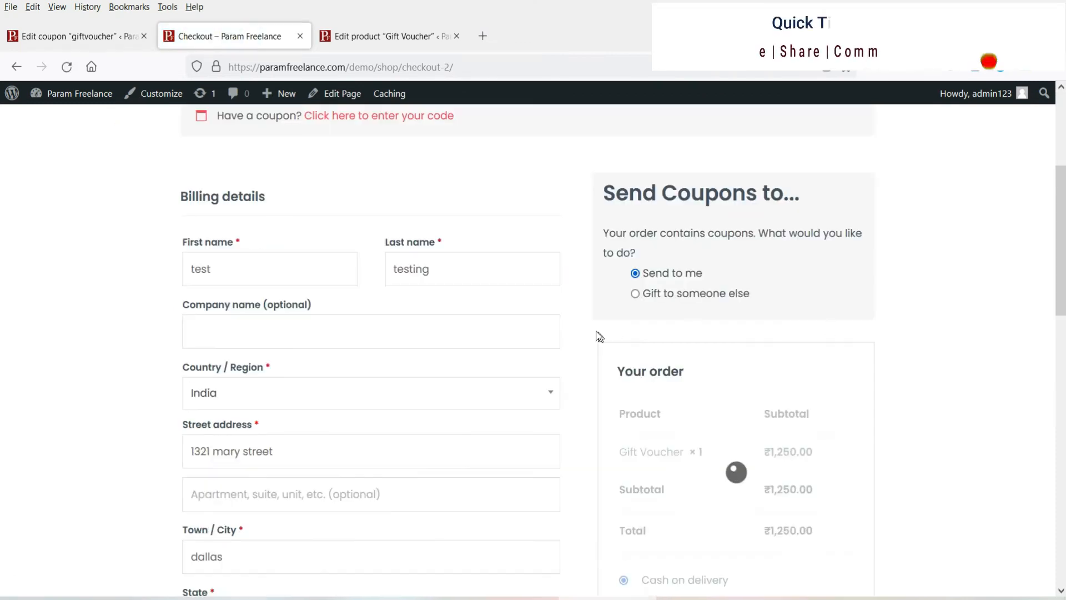
pyautogui.click(636, 295)
pyautogui.click(662, 378)
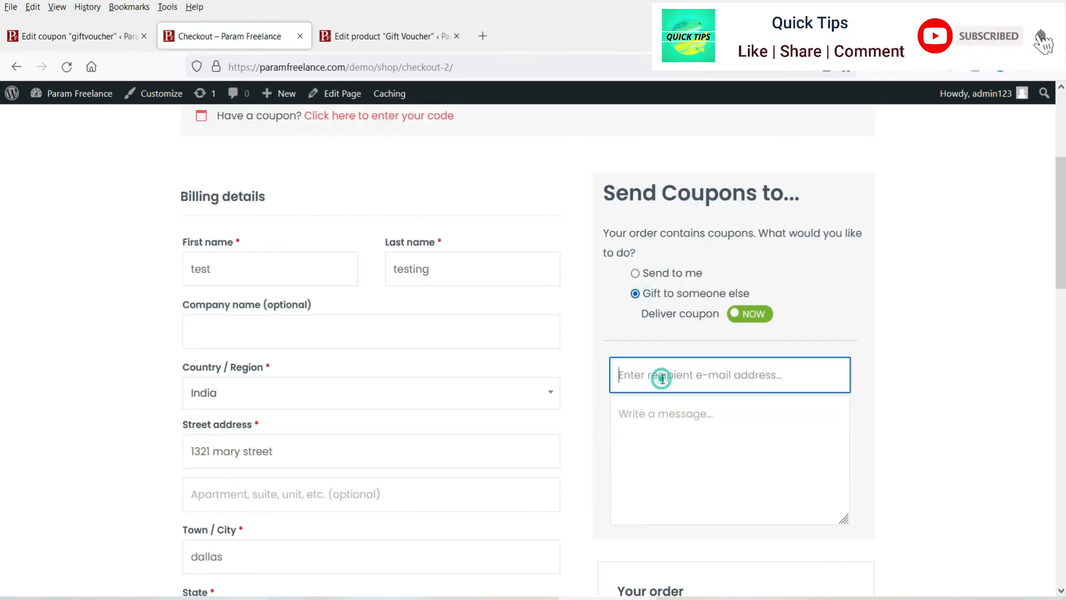
pyautogui.write('info')
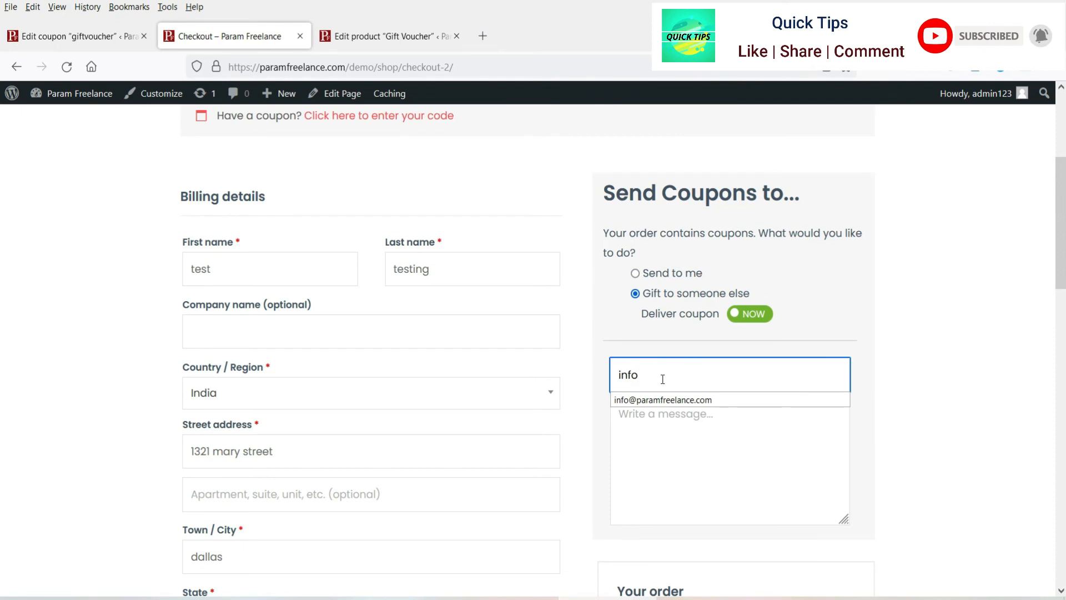
pyautogui.click(637, 400)
# Step: Add the gift message 'Enjoy New Gift Card' and place the order
pyautogui.click(655, 439)
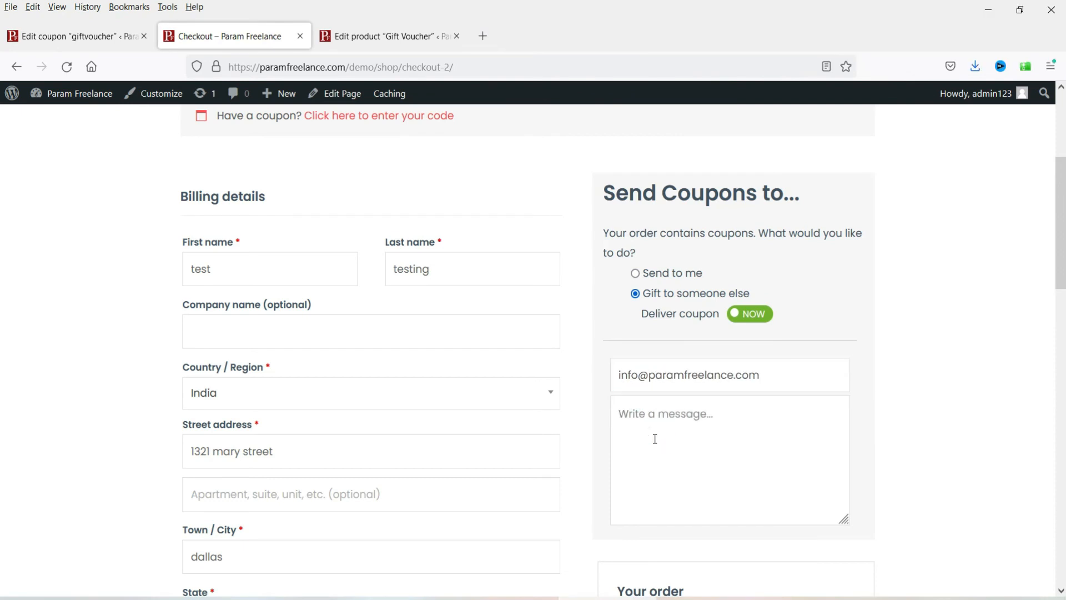
pyautogui.write('Enjoy N')
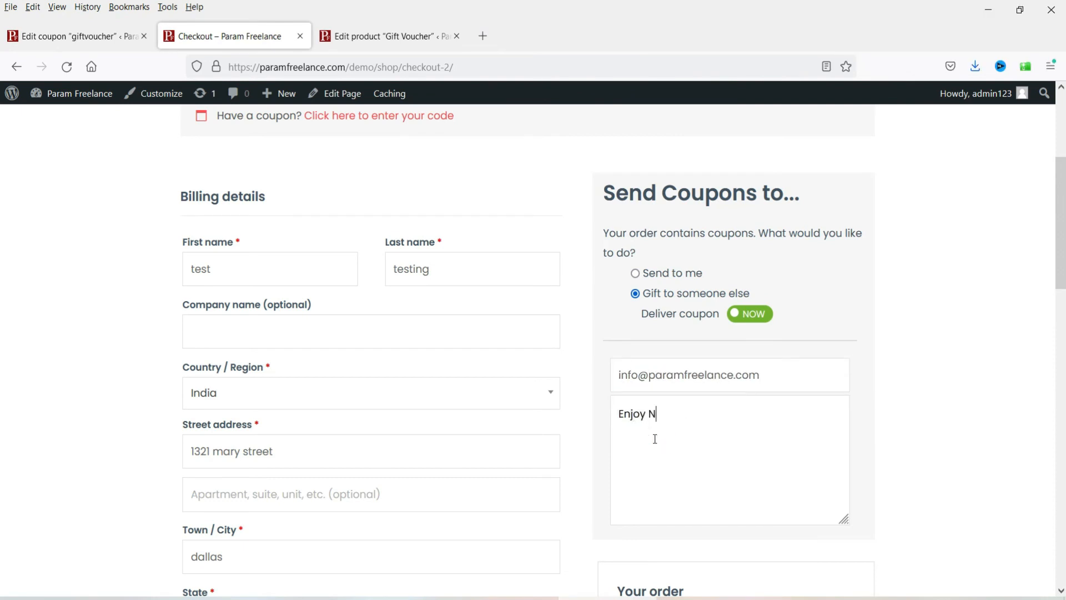
pyautogui.write('ew Gift Card.')
pyautogui.scroll(4, 904, 443)
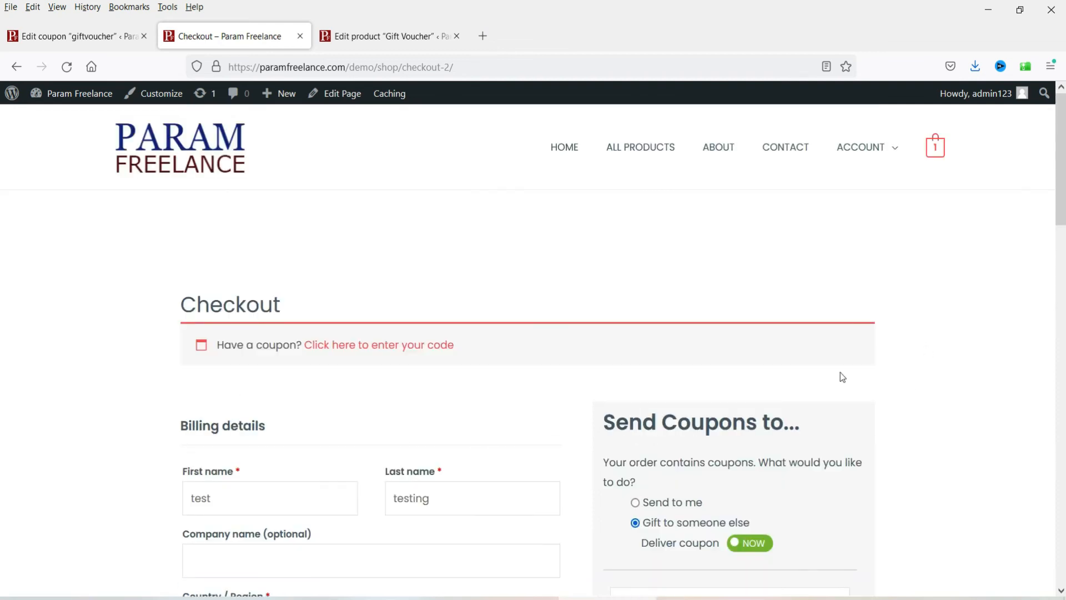
pyautogui.scroll(-7, 939, 311)
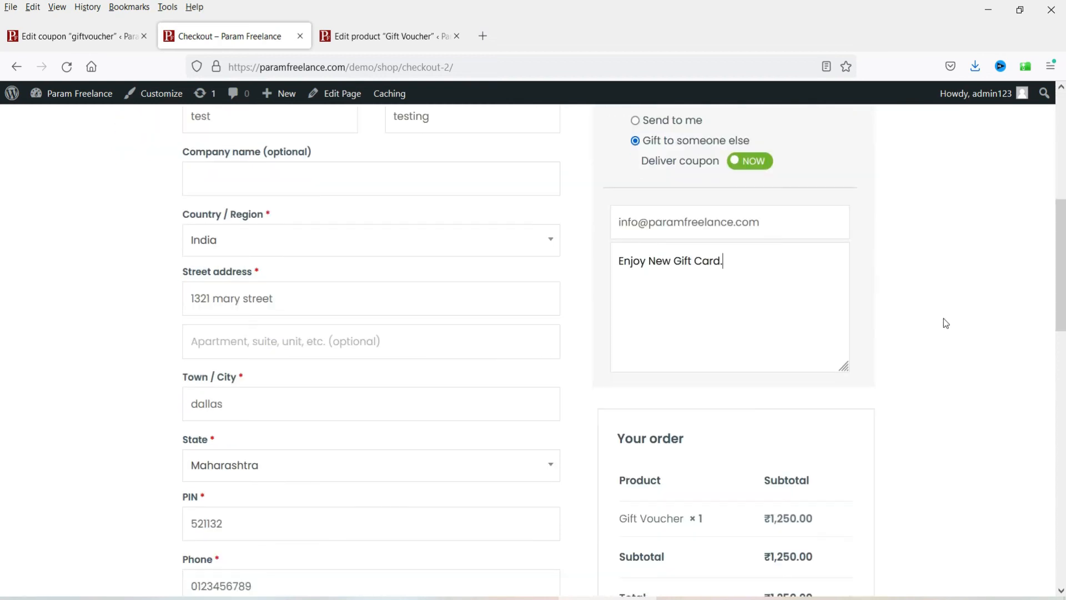
pyautogui.scroll(-4, 944, 328)
pyautogui.scroll(-9, 874, 355)
pyautogui.click(730, 248)
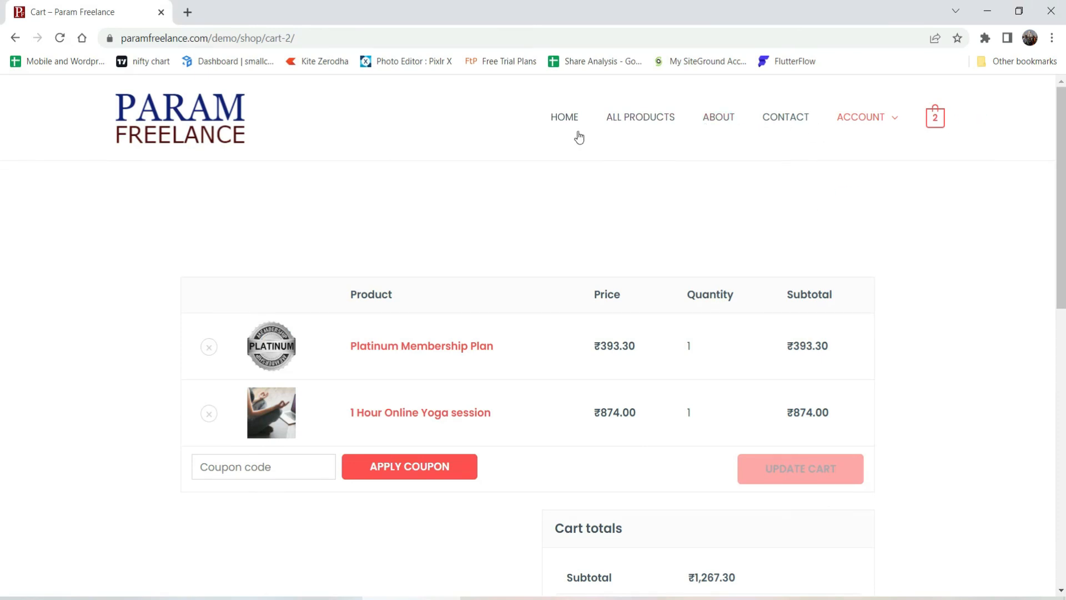
# Step: From the shop home page, open My Account's Coupons section to check for the gift card
pyautogui.click(567, 121)
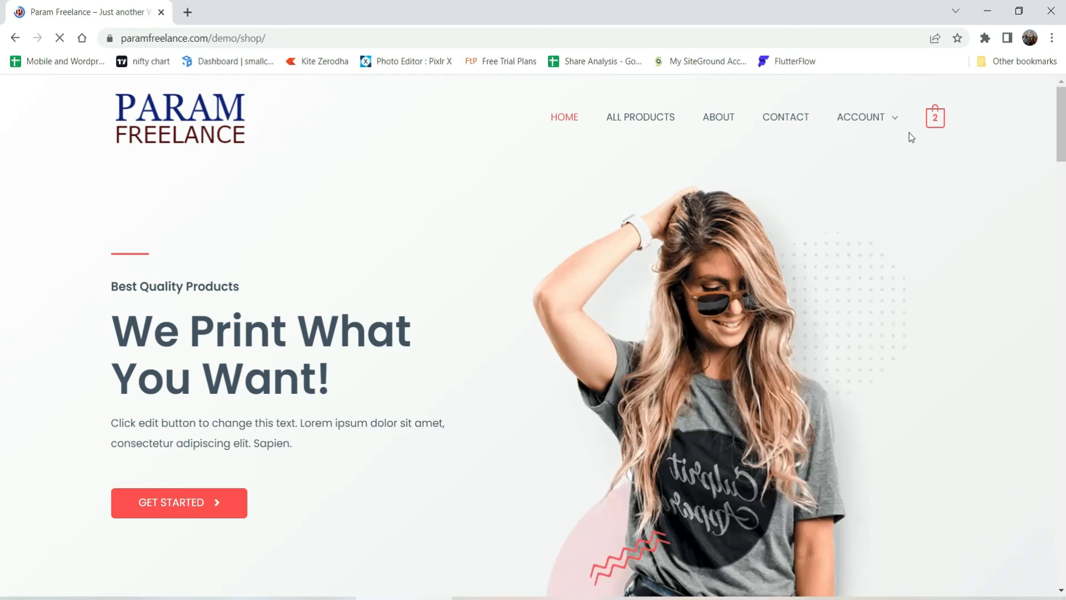
pyautogui.moveTo(872, 142)
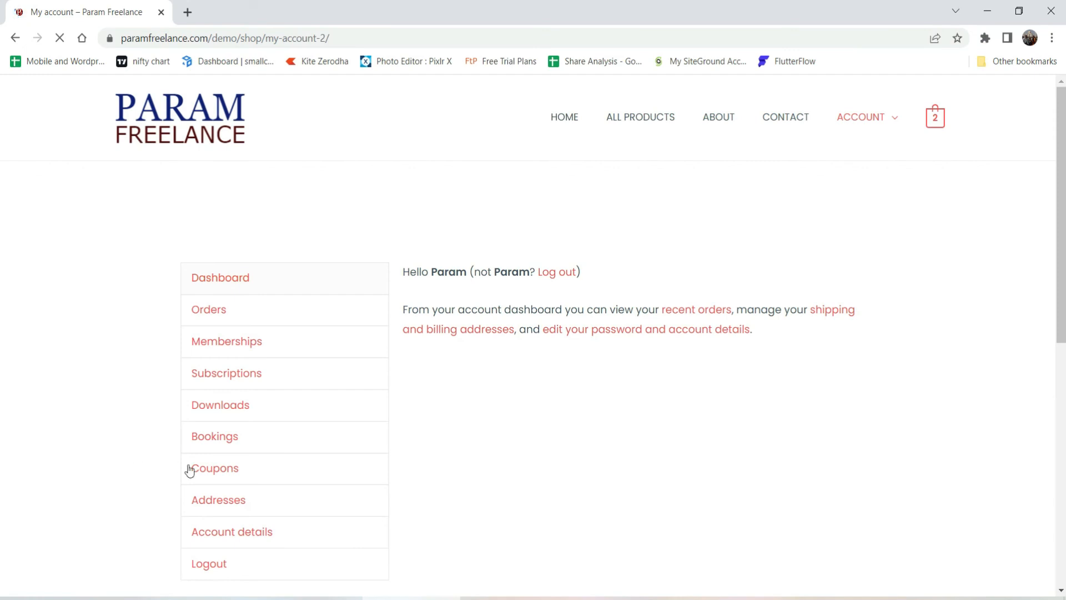
pyautogui.click(226, 469)
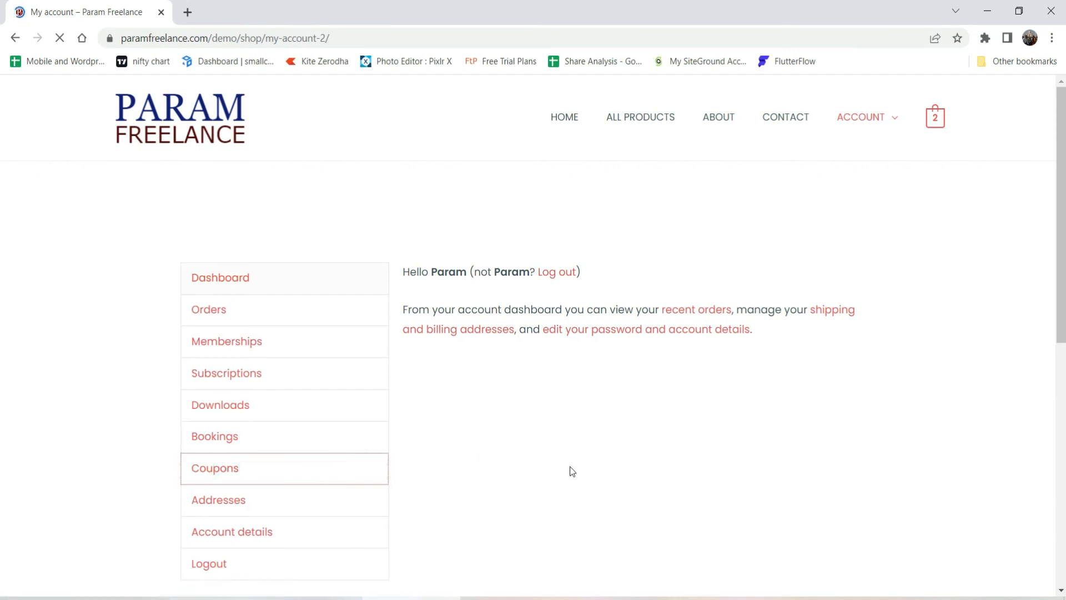
pyautogui.scroll(-2, 656, 434)
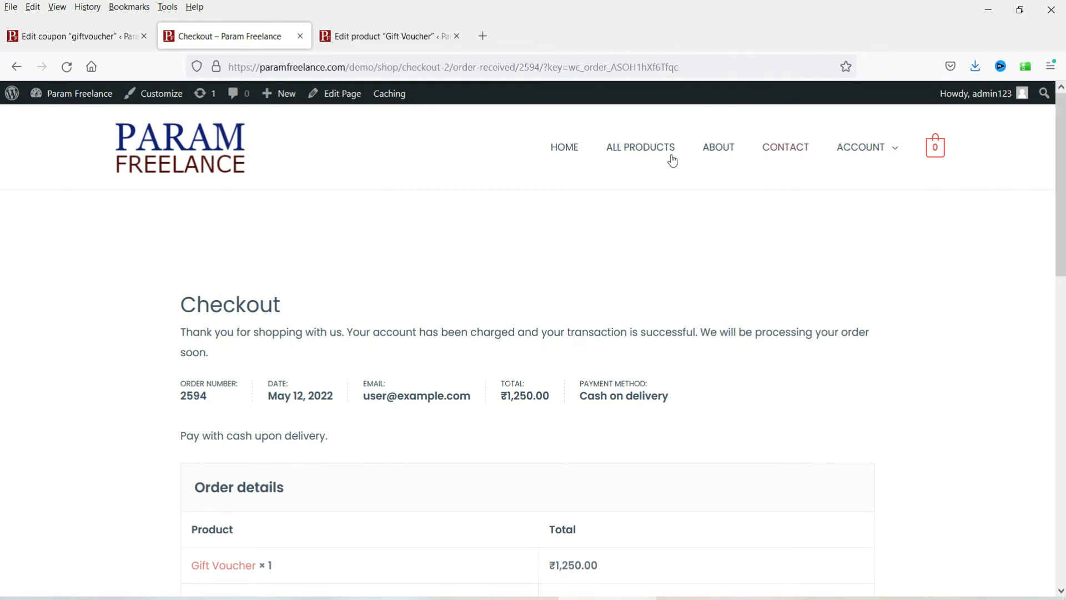
# Step: From All Products, open Gift Voucher and add one worth 700 to the cart
pyautogui.click(642, 147)
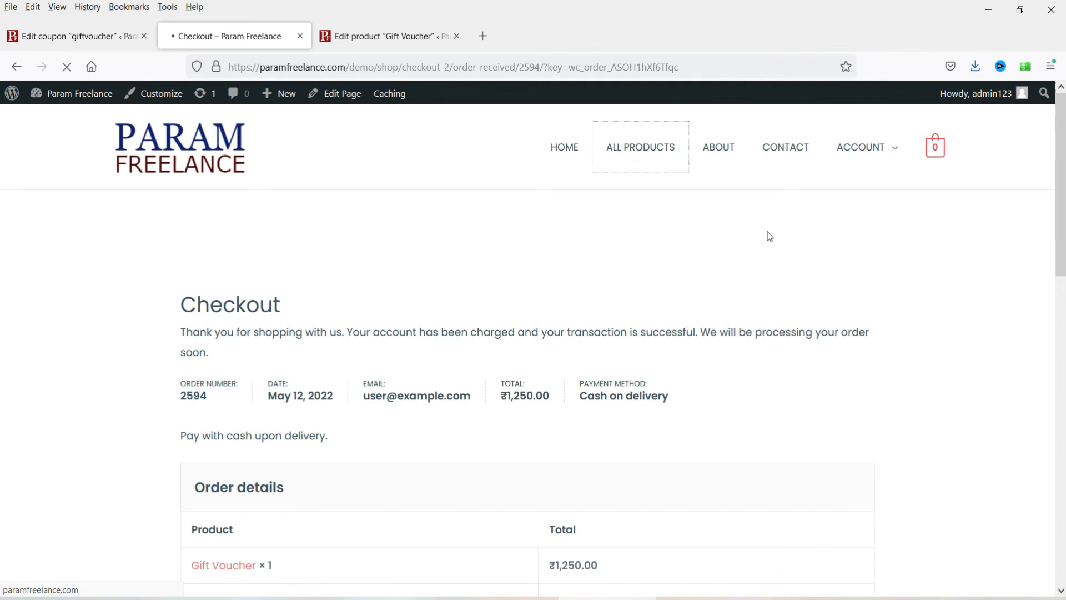
pyautogui.scroll(-5, 759, 233)
pyautogui.click(772, 451)
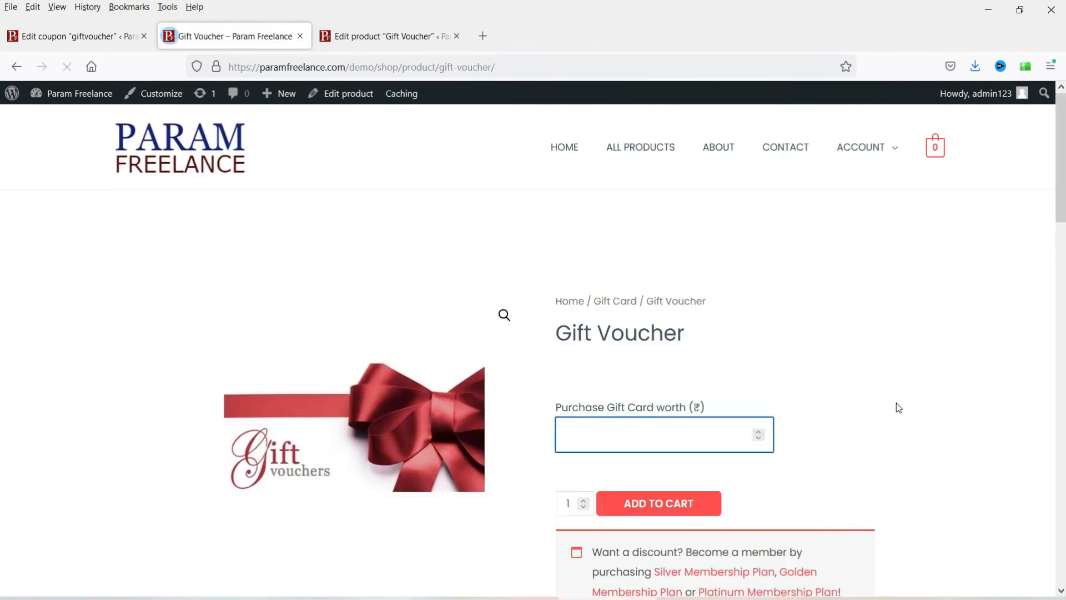
pyautogui.write('700')
pyautogui.scroll(-3, 847, 419)
pyautogui.click(664, 360)
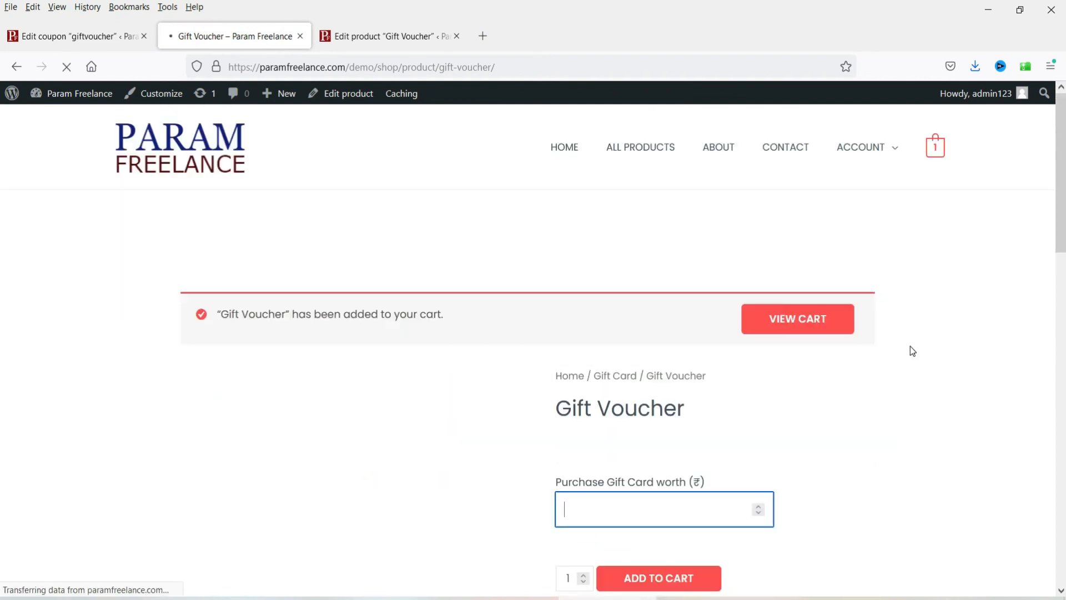
# Step: View the cart, proceed to checkout and place the ₹700 Gift Voucher order
pyautogui.scroll(-6, 911, 351)
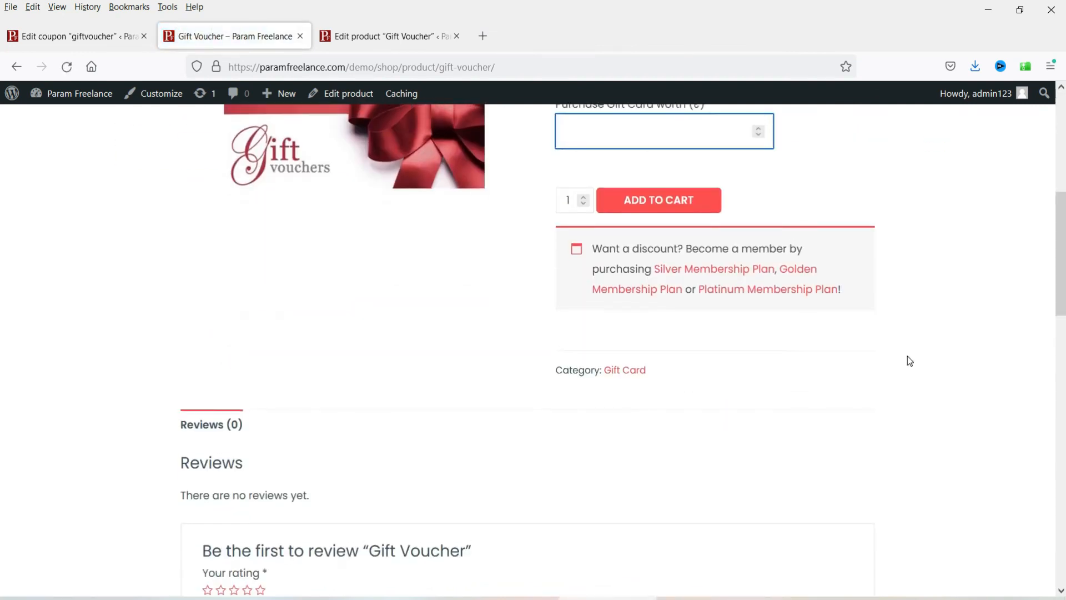
pyautogui.click(814, 261)
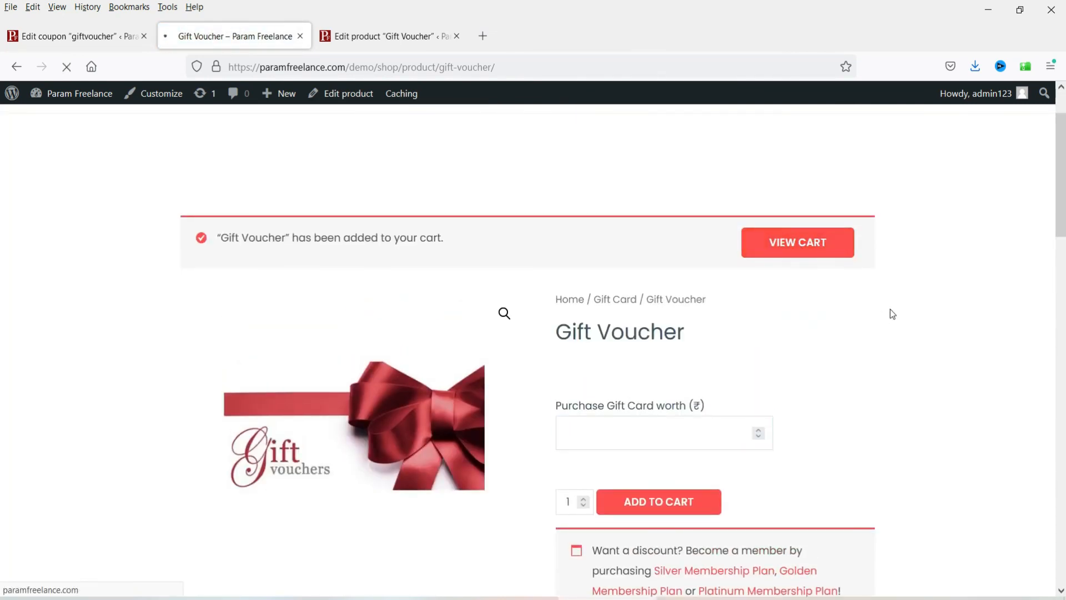
pyautogui.click(725, 469)
pyautogui.scroll(-3, 966, 378)
pyautogui.scroll(-10, 922, 364)
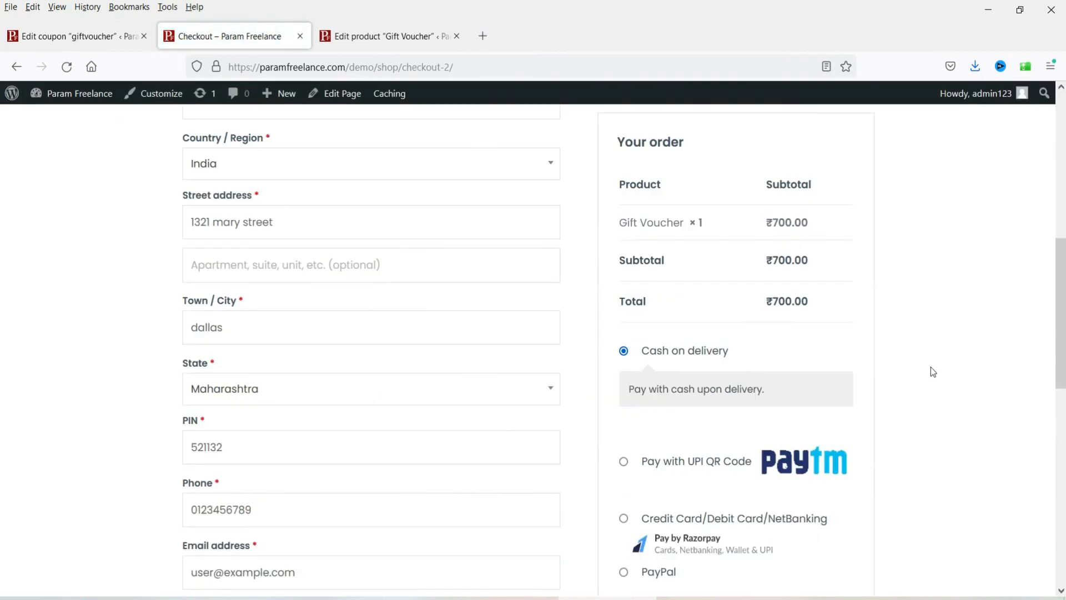
pyautogui.click(718, 398)
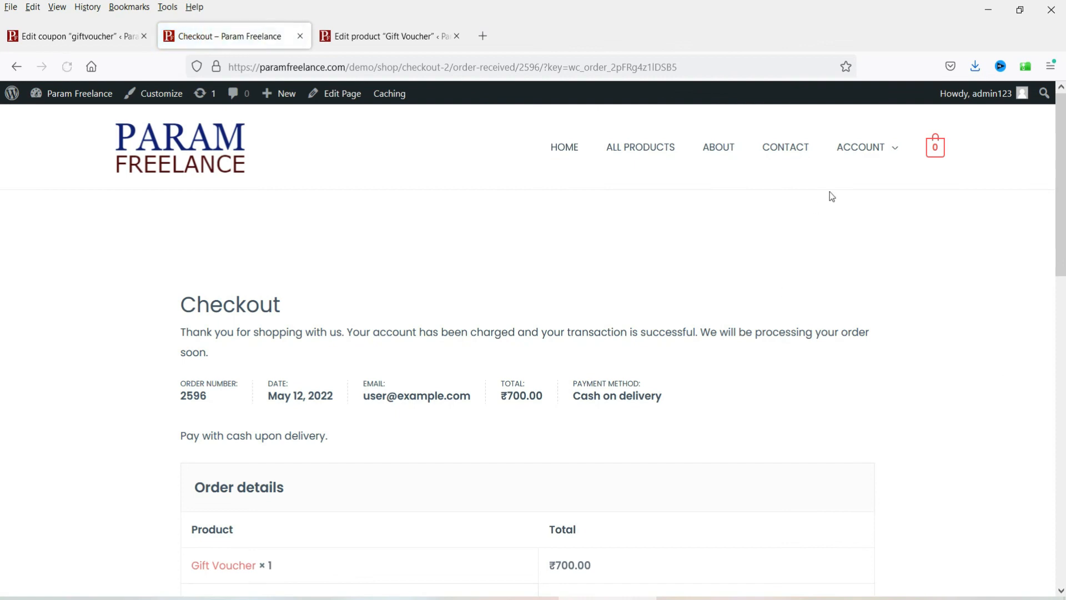
# Step: Open My Account > Coupons to see the ₹700 gift card and ₹700.00 total credit
pyautogui.click(874, 191)
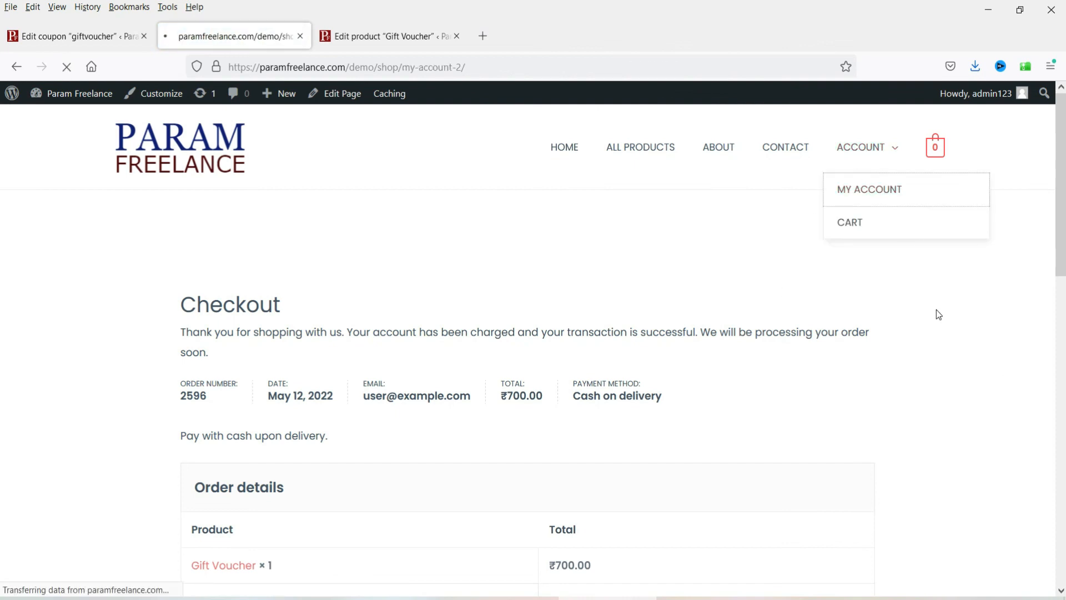
pyautogui.scroll(-3, 928, 291)
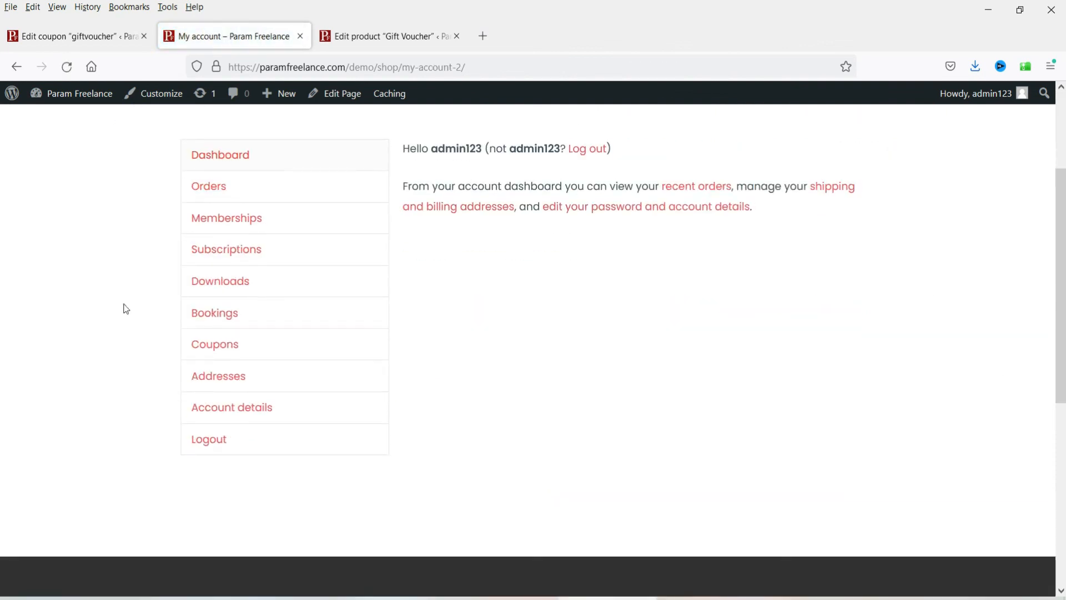
pyautogui.click(223, 350)
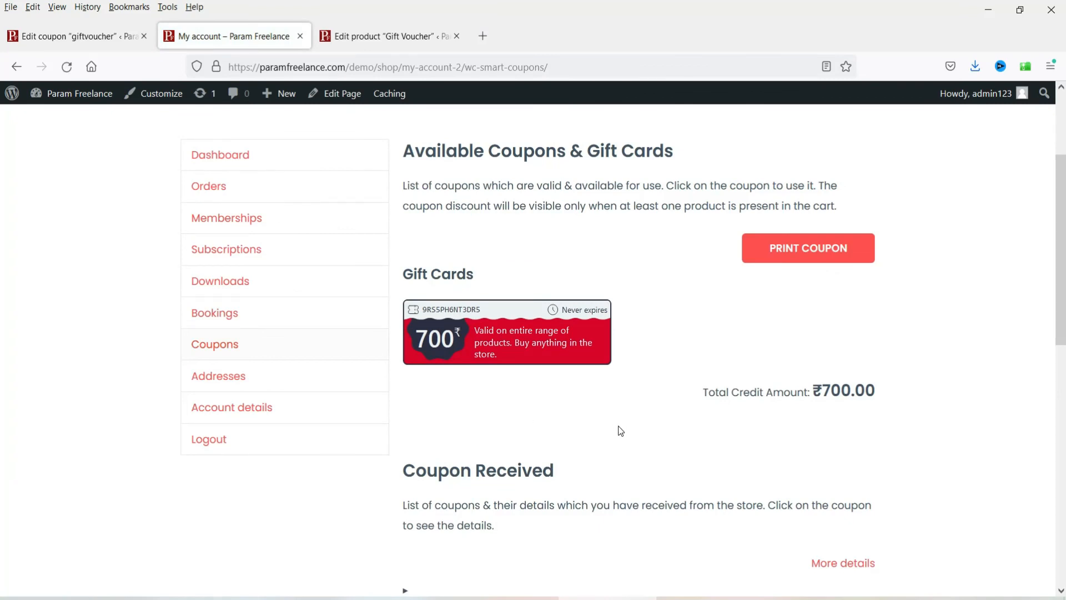
pyautogui.scroll(3, 621, 431)
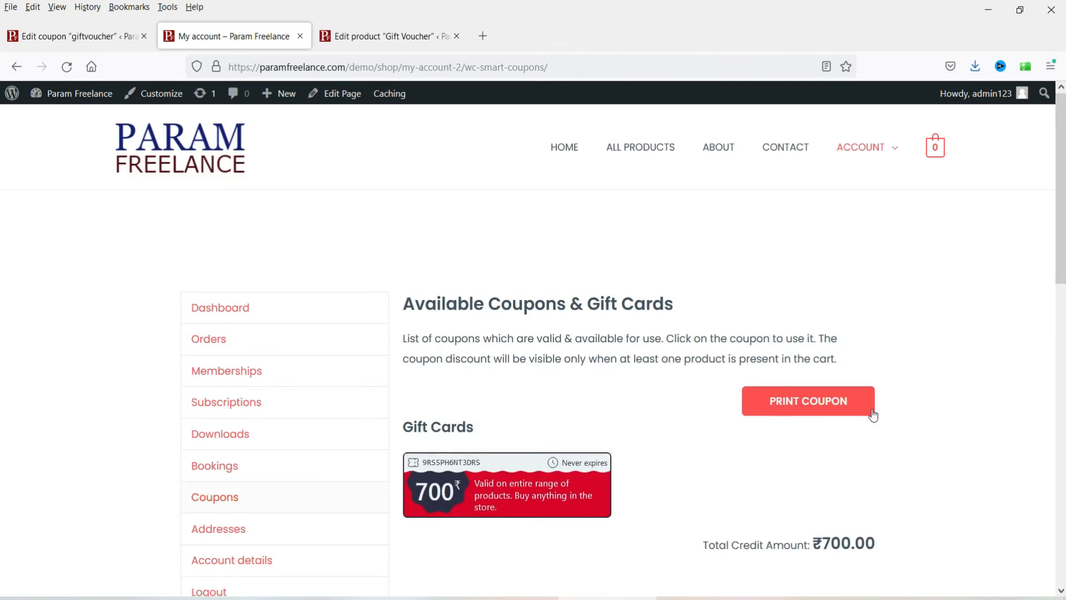
# Step: On the giftvoucher coupon edit screen, review the Usage restriction and Usage limits tabs (unlimited per coupon and user)
pyautogui.click(78, 36)
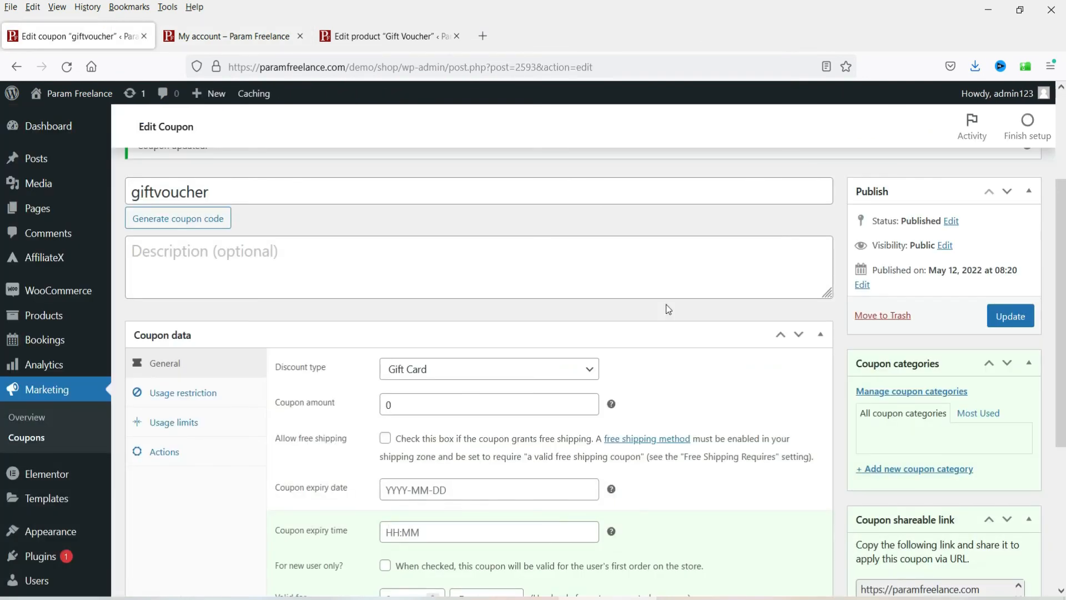
pyautogui.scroll(-3, 309, 355)
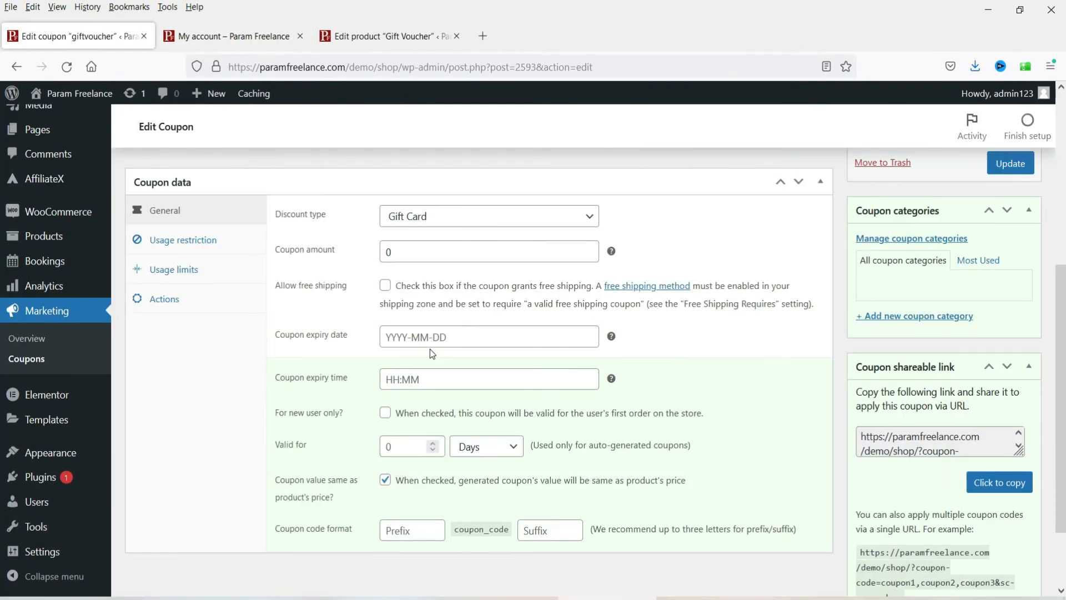
pyautogui.scroll(-2, 323, 391)
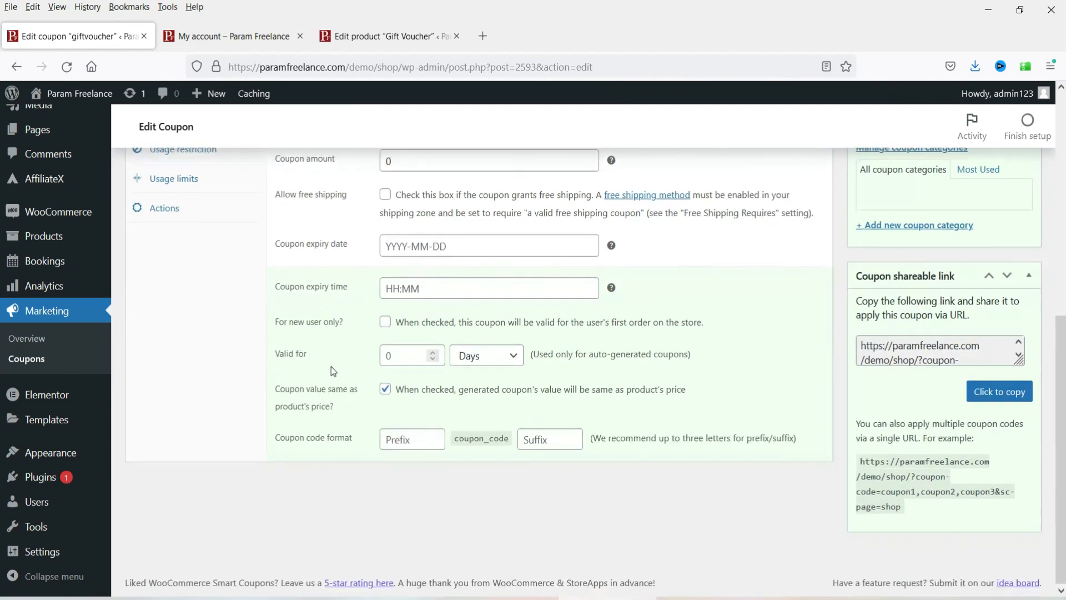
pyautogui.scroll(3, 217, 271)
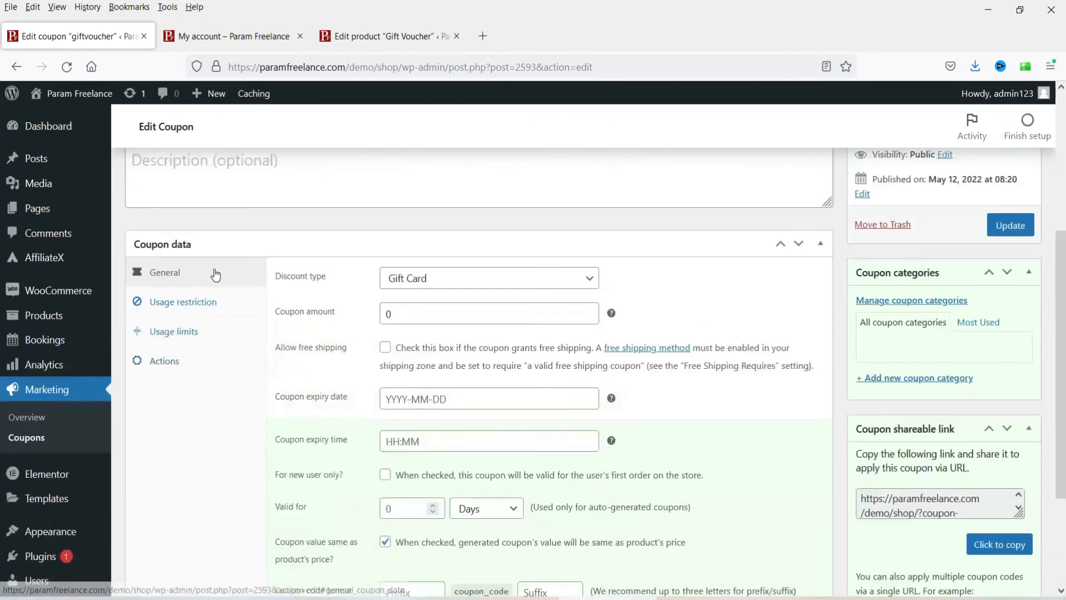
pyautogui.click(174, 304)
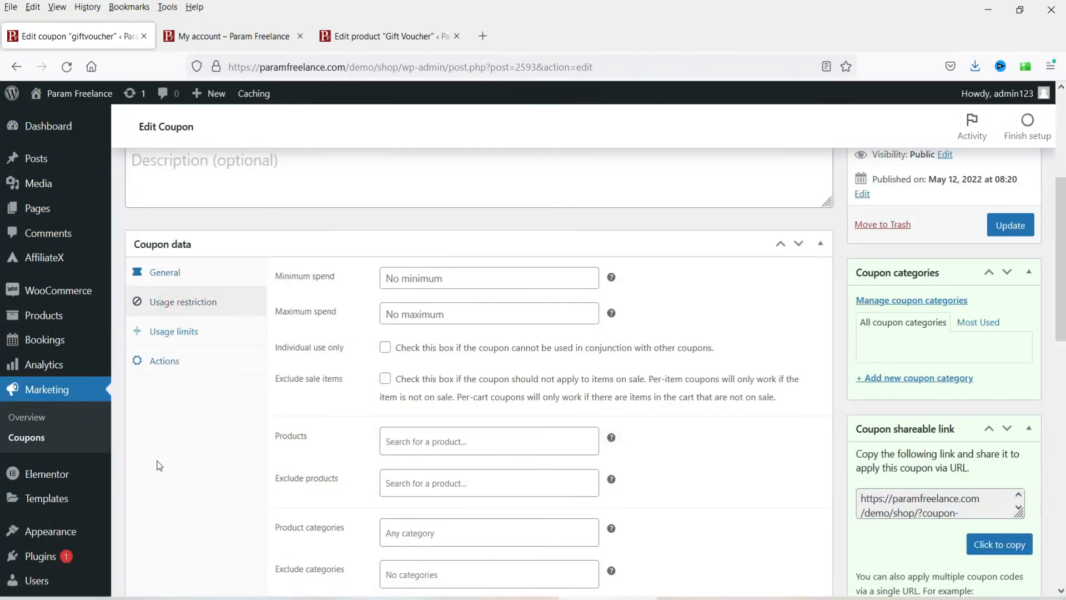
pyautogui.click(187, 332)
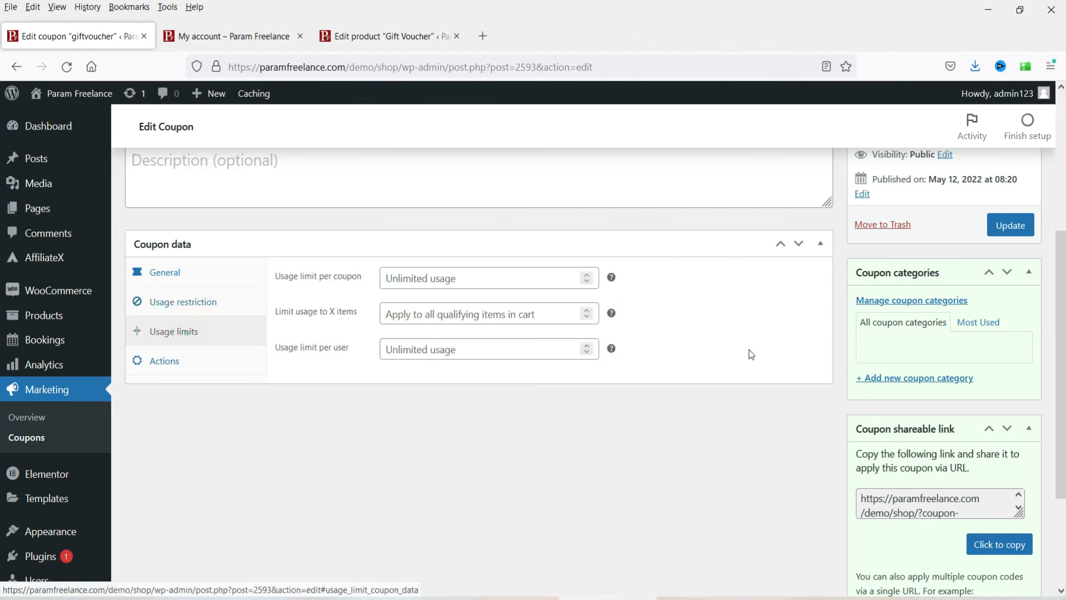
pyautogui.scroll(4, 662, 384)
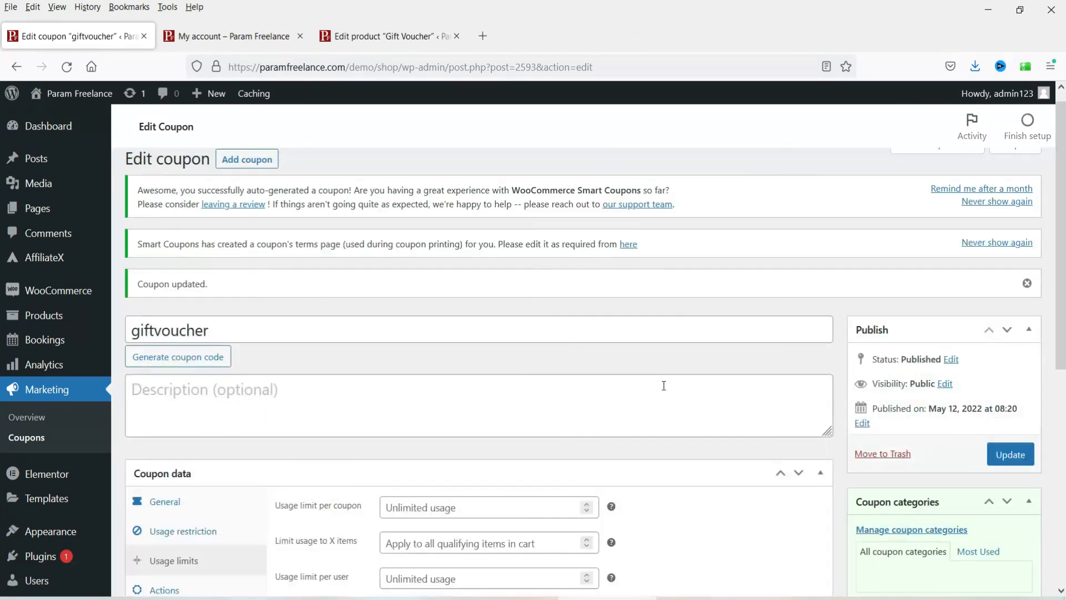